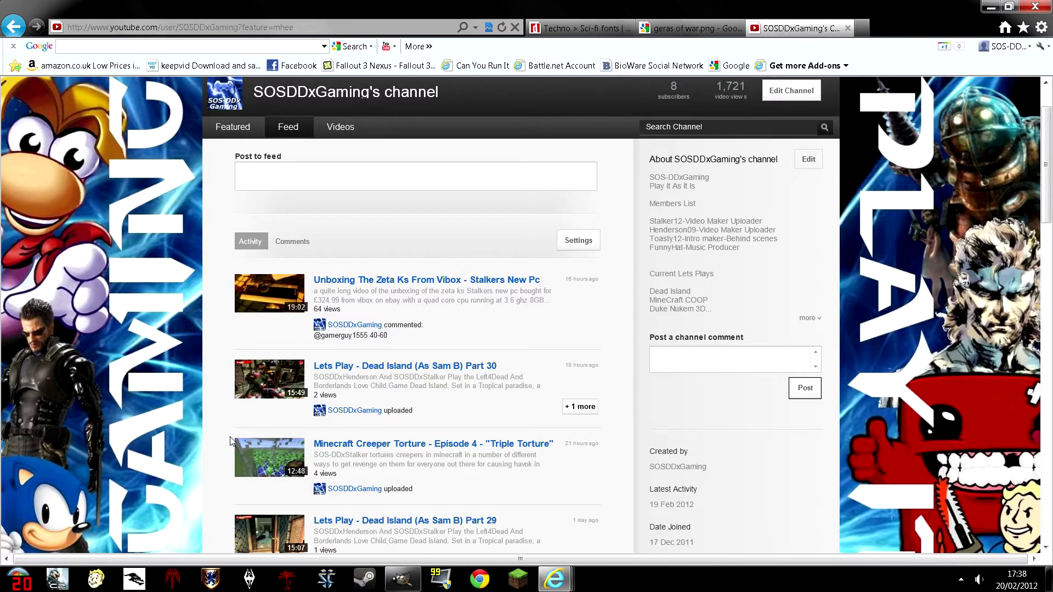
- Scroll the YouTube channel page to view its current gaming background
scroll(158, 237, up, 2)
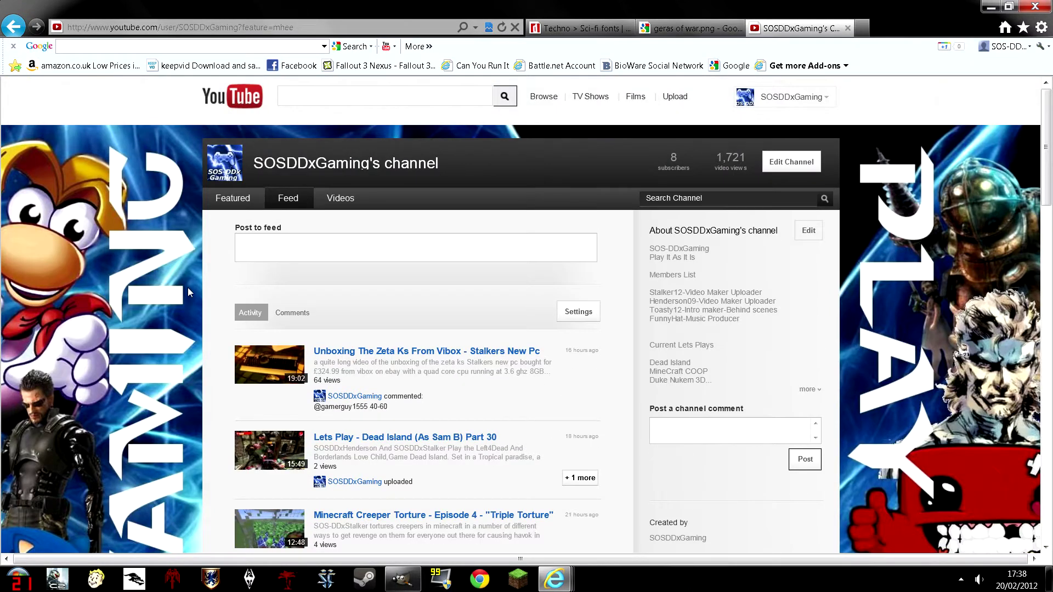
scroll(189, 293, down, 2)
- Bring up the SOS-DDxGAMING design in GIMP and scroll through it from top to bottom
click(404, 580)
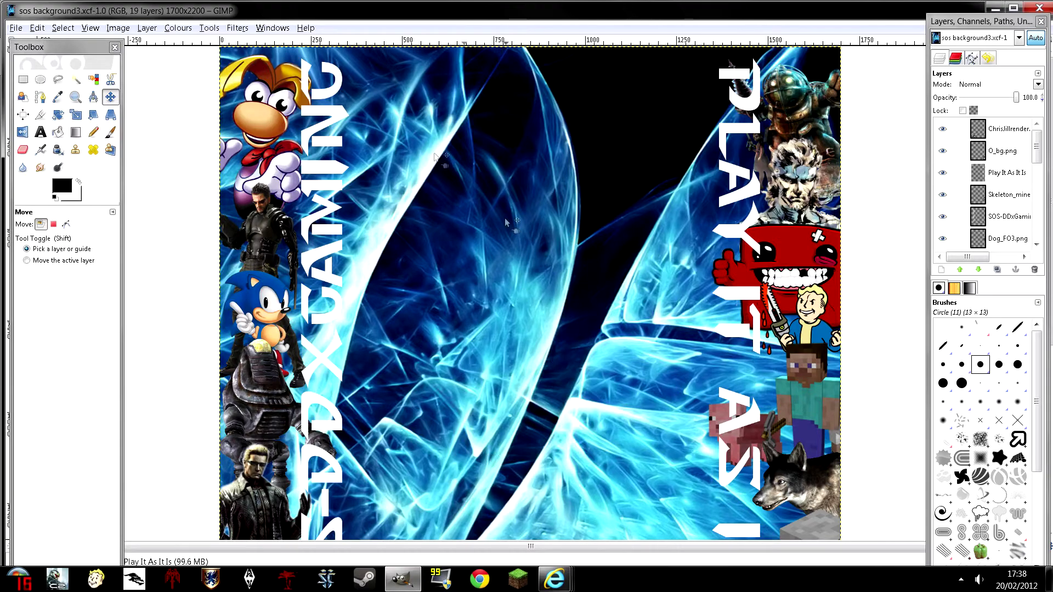
scroll(400, 230, down, 5)
scroll(570, 399, up, 3)
scroll(571, 400, down, 3)
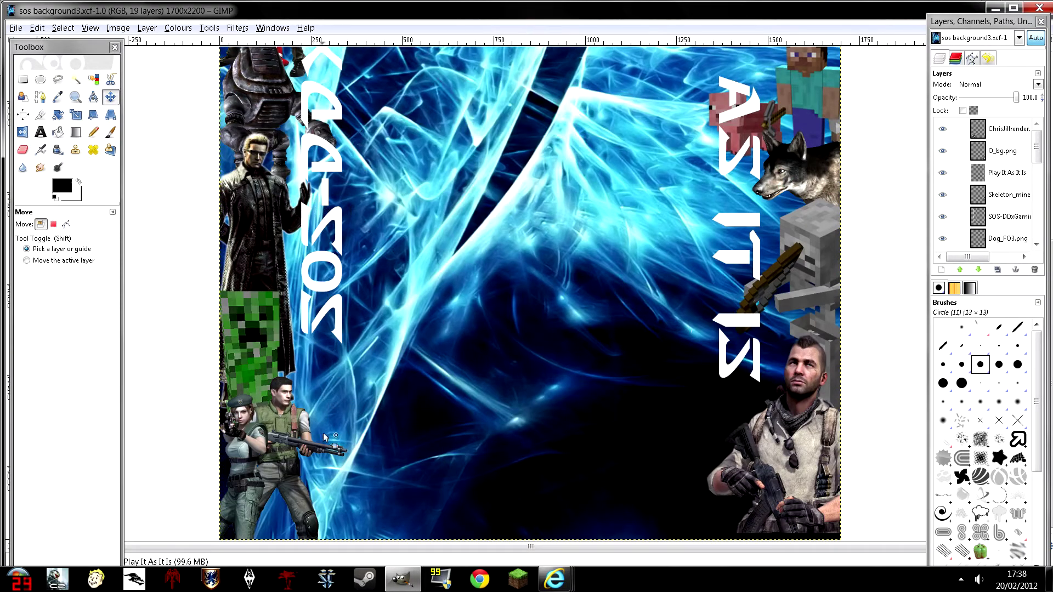
scroll(795, 206, up, 5)
scroll(795, 205, up, 3)
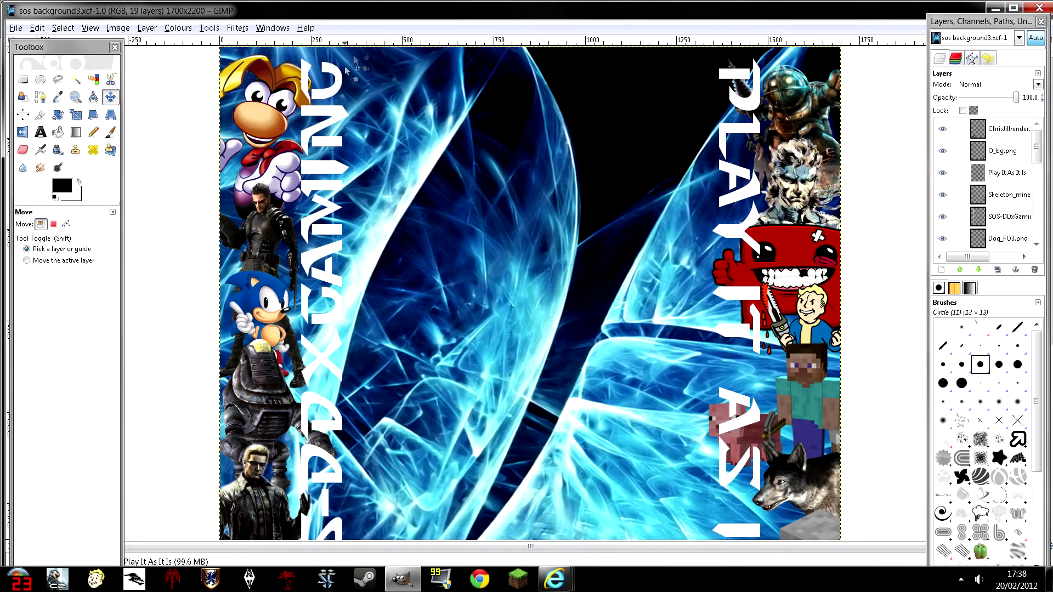
scroll(647, 450, down, 5)
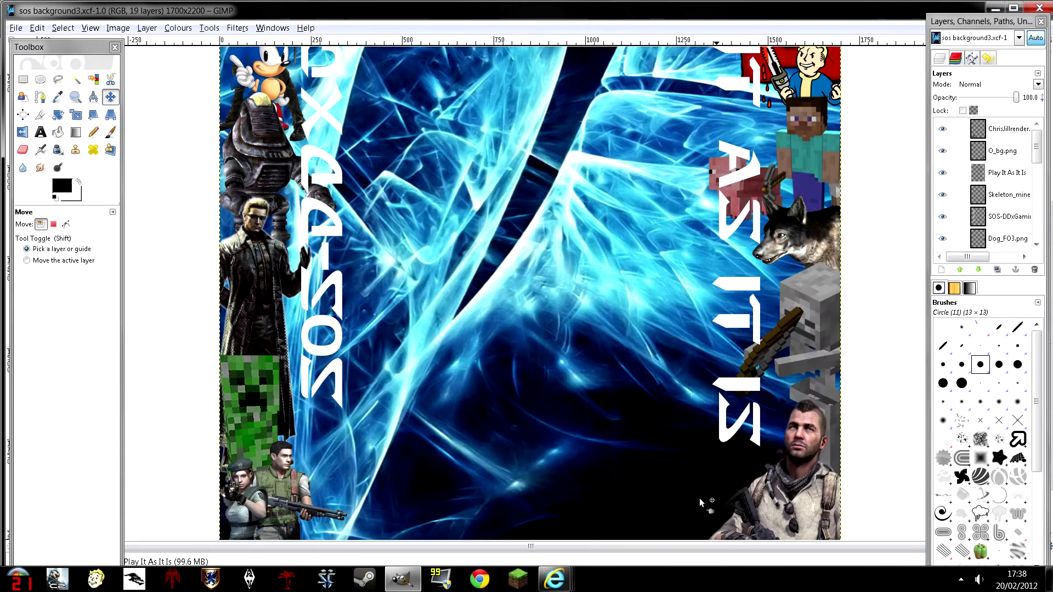
scroll(700, 498, up, 5)
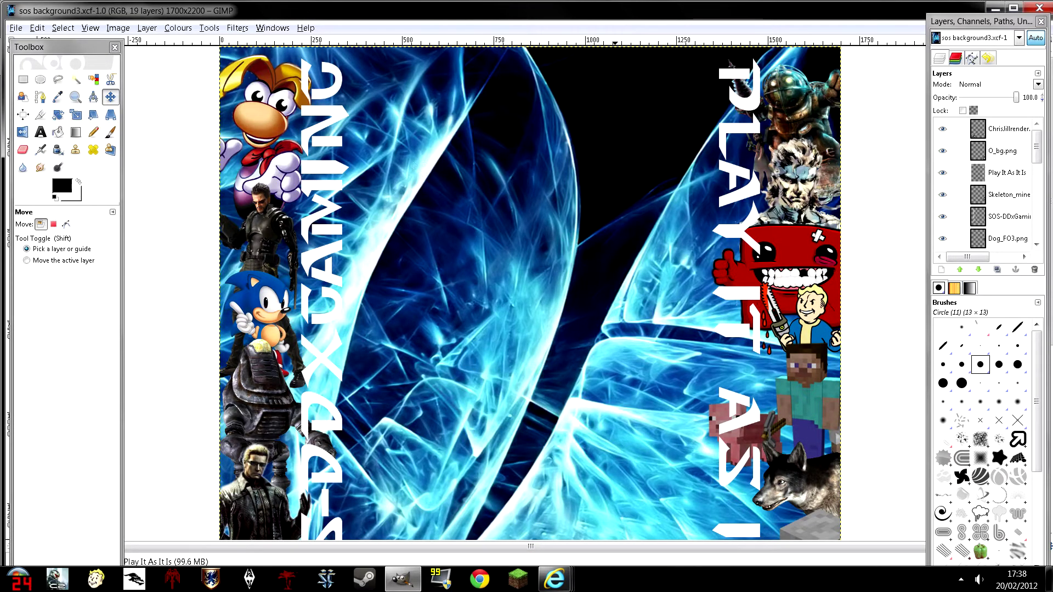
mouse_move(554, 578)
click(637, 478)
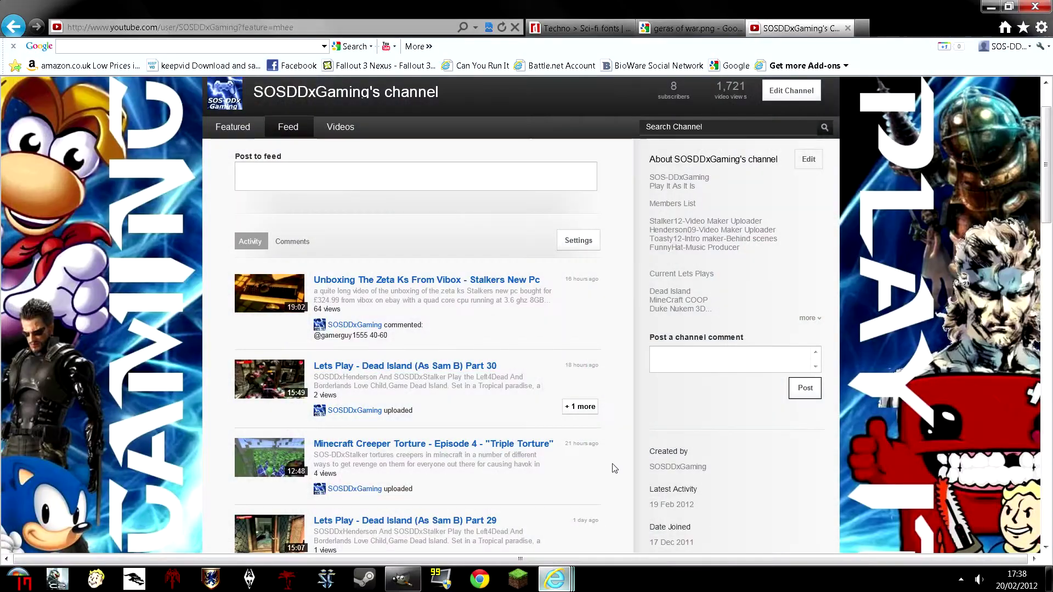
scroll(70, 289, up, 2)
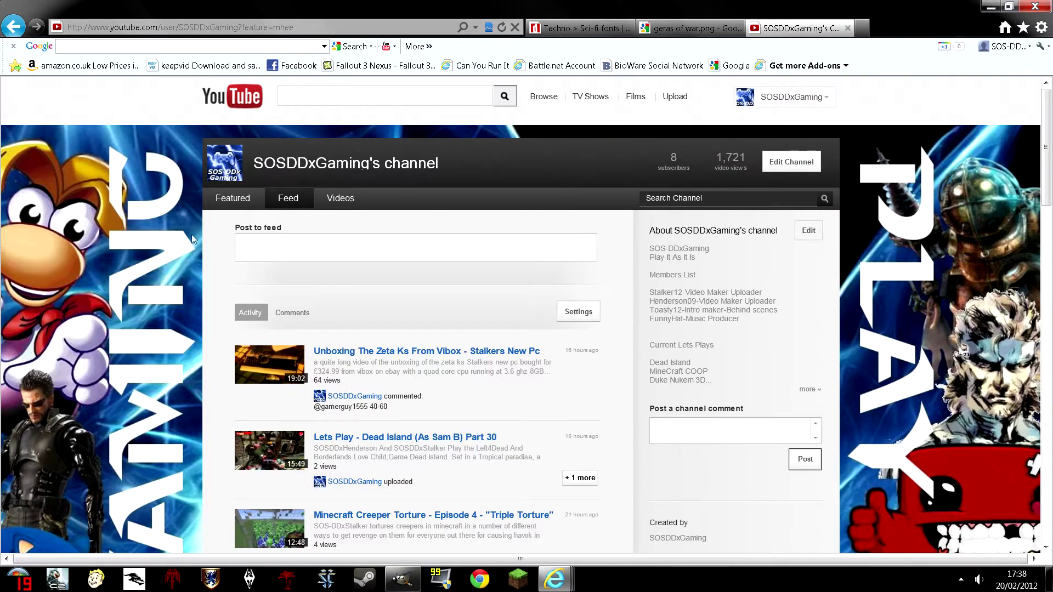
scroll(44, 387, down, 5)
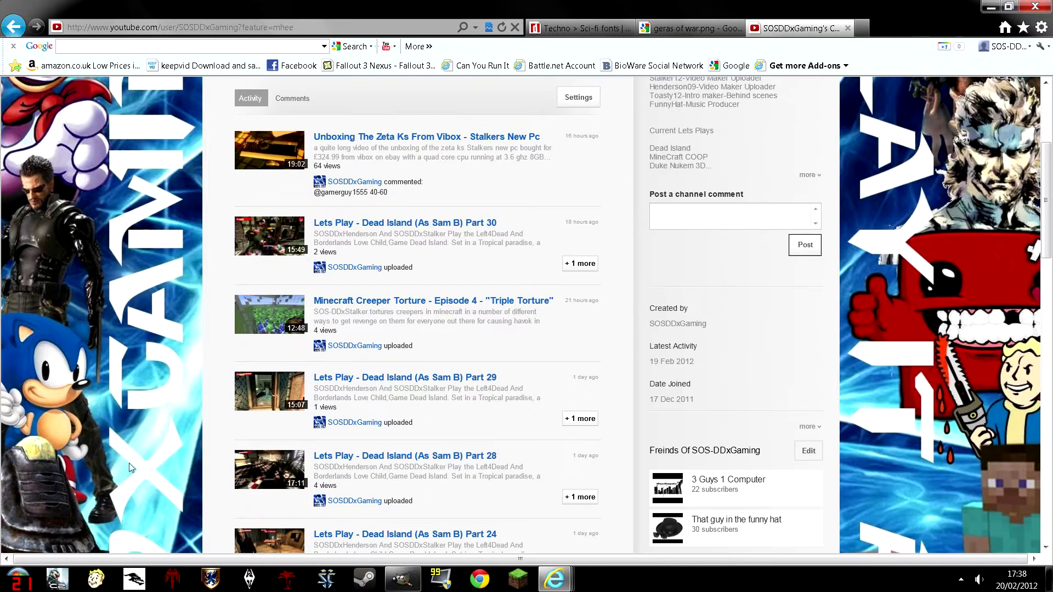
scroll(420, 402, down, 3)
scroll(675, 454, up, 8)
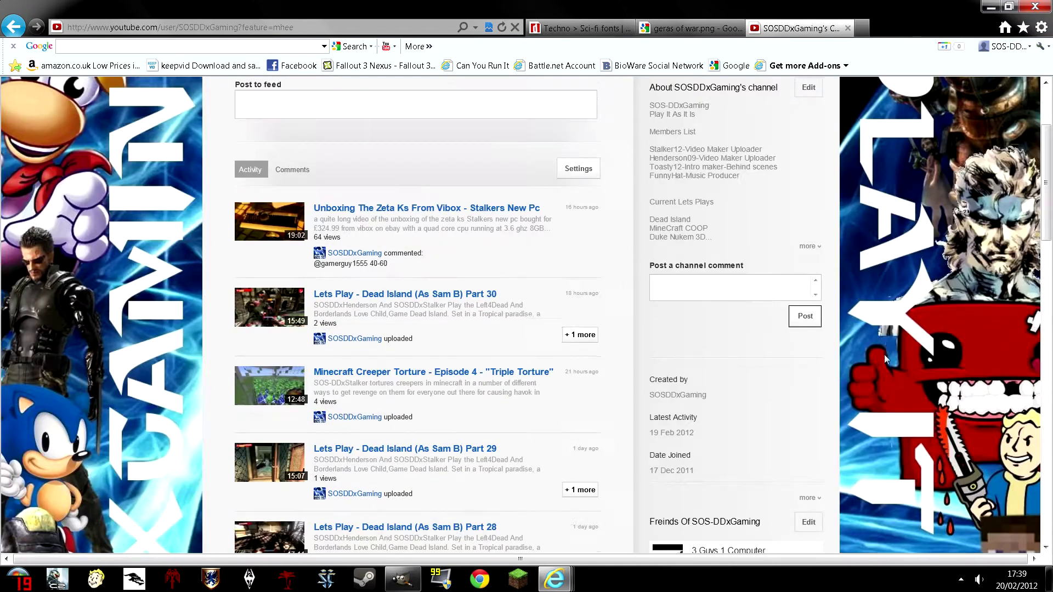
scroll(481, 431, down, 2)
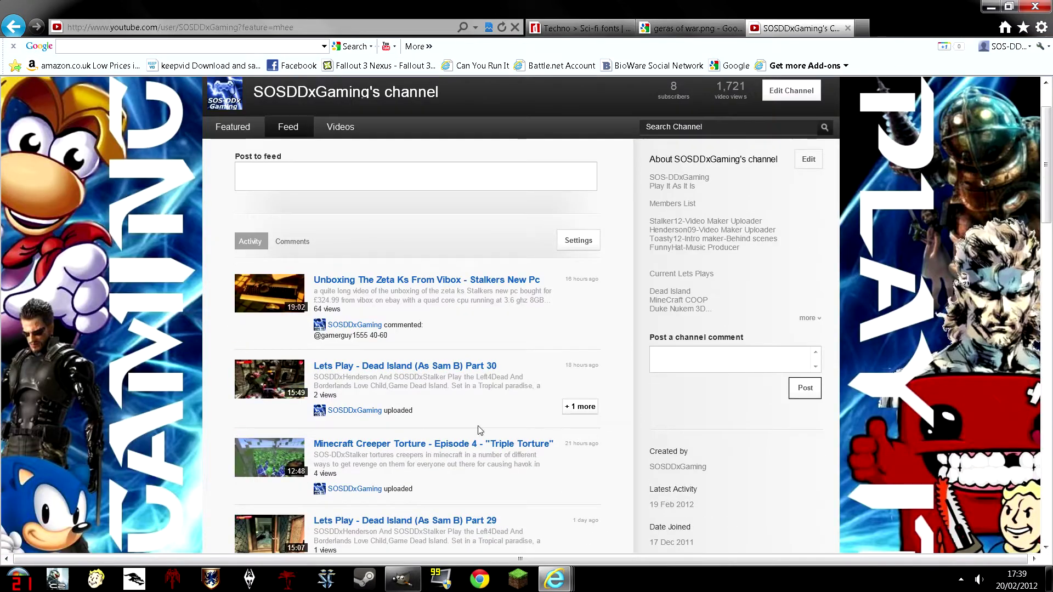
click(421, 585)
- Start a new GIMP image, then recheck the background on the YouTube channel page
click(15, 28)
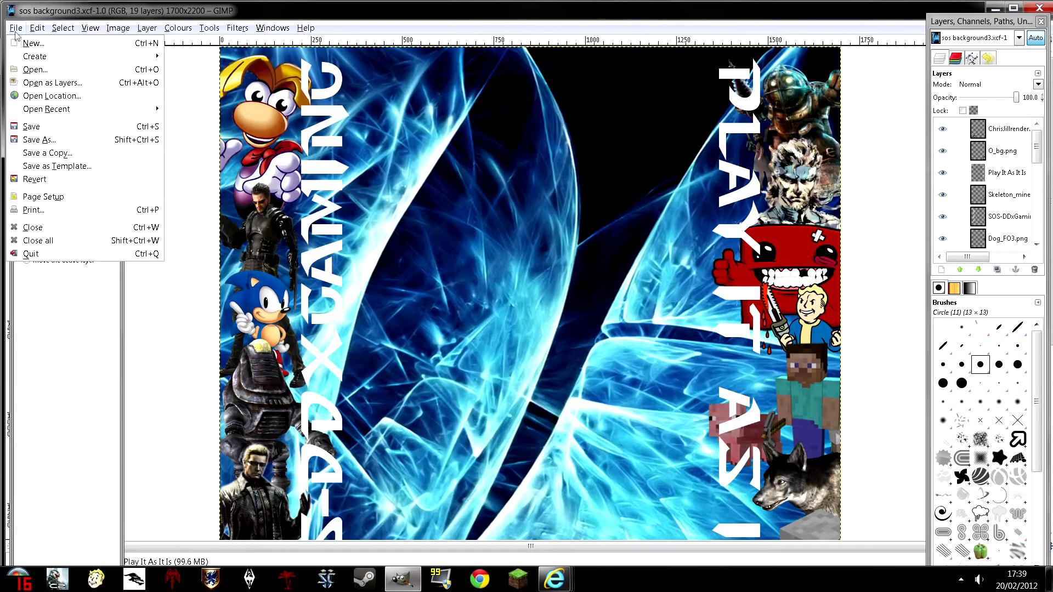
click(30, 42)
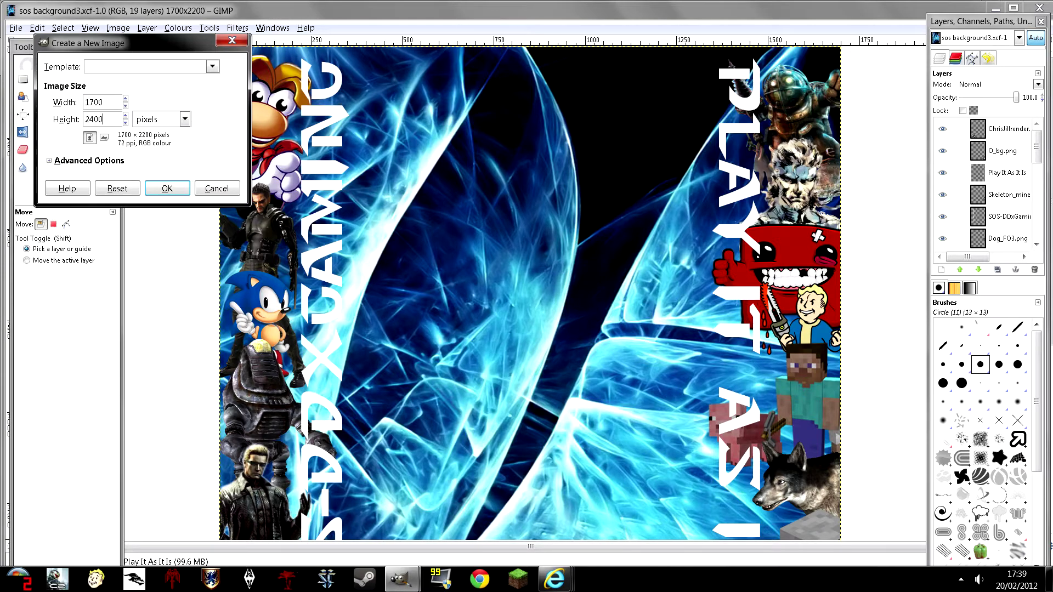
mouse_move(556, 578)
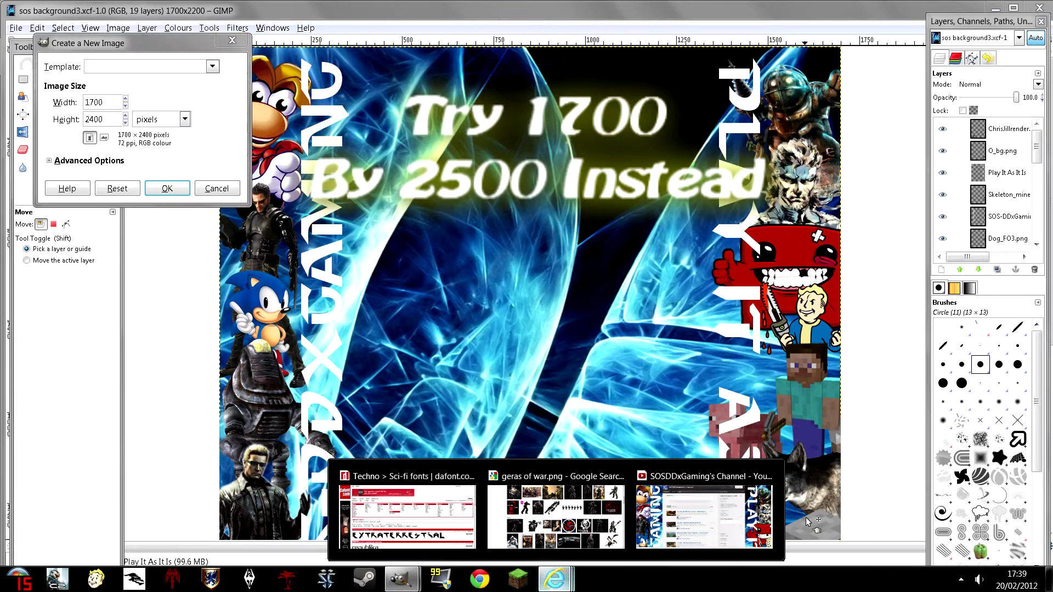
click(713, 505)
scroll(603, 443, down, 20)
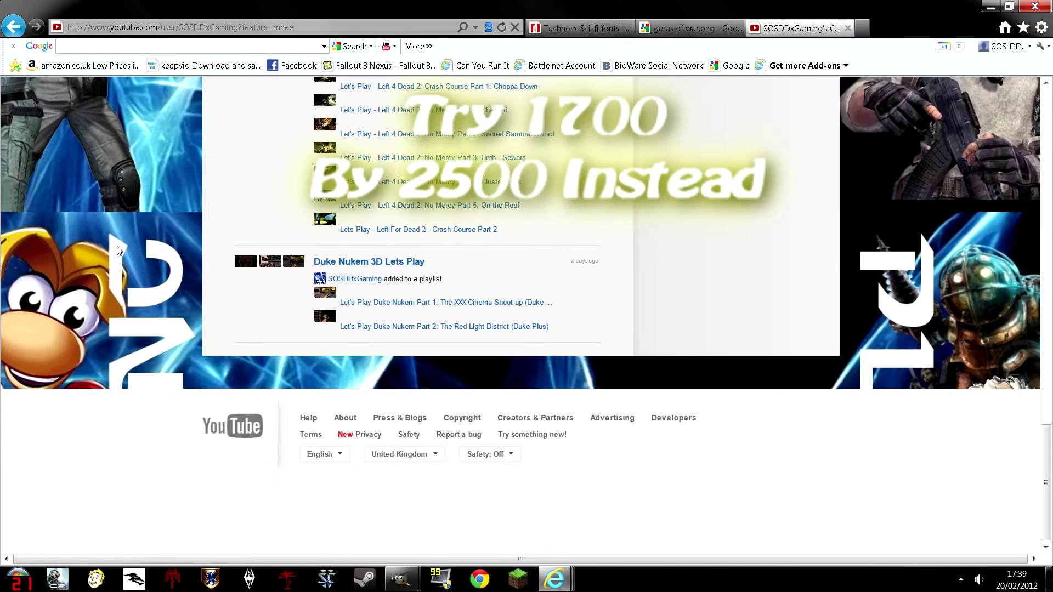
scroll(195, 410, up, 15)
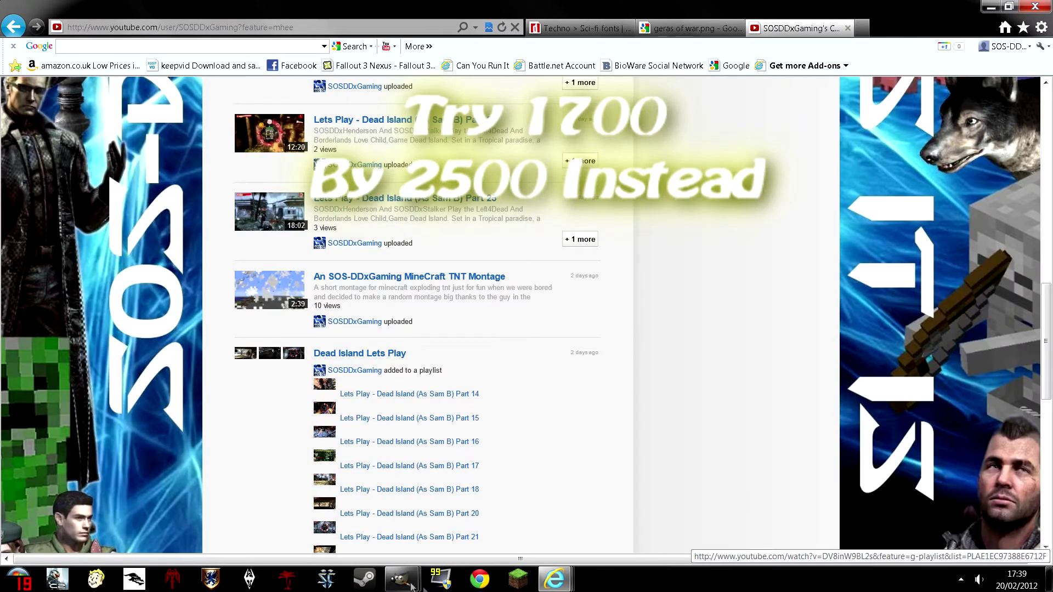
- Create the blank 1700x2400 pixel image and maximize its window
mouse_move(412, 584)
click(479, 521)
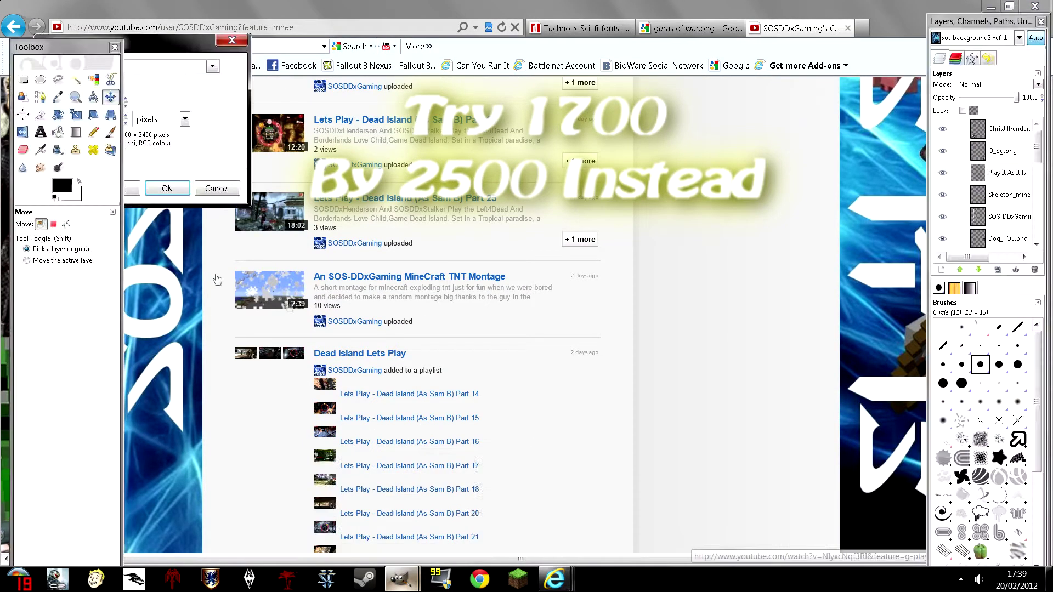
click(168, 192)
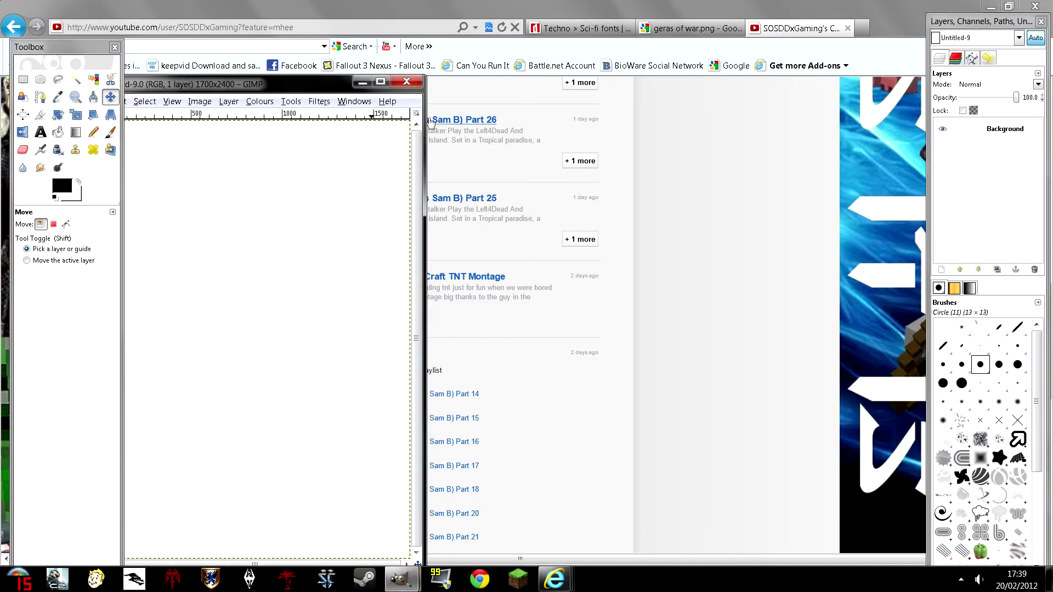
click(381, 82)
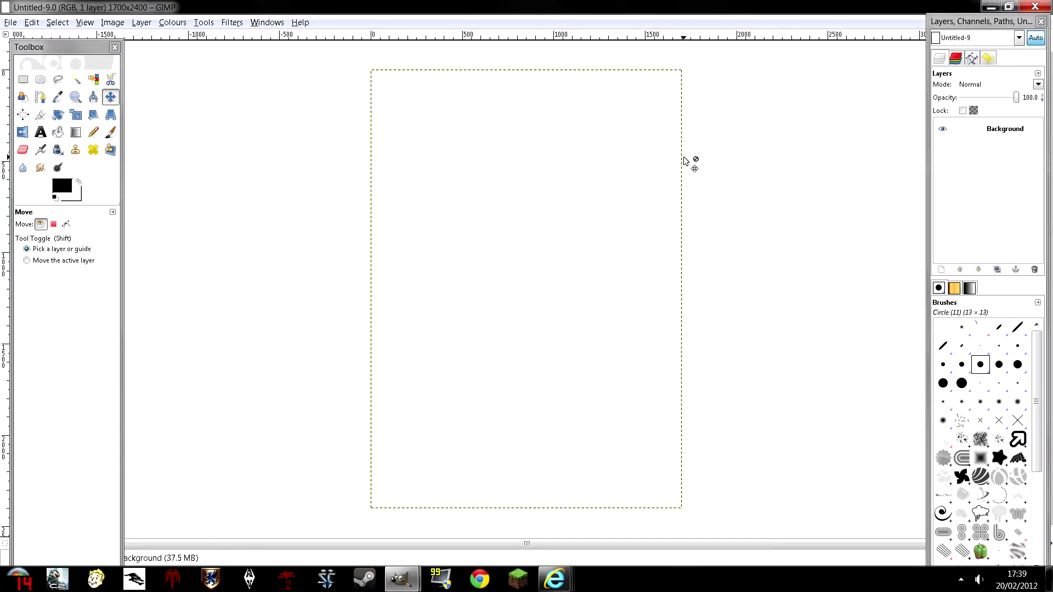
- Drag Photon_Light_Beam_Photoshop from Pictures > Backgrounds into Untitled-9 as a new layer
click(17, 577)
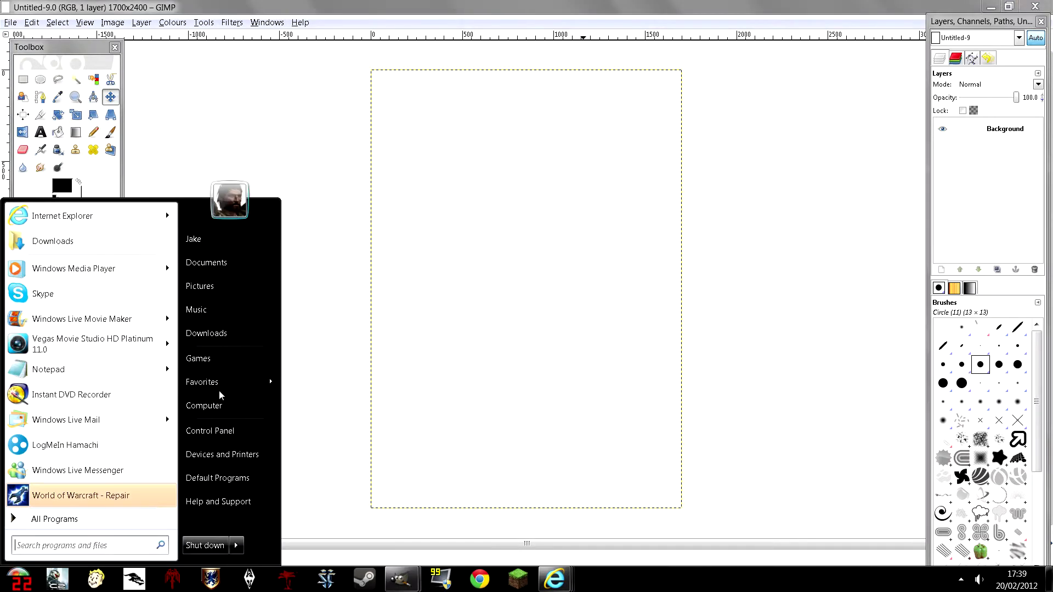
click(241, 286)
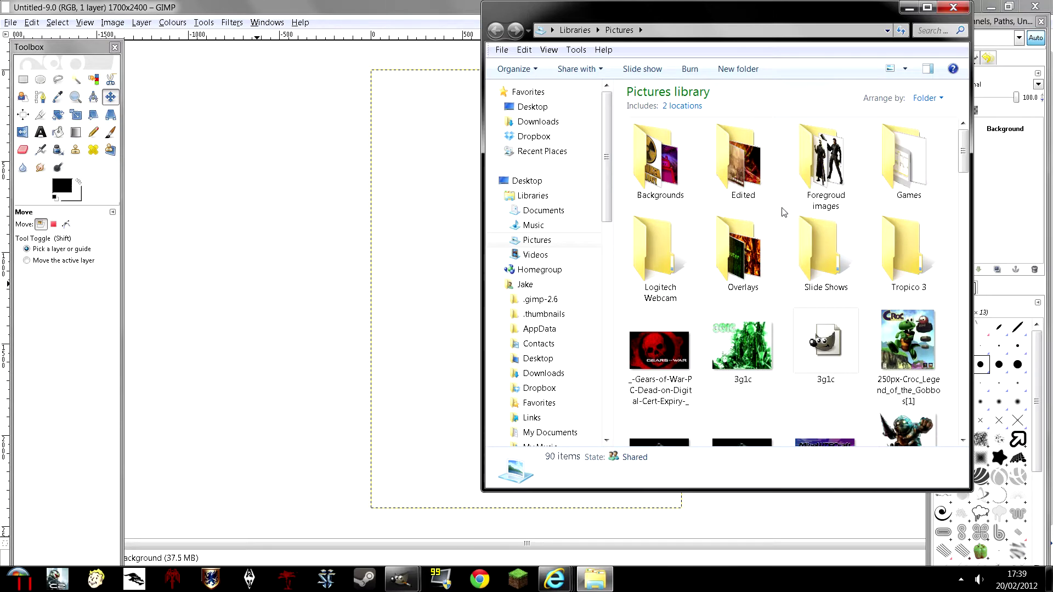
click(664, 172)
double_click(663, 171)
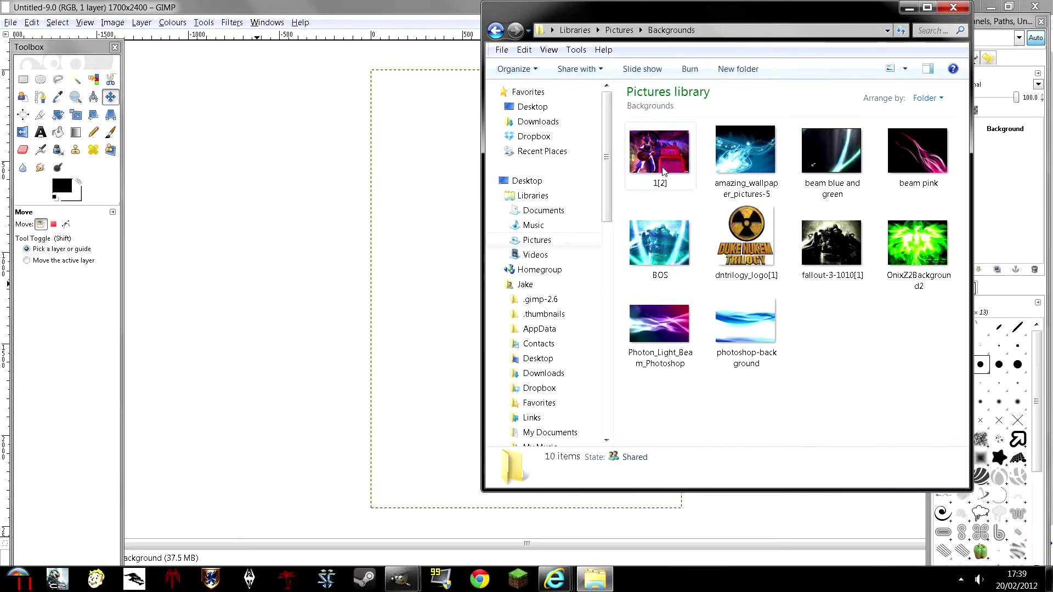
drag(659, 325, 447, 345)
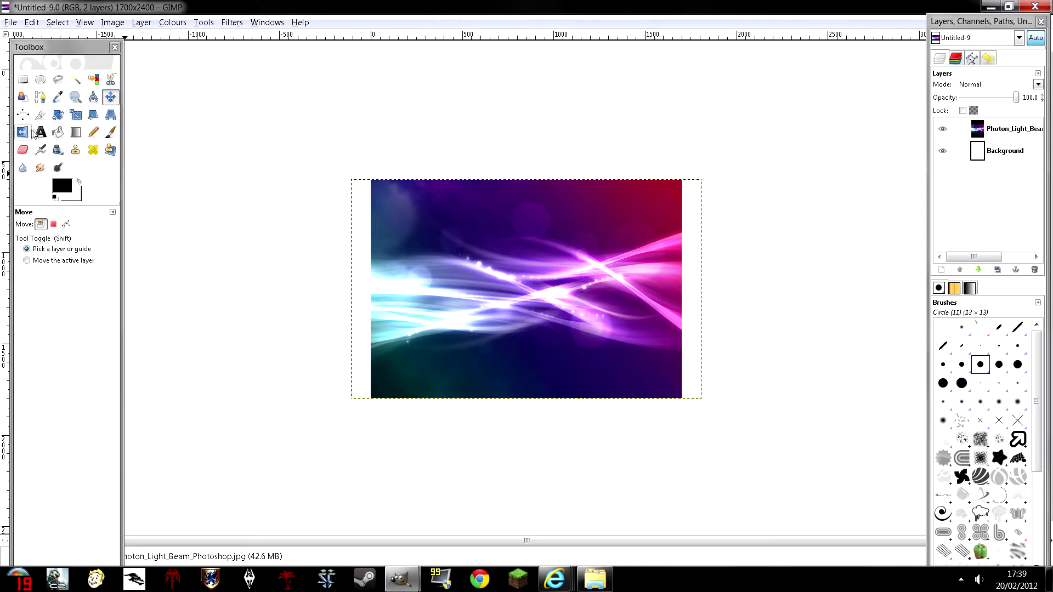
- Rotate the light-beam layer by 90 degrees
click(58, 115)
click(528, 279)
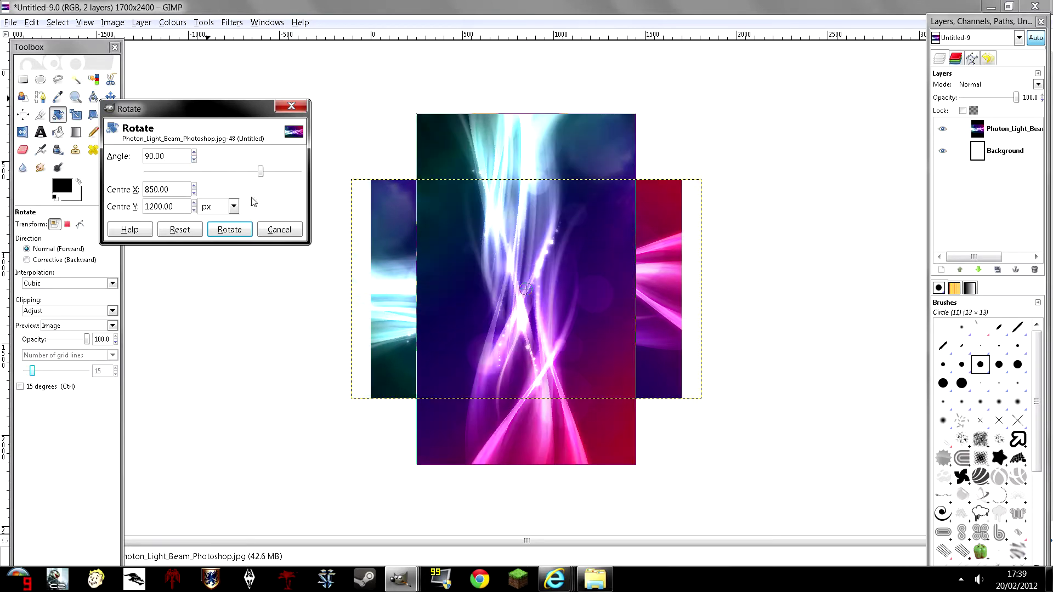
click(229, 229)
- Scale the light-beam layer to about 1767x2404 so it covers the canvas
key(shift+t)
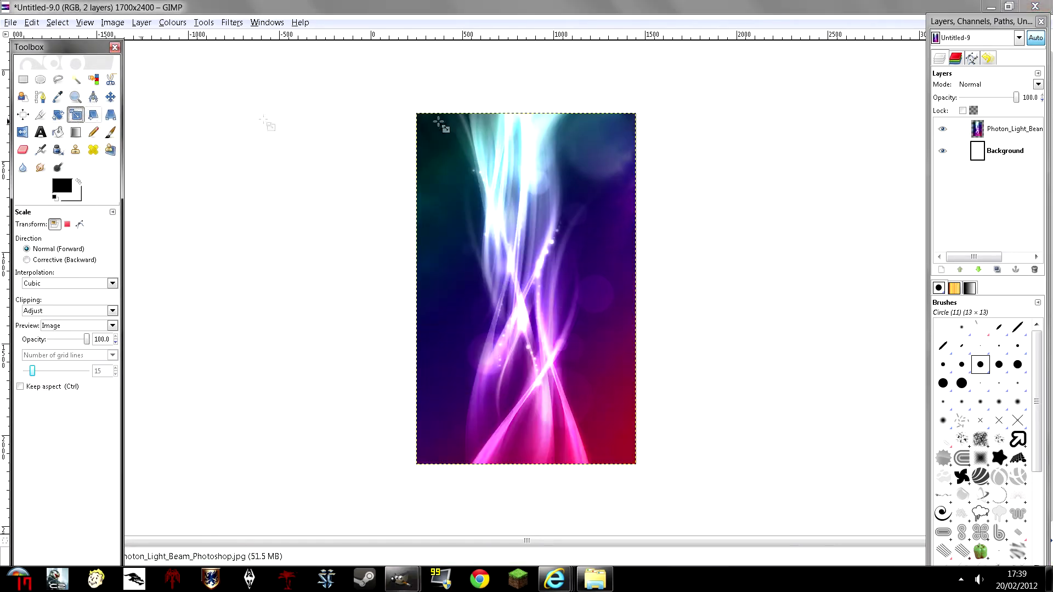
drag(416, 116, 370, 75)
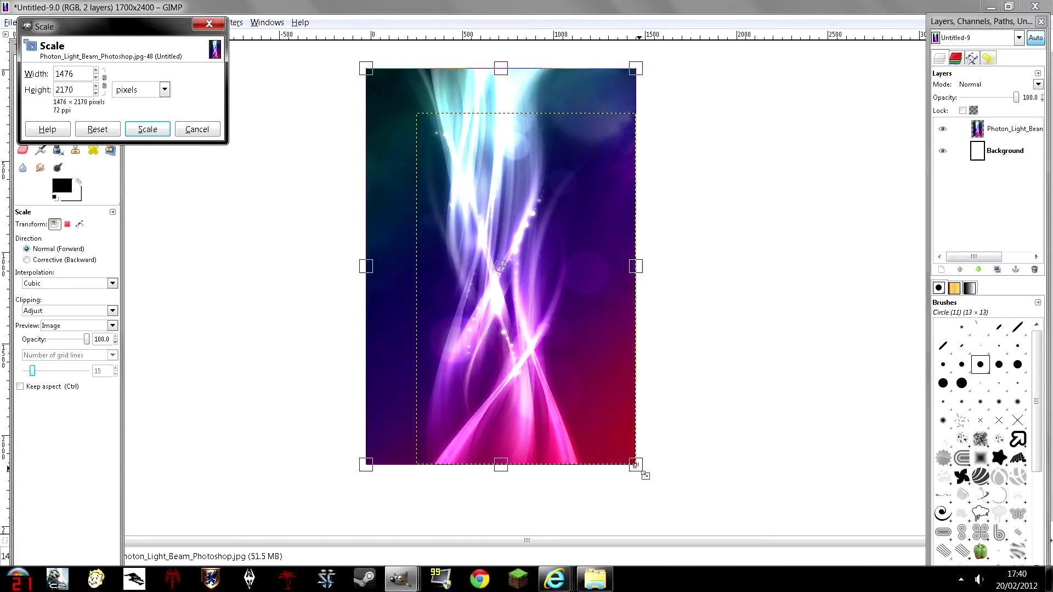
drag(646, 475, 698, 518)
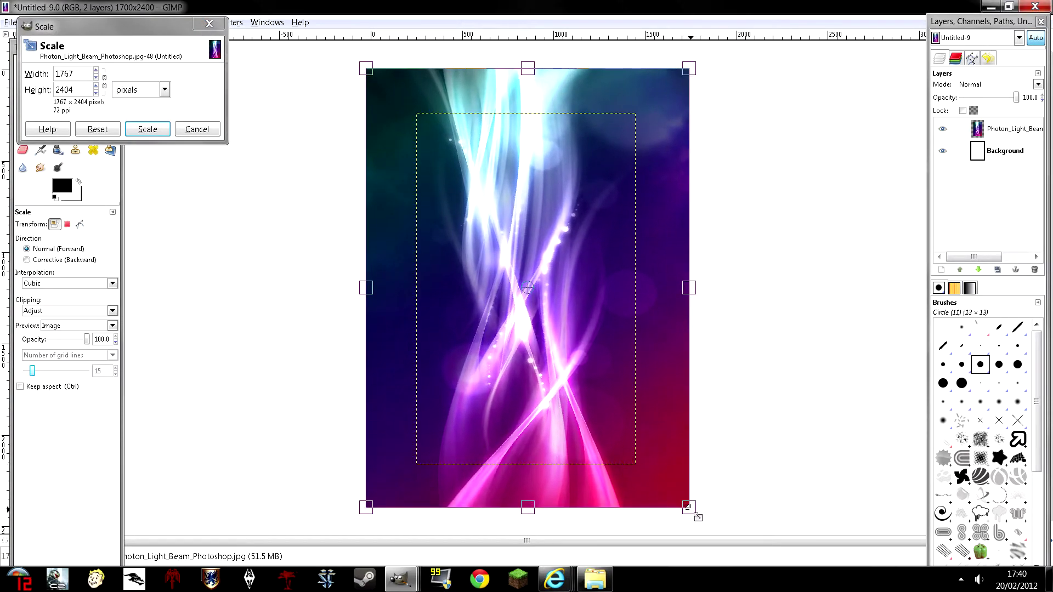
click(129, 130)
- Move the Backgrounds folder window aside to view the canvas, then restore it
click(595, 578)
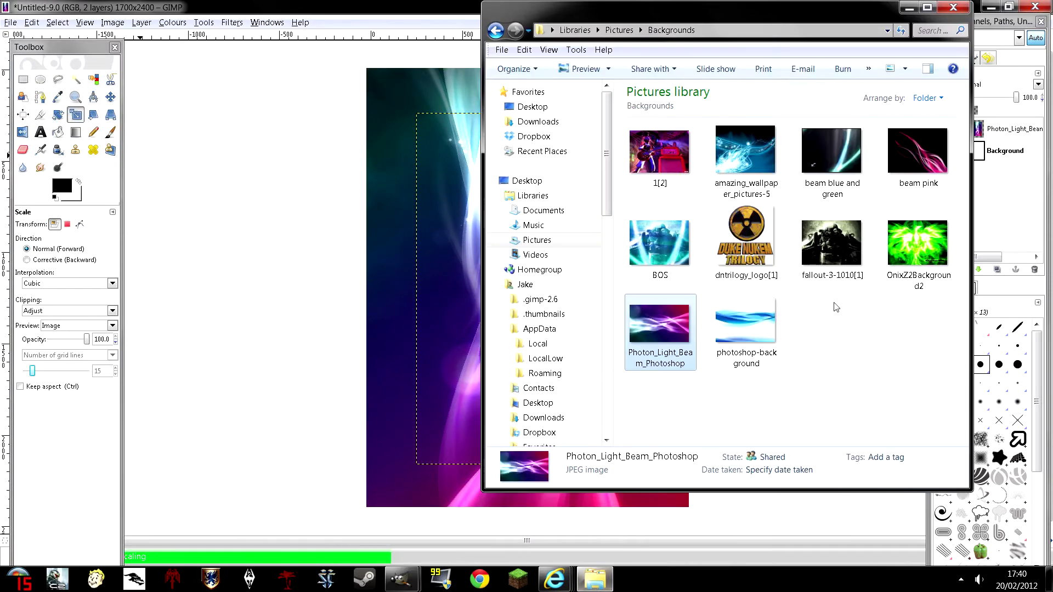
mouse_move(597, 13)
mouse_down()
mouse_move(700, 12)
mouse_move(590, 30)
mouse_up()
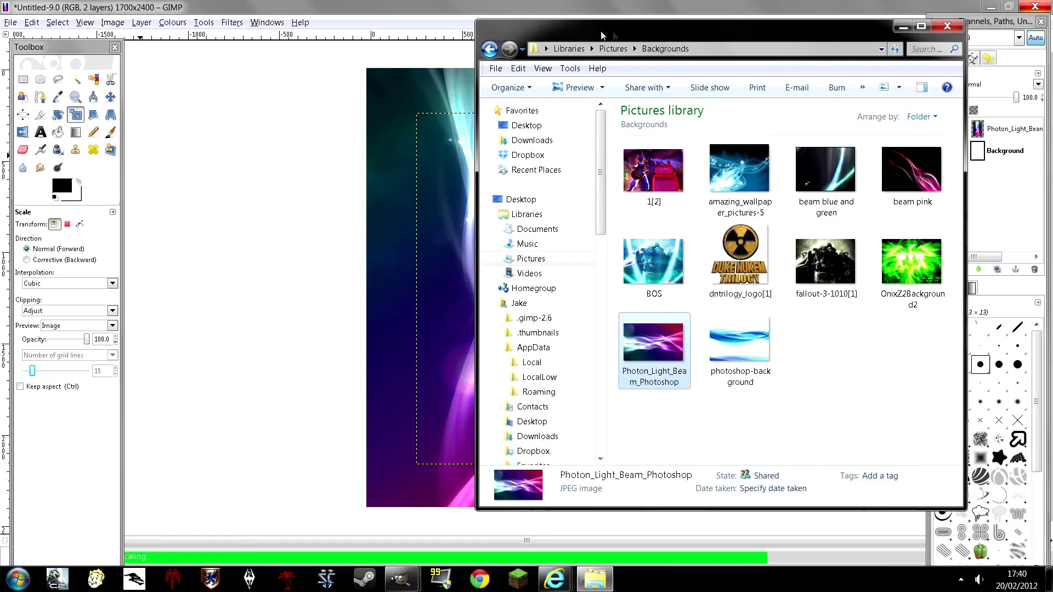
click(903, 26)
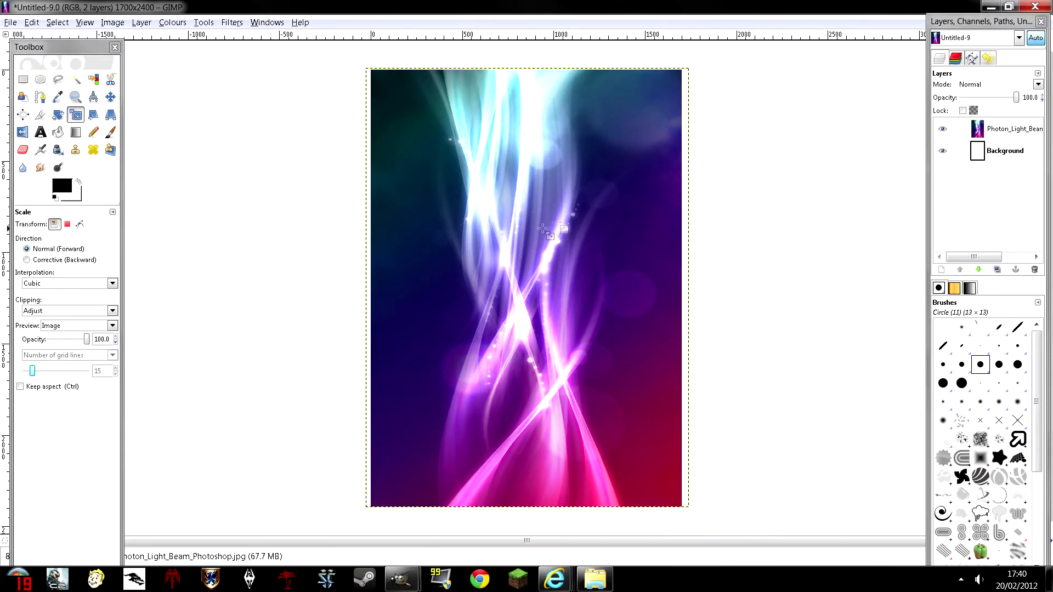
click(596, 579)
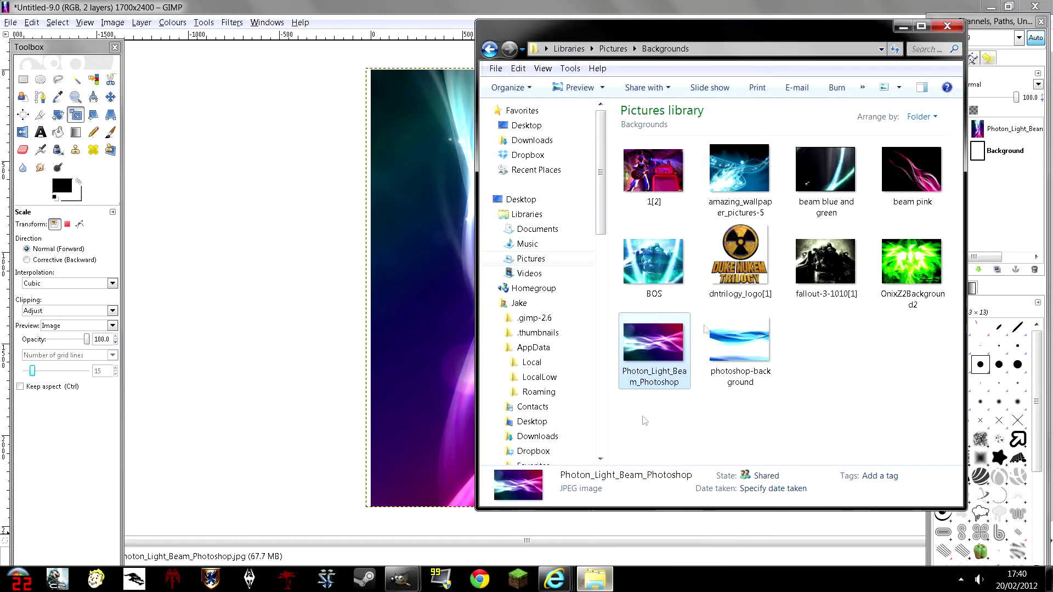
- Go back to Pictures and open the Foregroud images folder beside the canvas
click(490, 49)
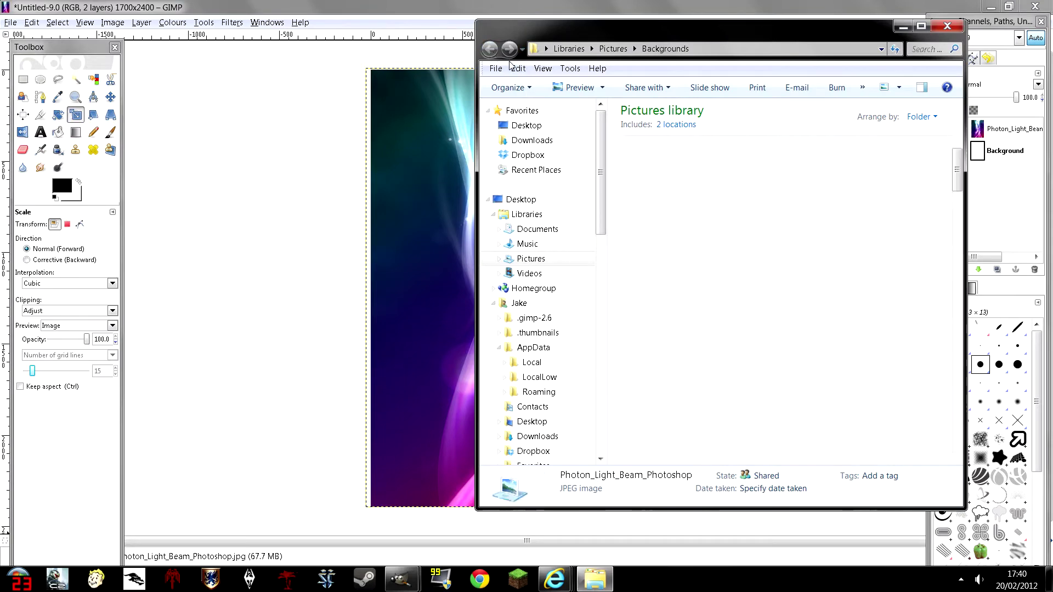
double_click(820, 181)
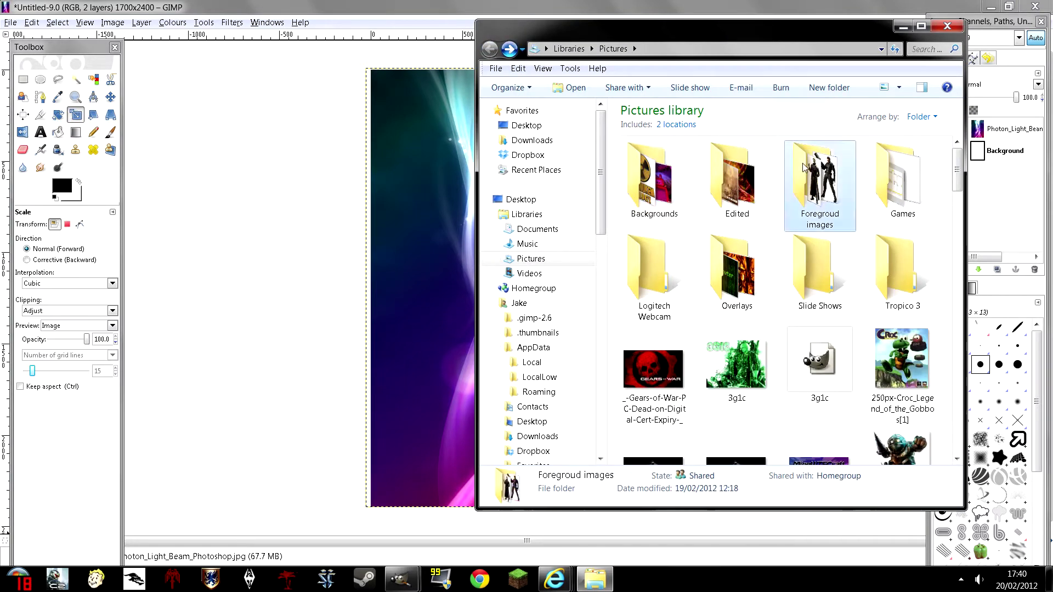
key(ctrl+a)
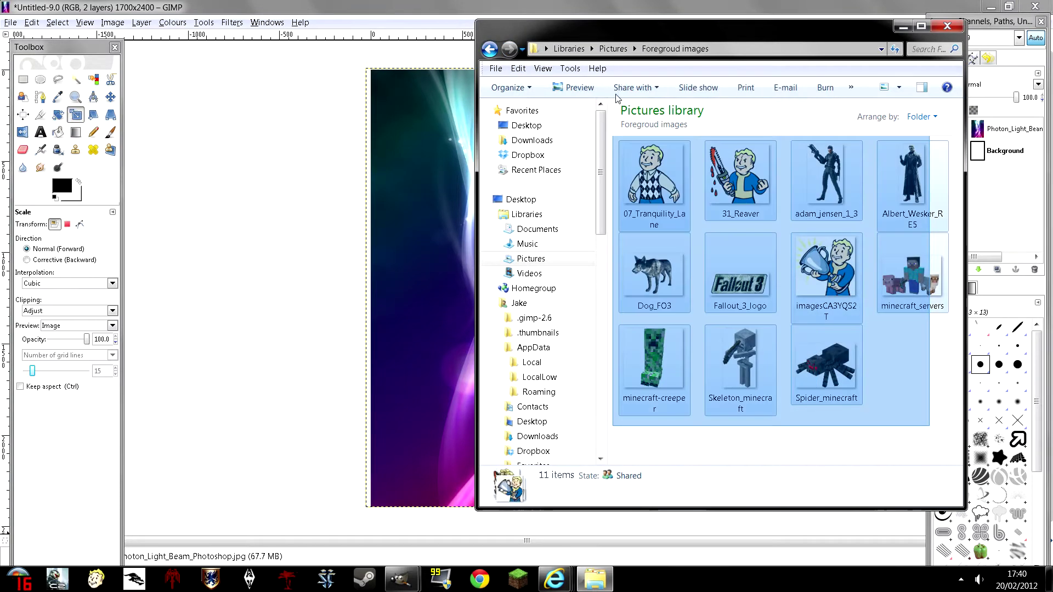
click(925, 464)
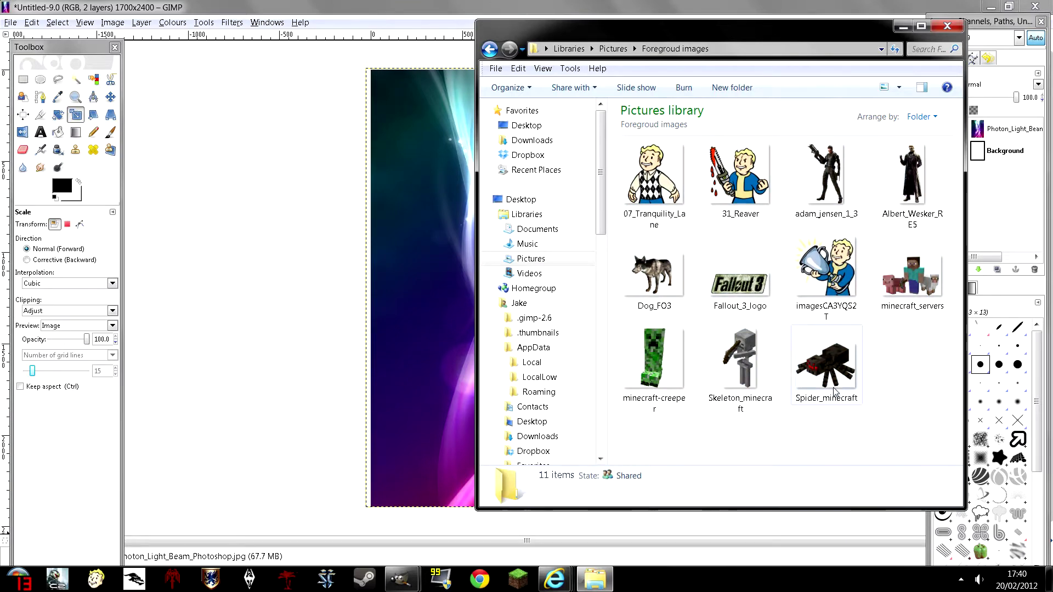
drag(766, 28, 838, 23)
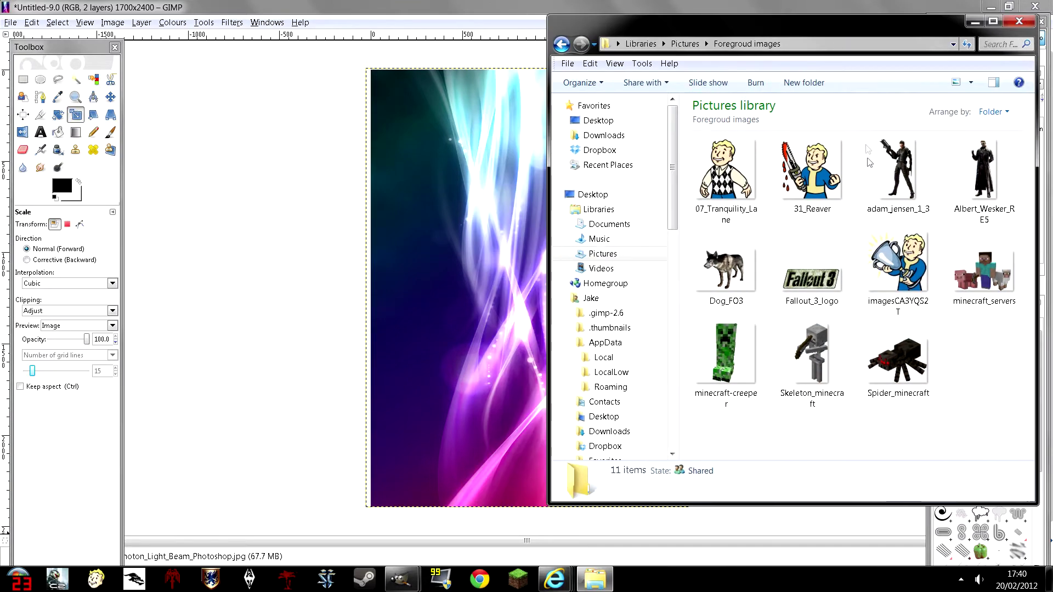
- Add adam_jensen_1_3 as a layer and move it to the canvas's bottom-right corner
drag(910, 177, 421, 207)
click(110, 97)
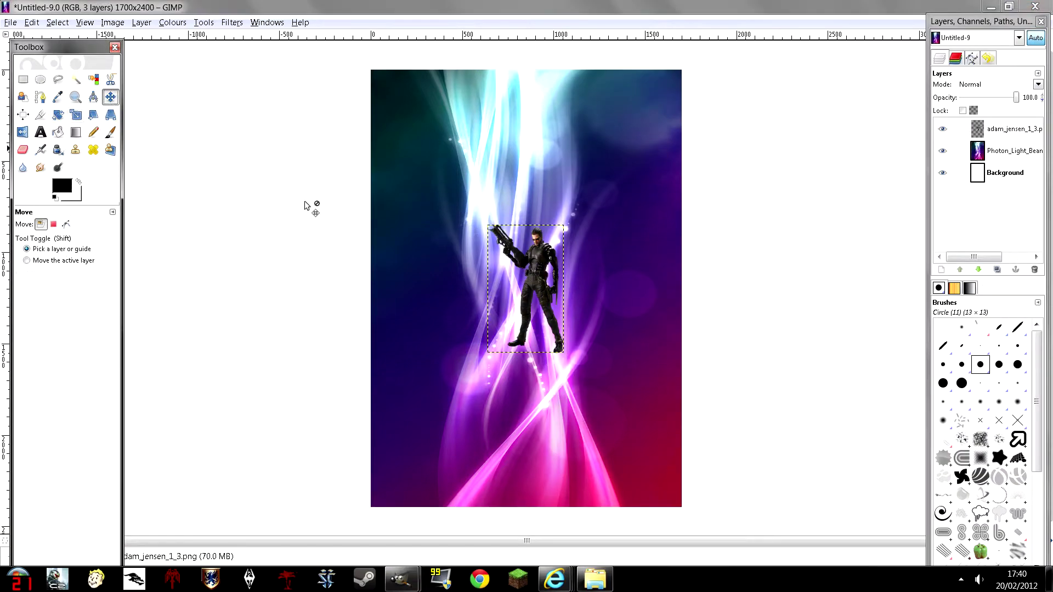
drag(536, 274, 653, 432)
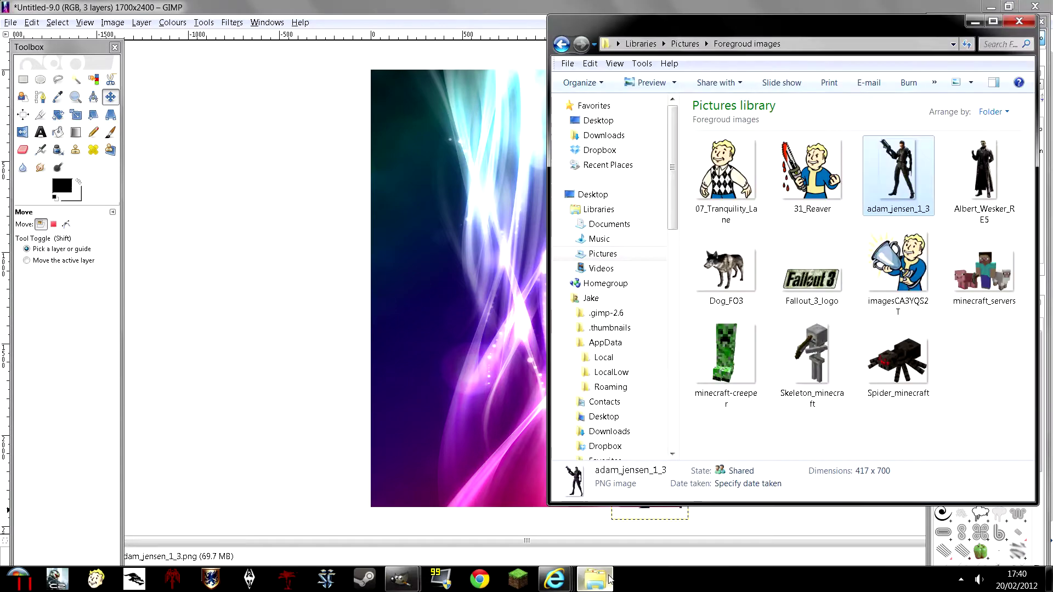
click(595, 578)
- Add the minecraft-creeper image as a layer and scale it to 505x478
drag(726, 354, 473, 401)
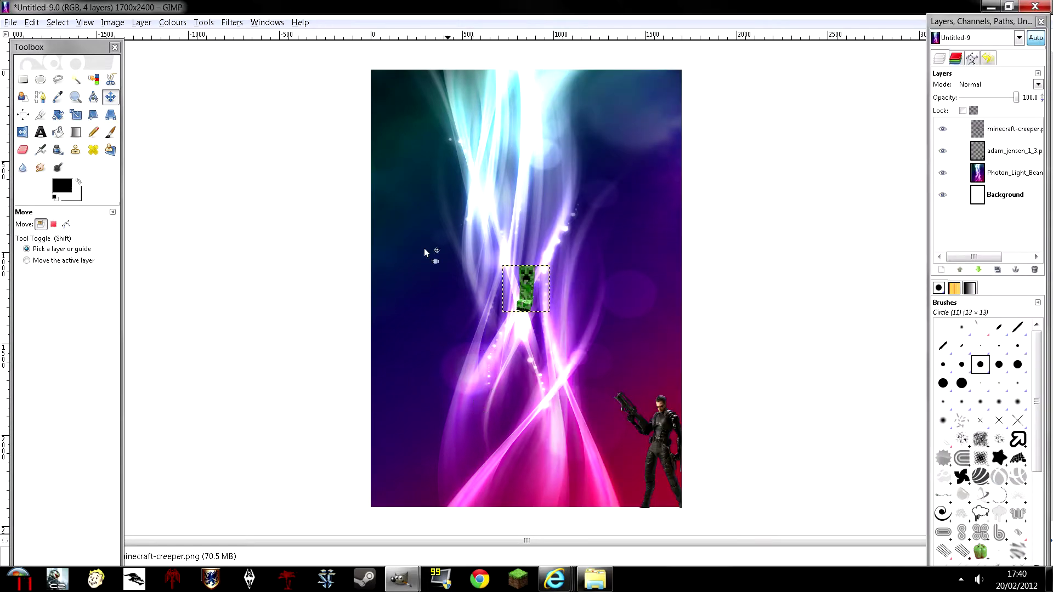
click(75, 115)
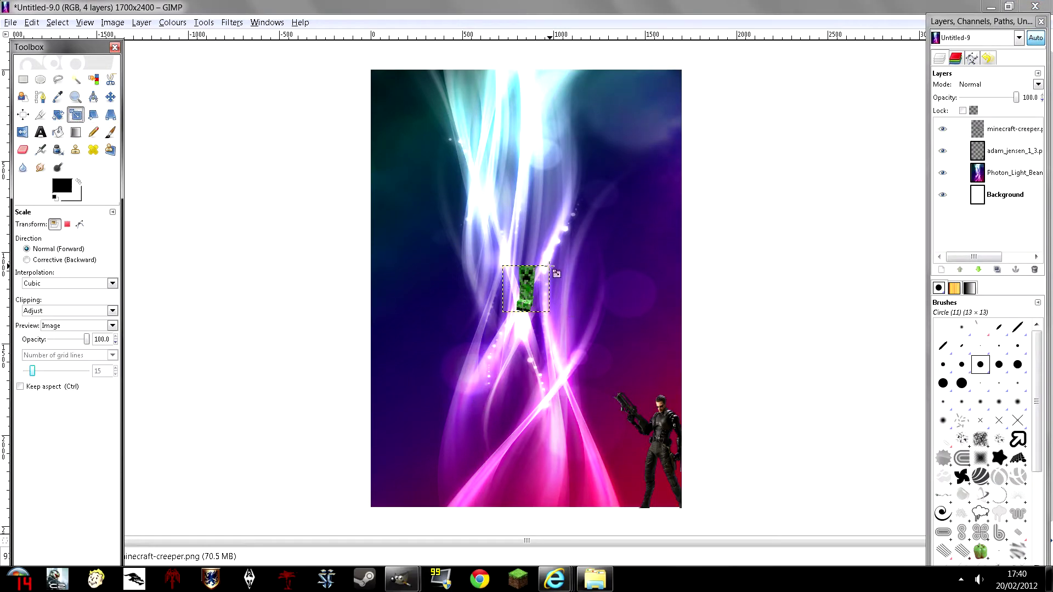
drag(555, 272, 559, 233)
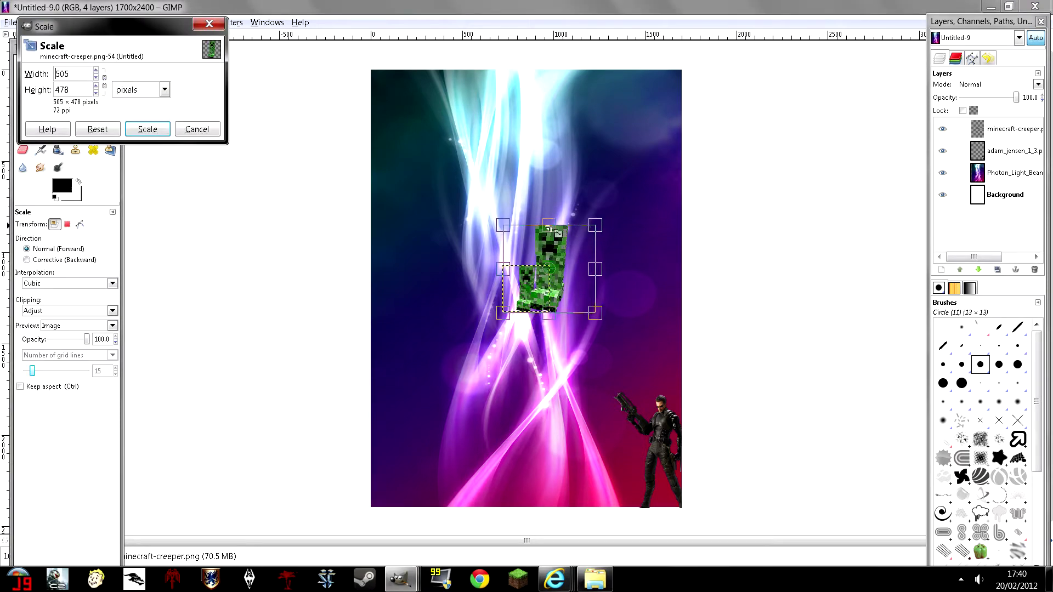
click(147, 129)
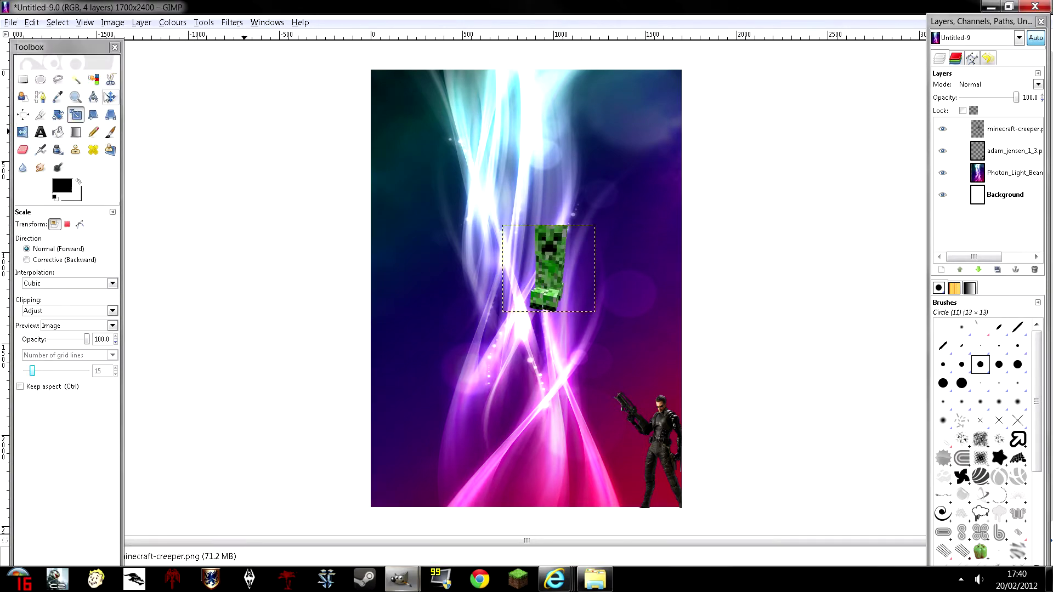
- Move the creeper to the bottom-right beside Jensen and lower it behind his layer
click(110, 97)
drag(534, 278, 619, 348)
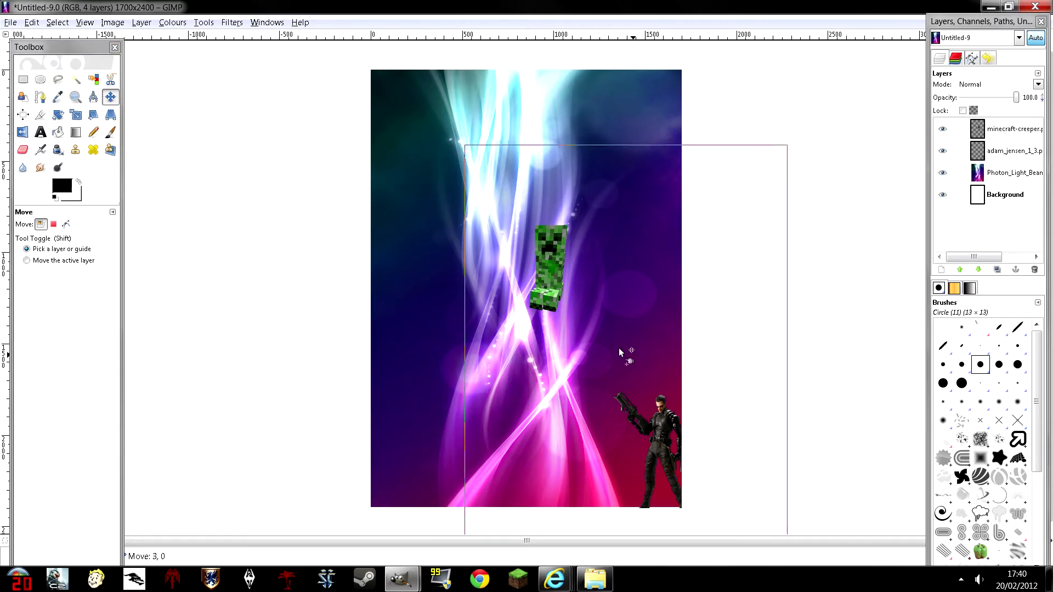
key(ctrl)
key(ctrl+z)
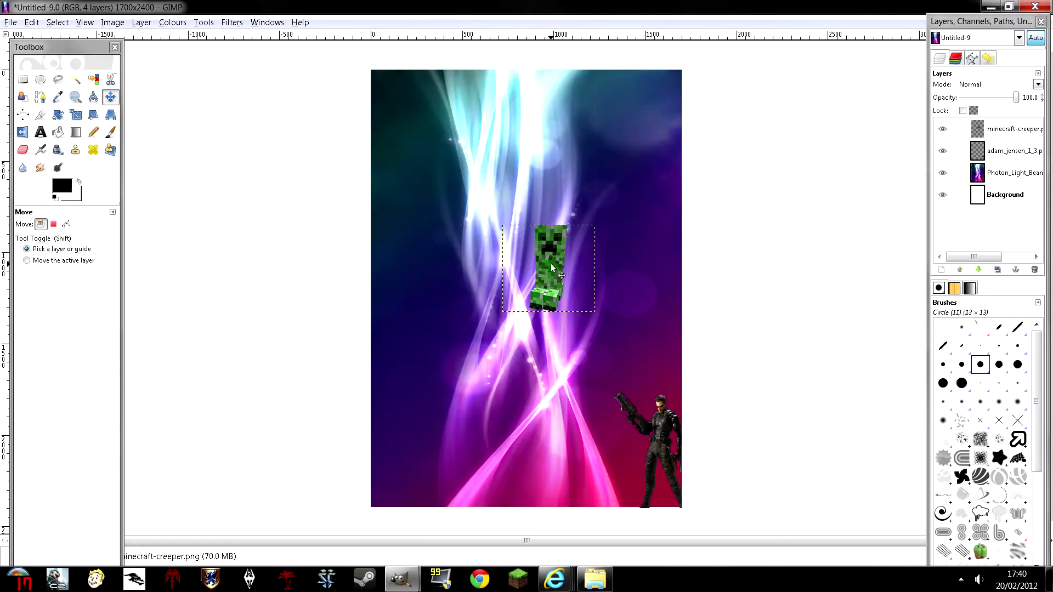
drag(550, 264, 662, 396)
click(981, 270)
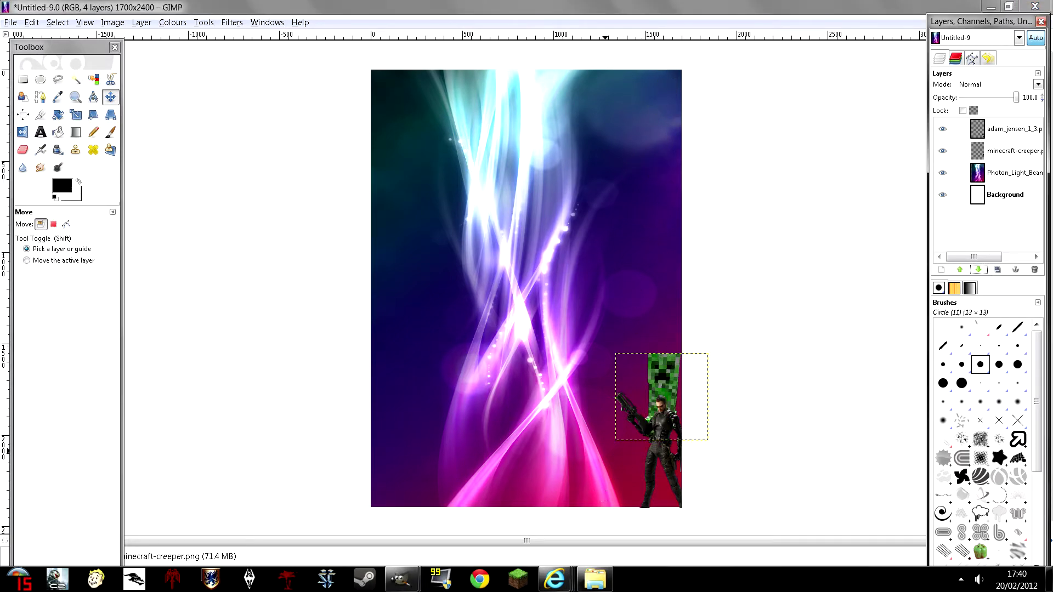
- Scroll through the YouTube channel's feed to review its current background
mouse_move(555, 579)
click(729, 502)
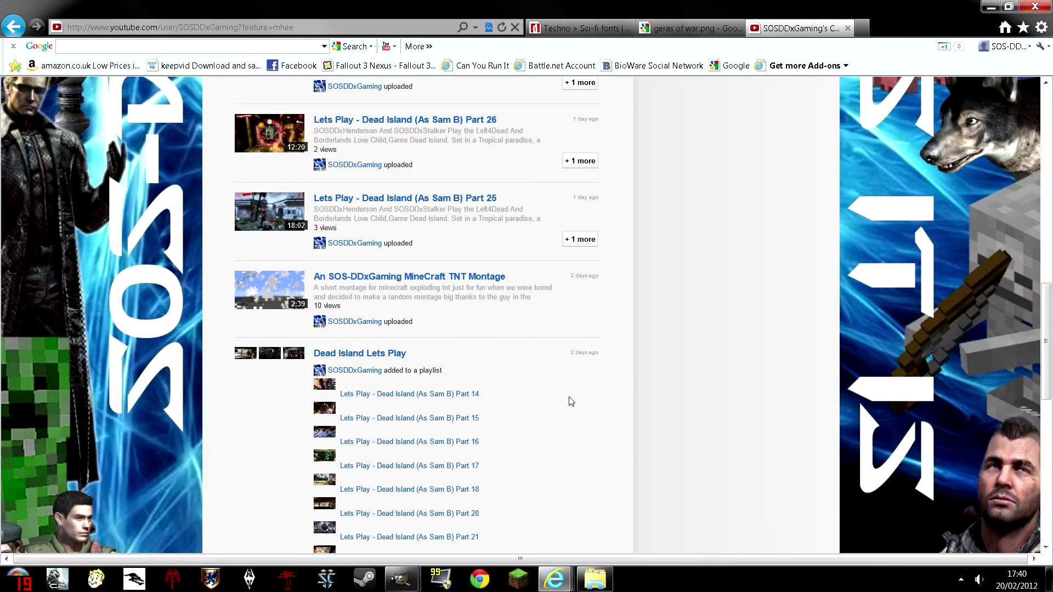
scroll(126, 265, up, 15)
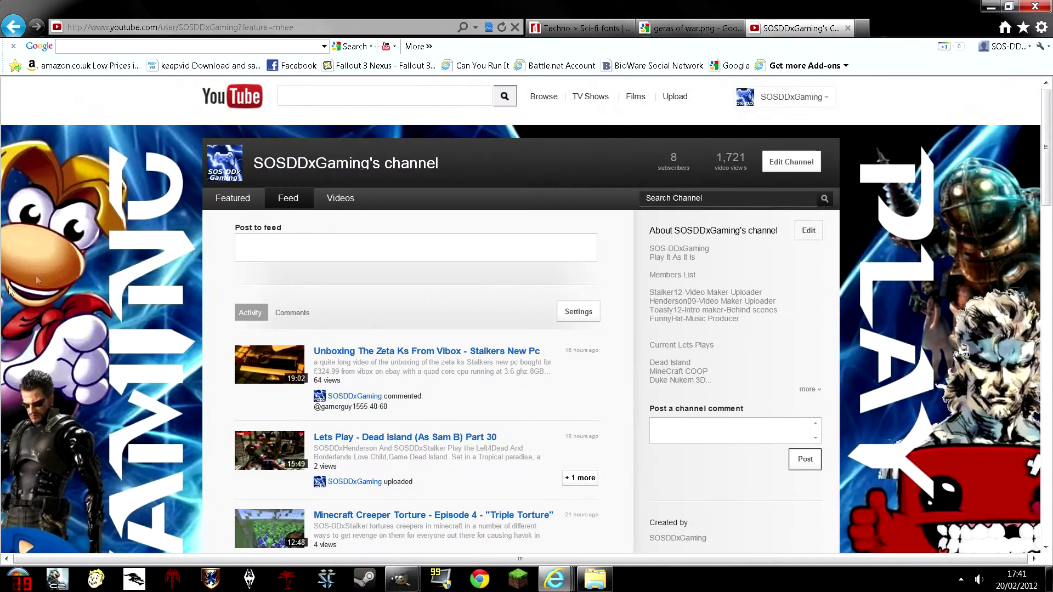
scroll(873, 328, down, 15)
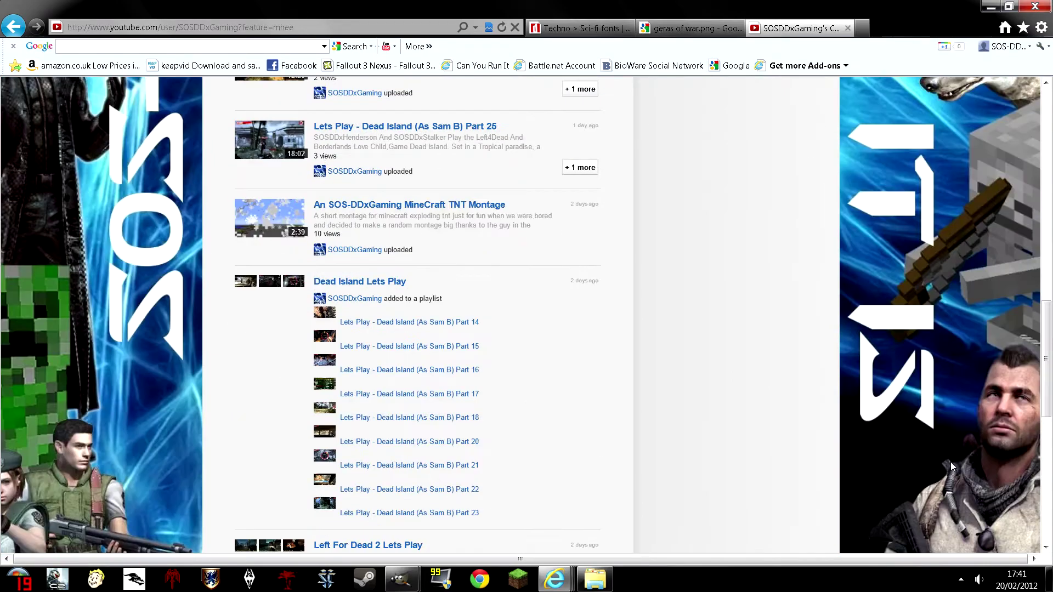
scroll(882, 431, up, 15)
scroll(173, 299, down, 15)
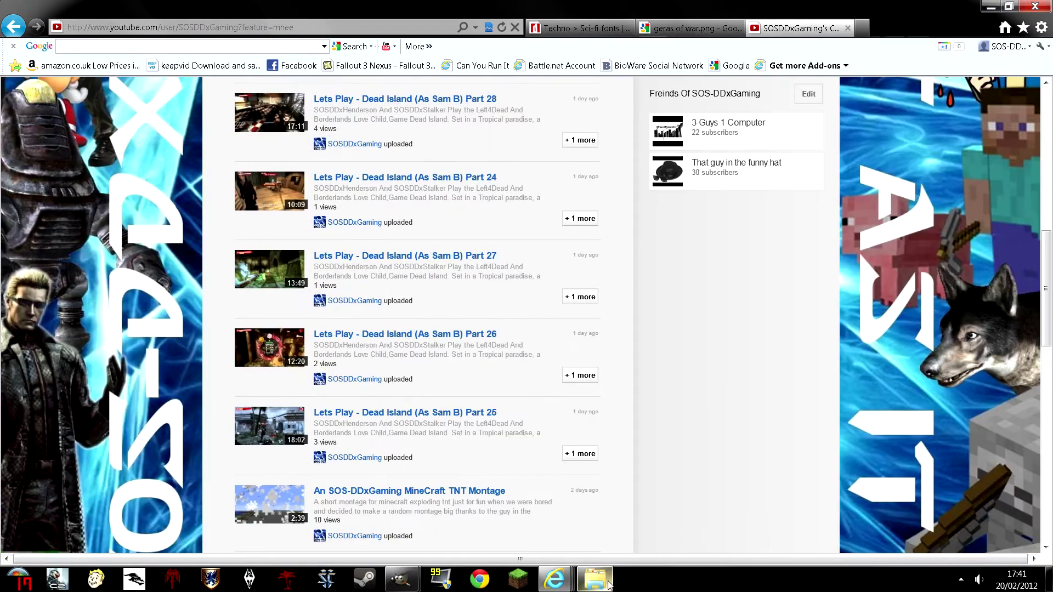
click(608, 585)
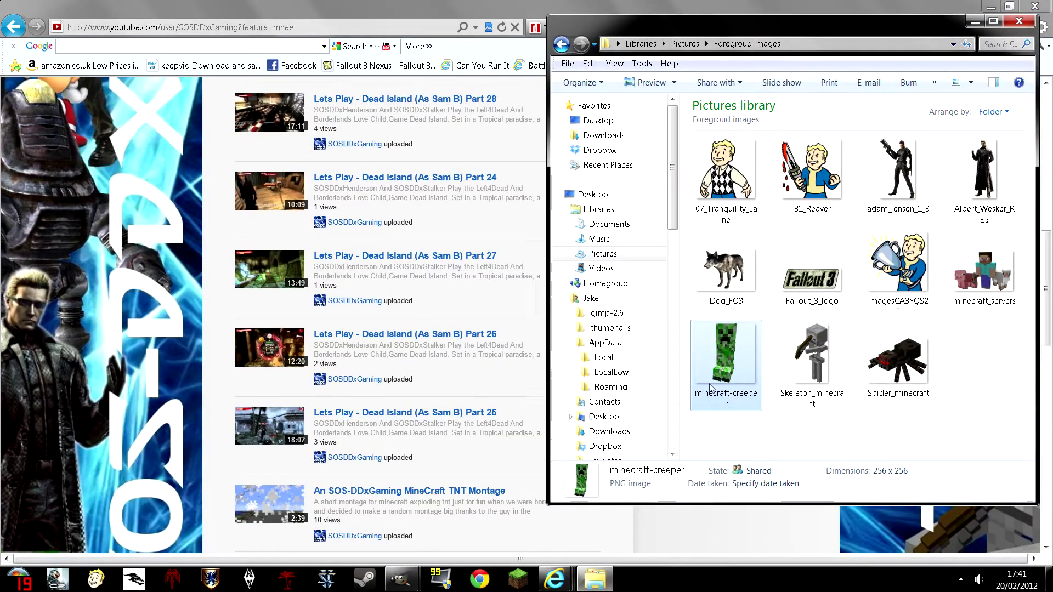
- Add Skeleton_minecraft to Untitled-9 and move it to the bottom-left corner
mouse_move(403, 579)
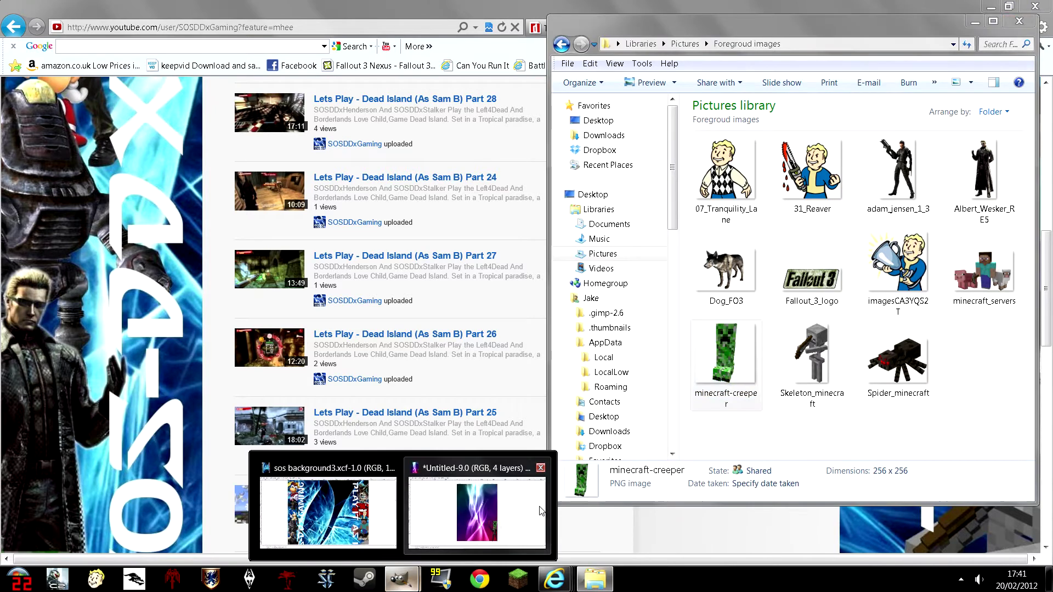
click(432, 528)
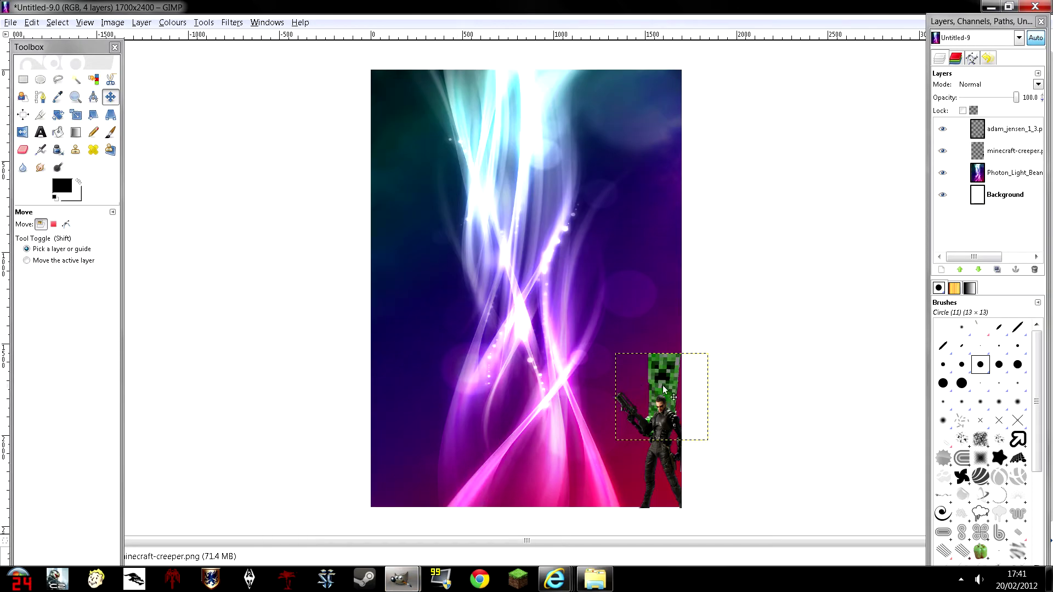
click(595, 579)
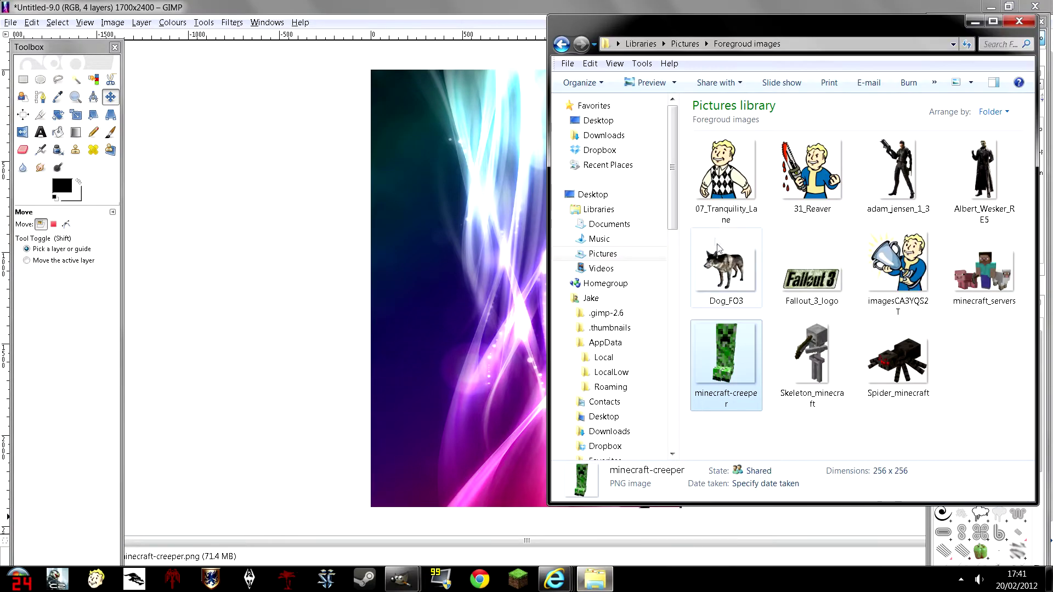
drag(812, 357, 405, 464)
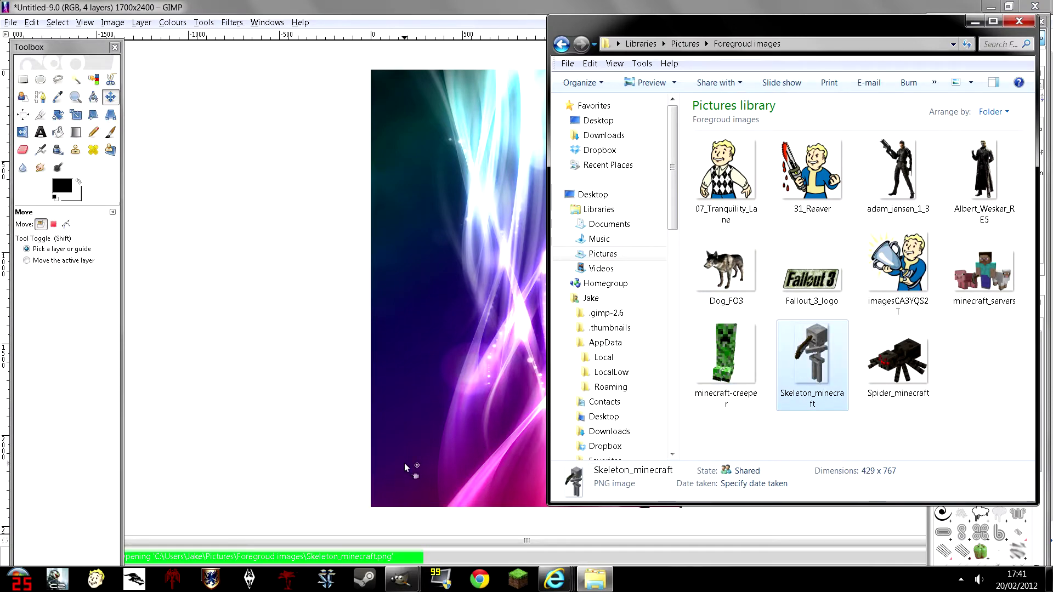
click(110, 100)
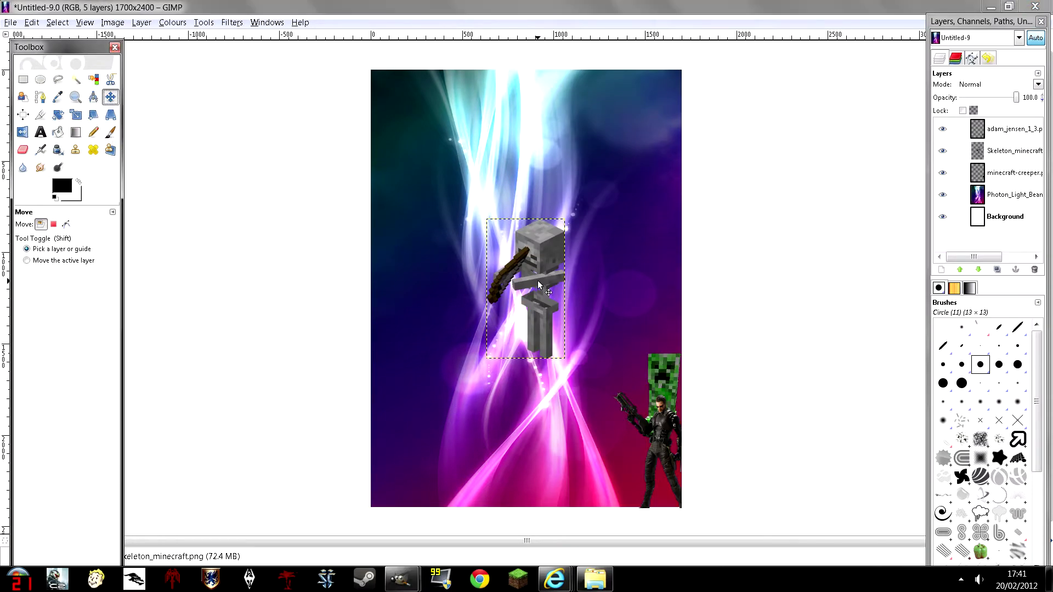
drag(537, 281, 410, 439)
- Flip the skeleton horizontally and nudge it slightly right
click(22, 132)
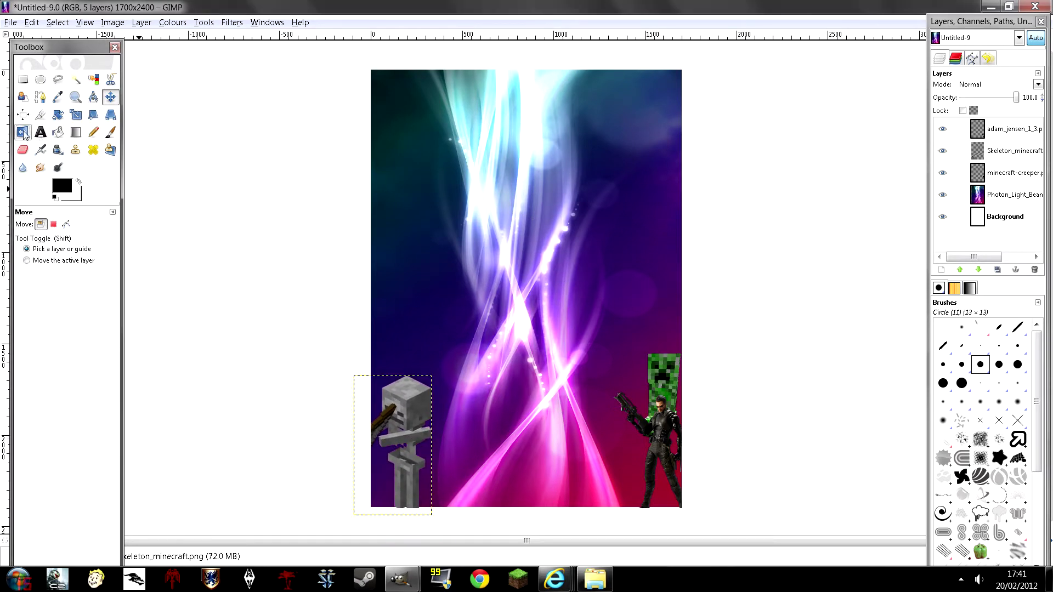
click(403, 426)
click(111, 96)
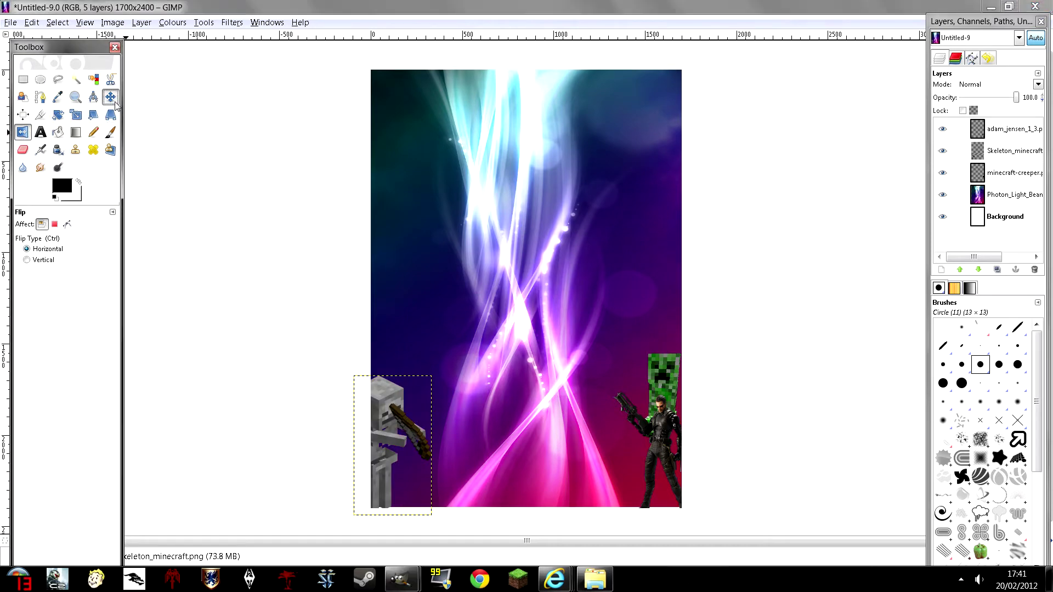
drag(398, 431, 406, 428)
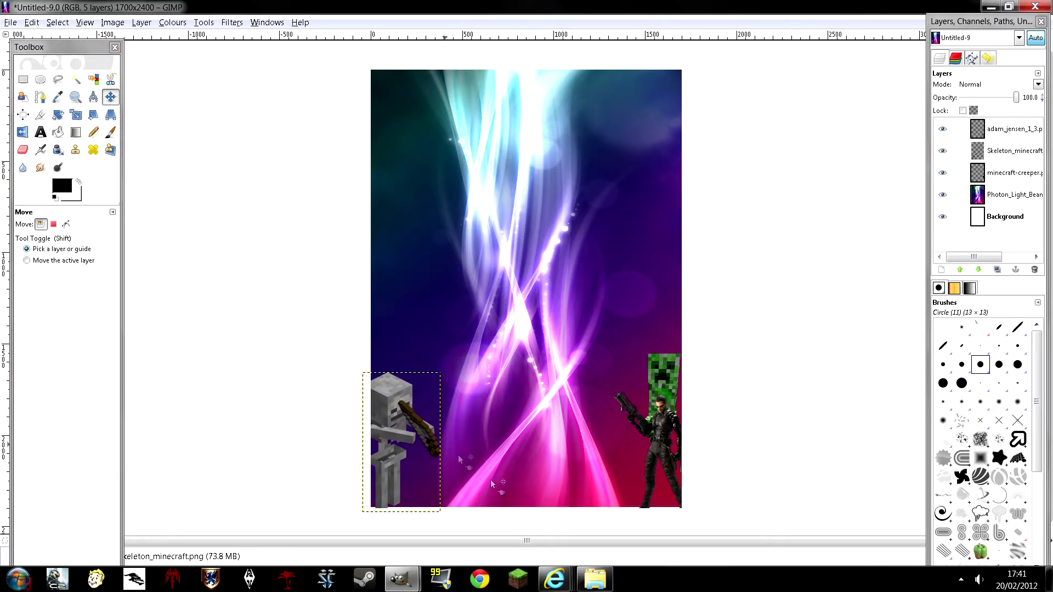
click(595, 579)
- Add Dog_FO3 mirrored horizontally at the left edge, layered behind the skeleton
click(746, 269)
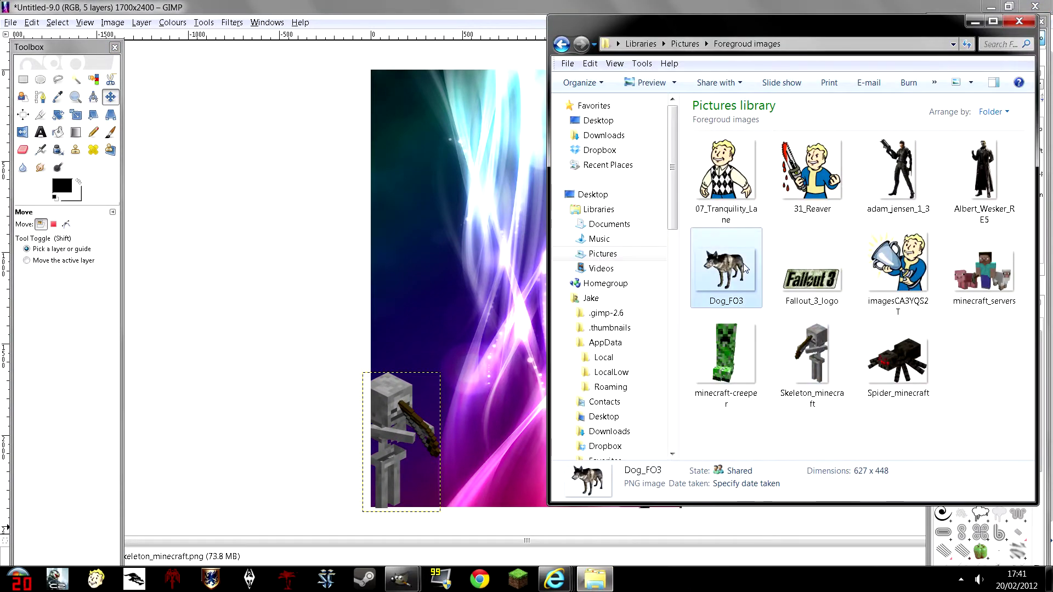
drag(743, 263, 420, 336)
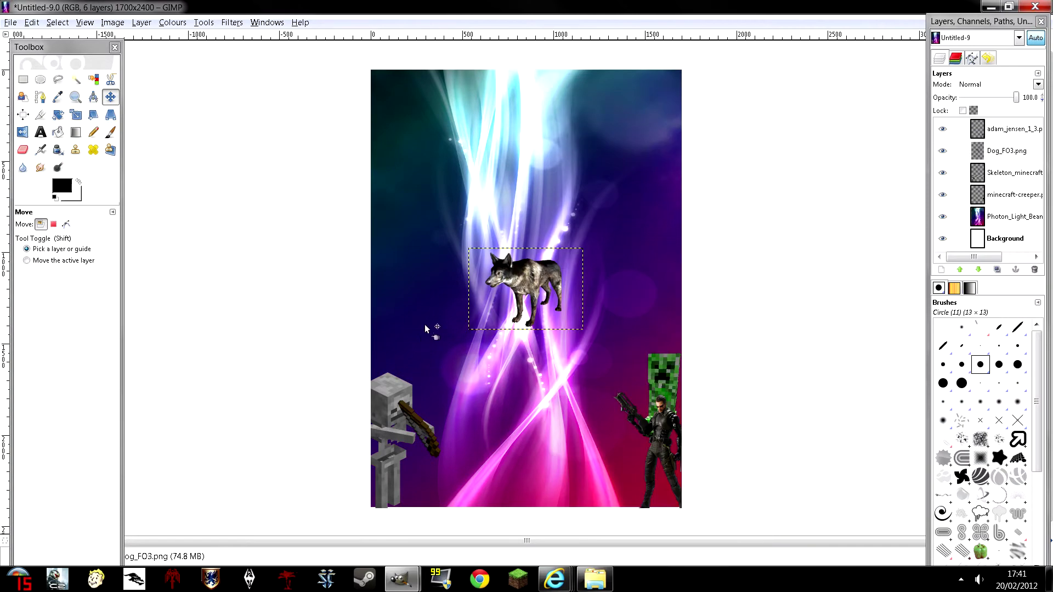
click(23, 132)
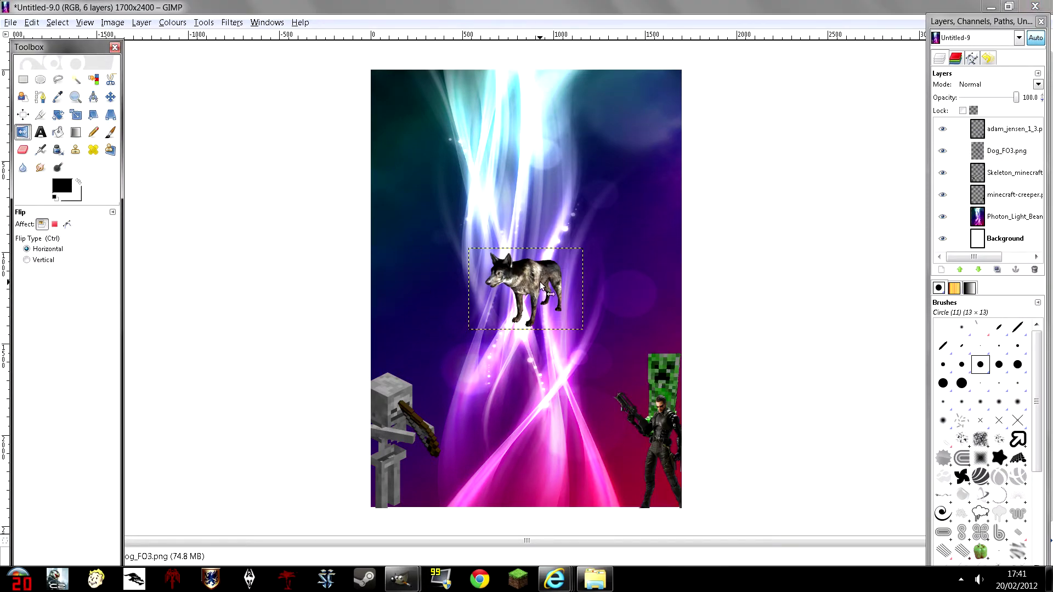
click(483, 268)
click(110, 96)
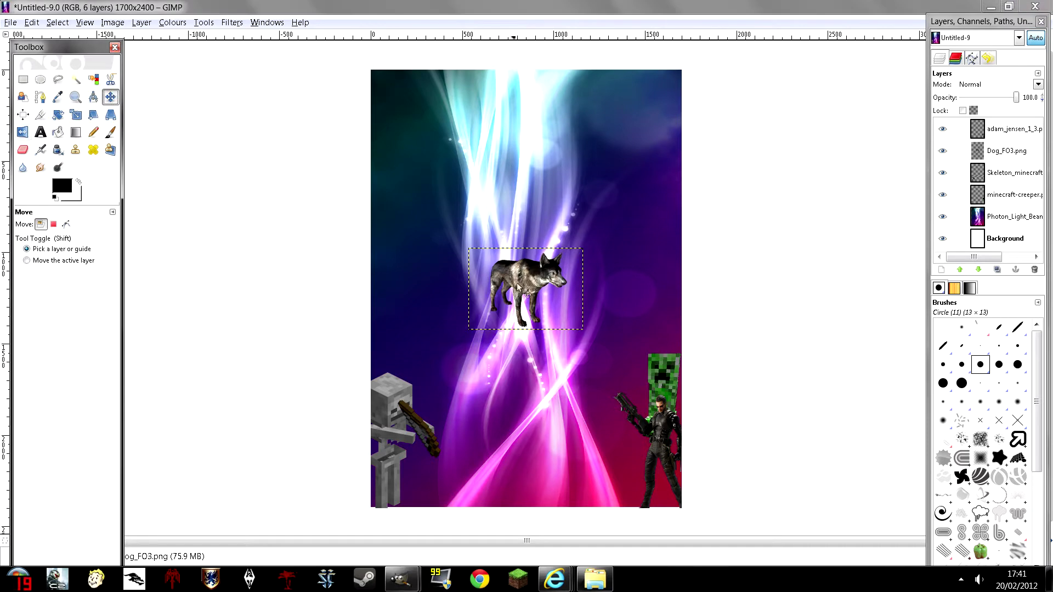
drag(521, 283, 389, 337)
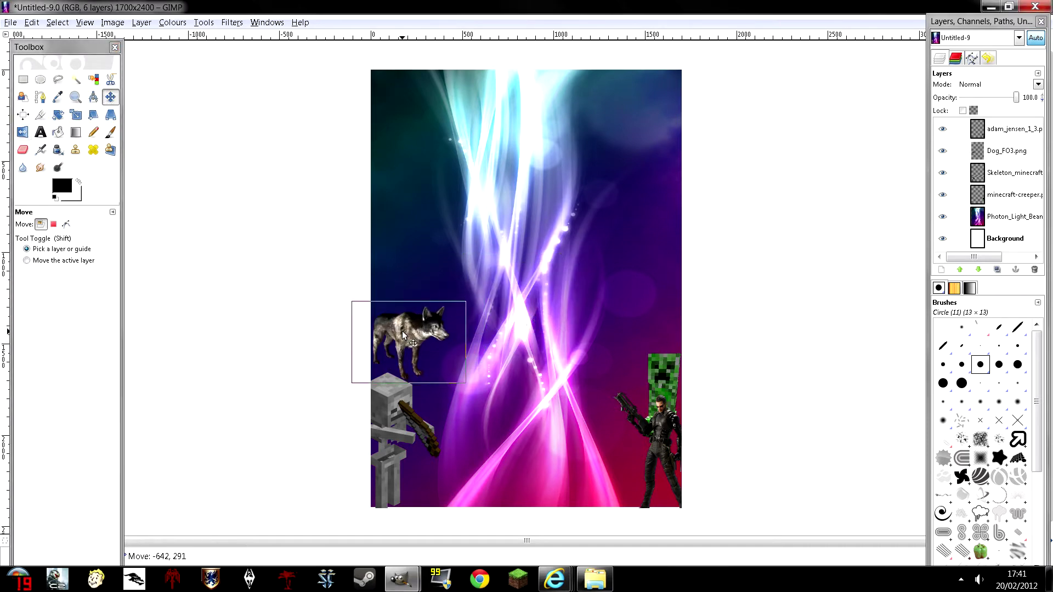
drag(403, 335, 390, 344)
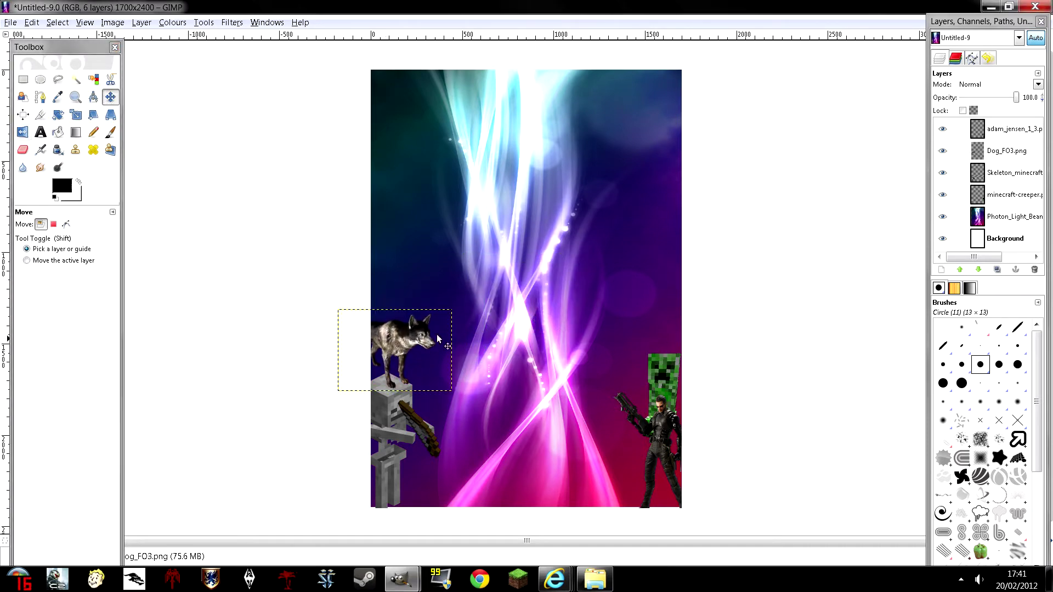
click(979, 270)
- Add Spider_minecraft, shrink it, move it right and lower it behind the creeper
click(597, 585)
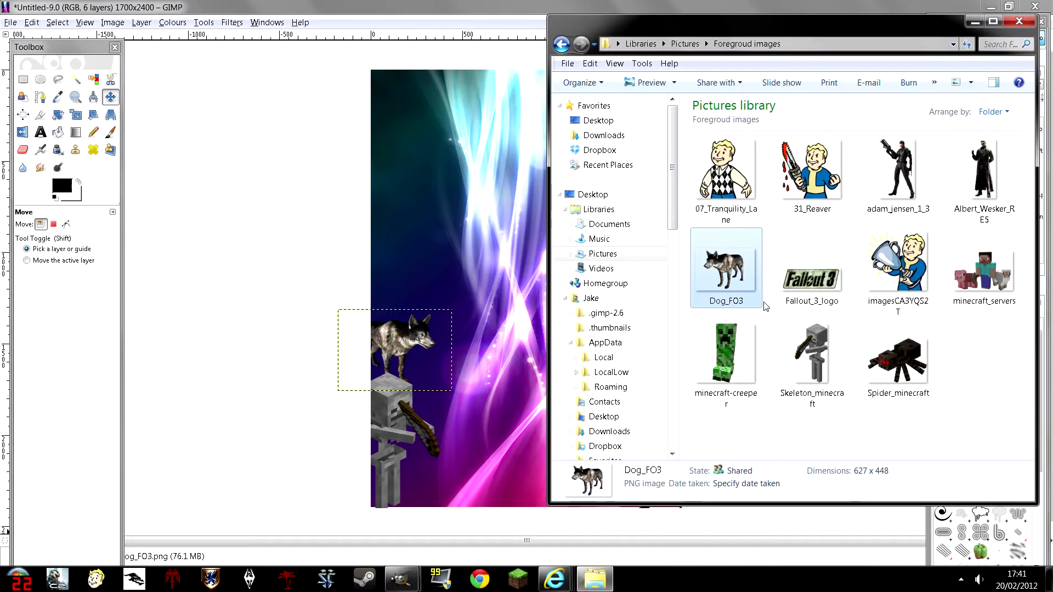
drag(898, 359, 502, 275)
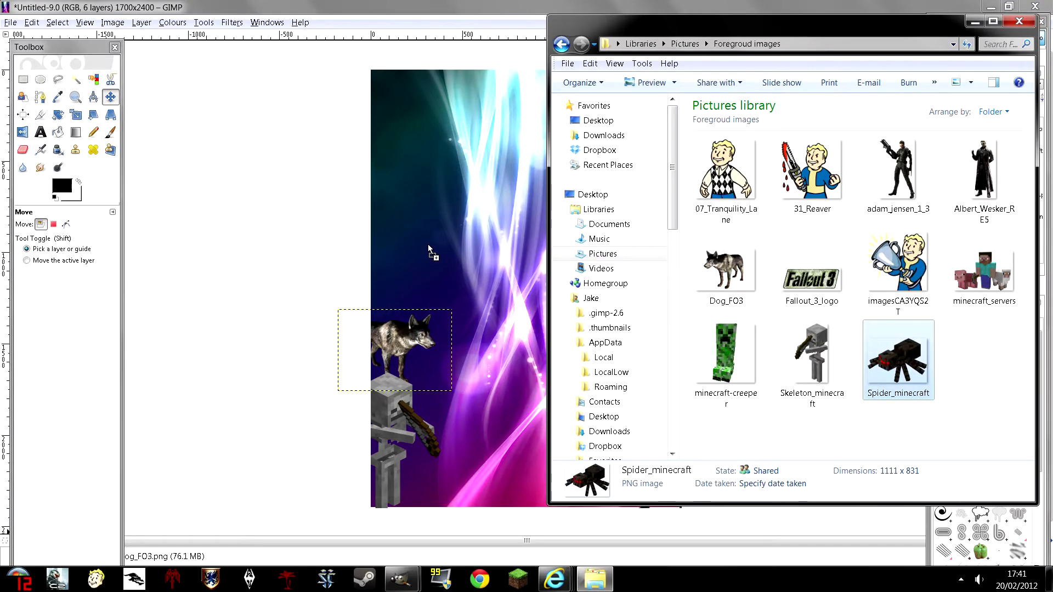
drag(428, 244, 428, 244)
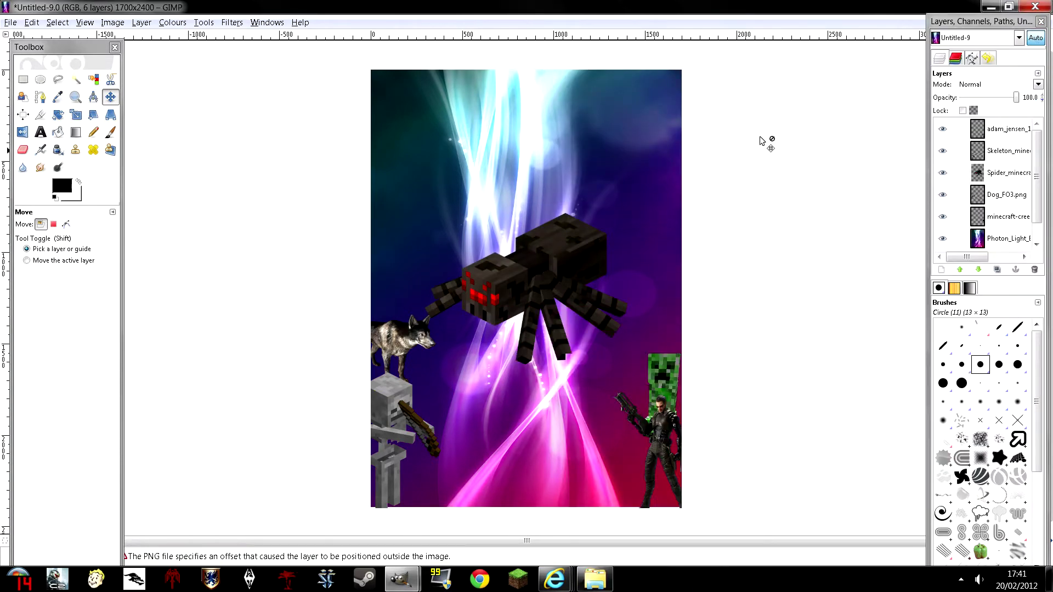
click(76, 114)
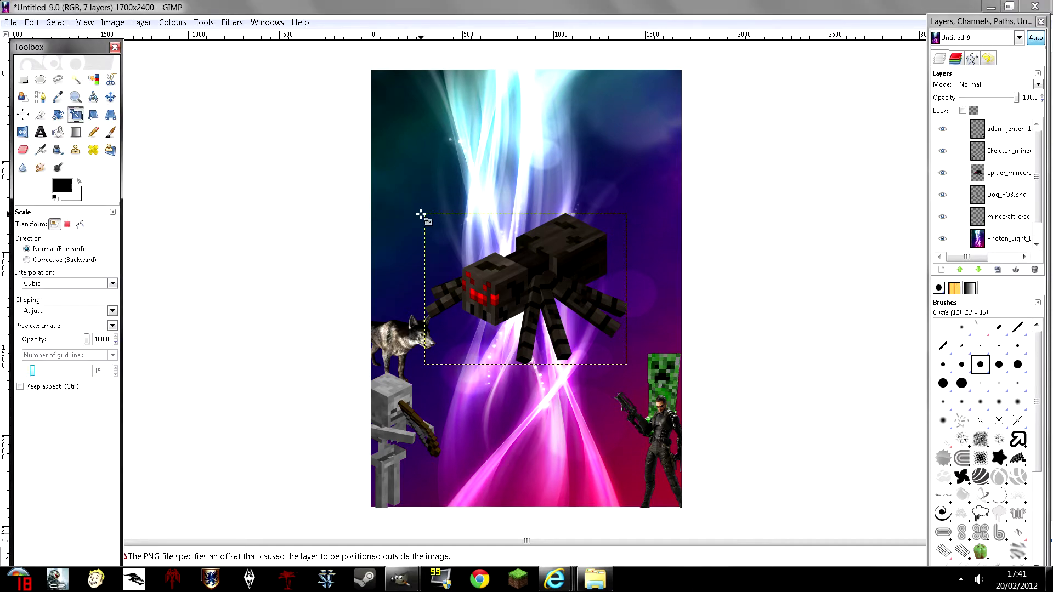
drag(421, 214, 477, 247)
click(147, 129)
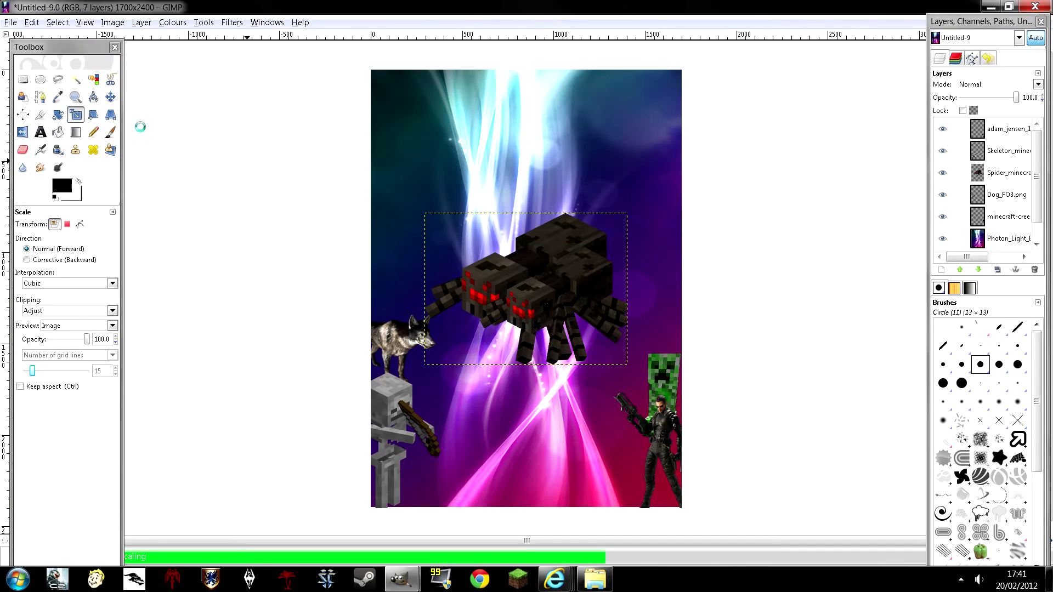
click(110, 100)
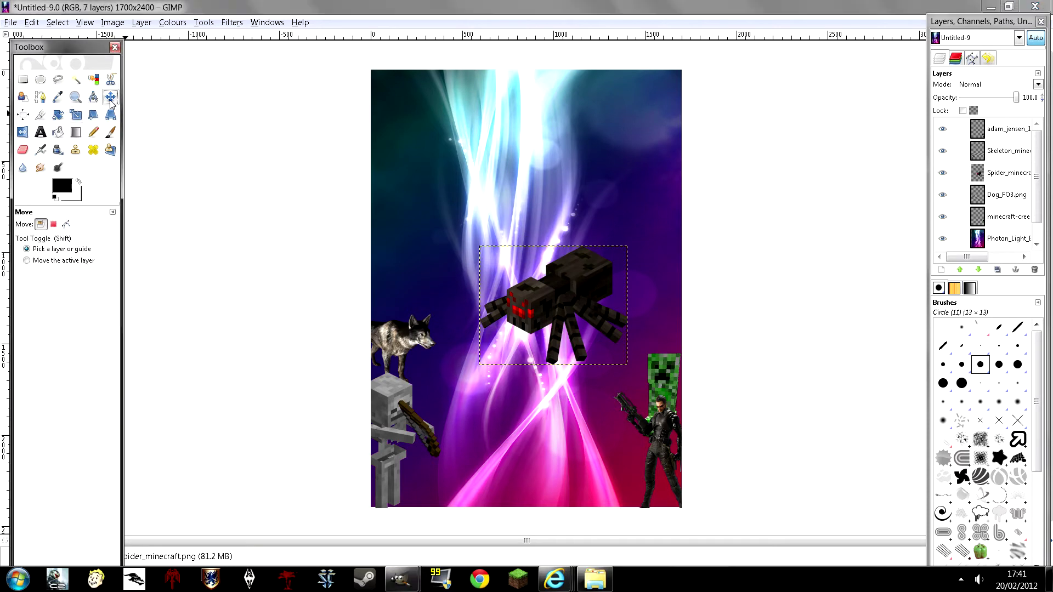
drag(564, 304, 670, 333)
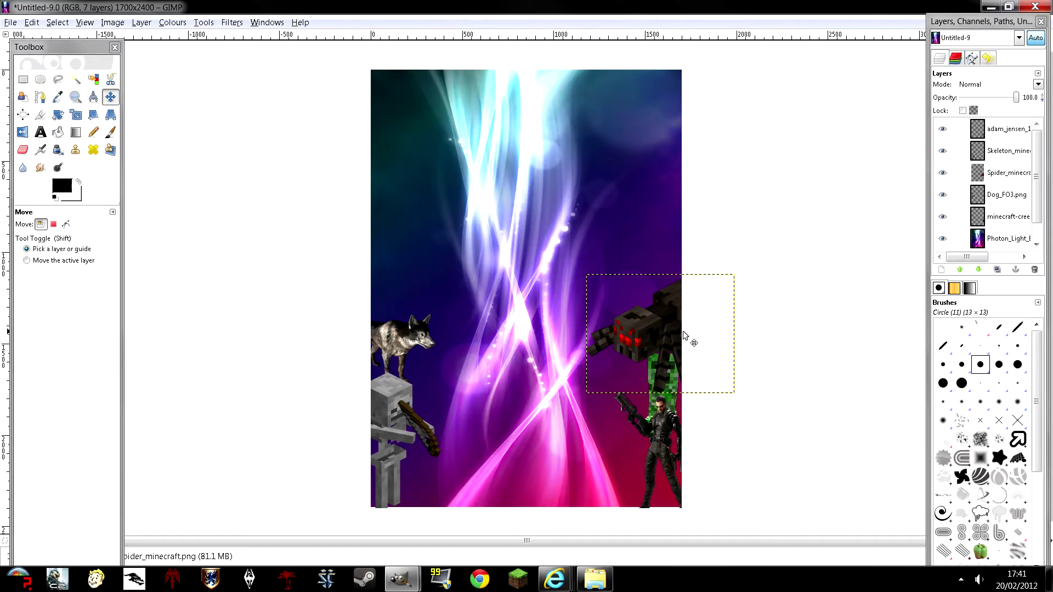
click(980, 270)
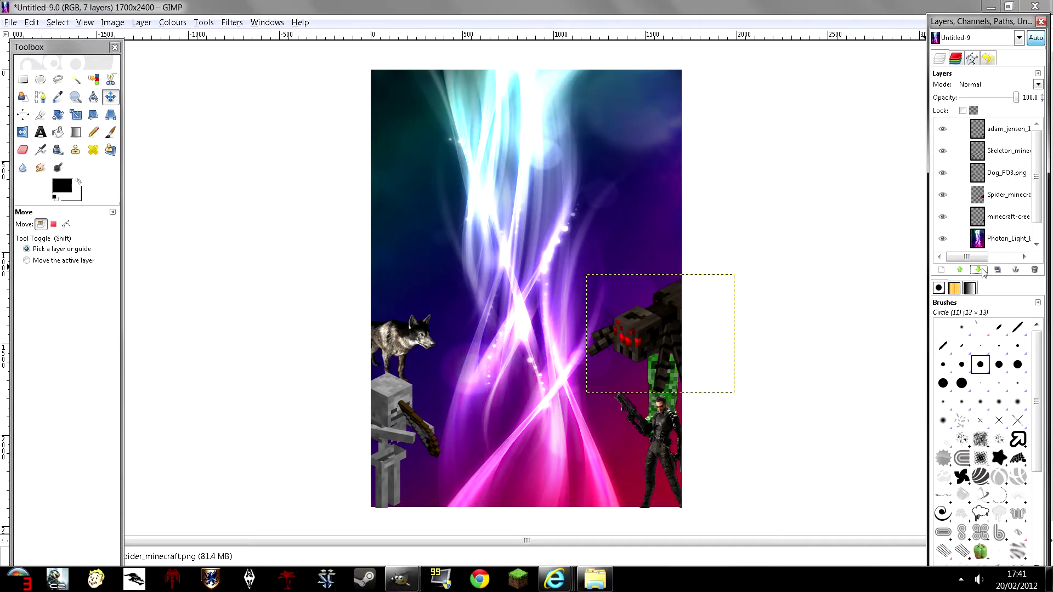
click(980, 270)
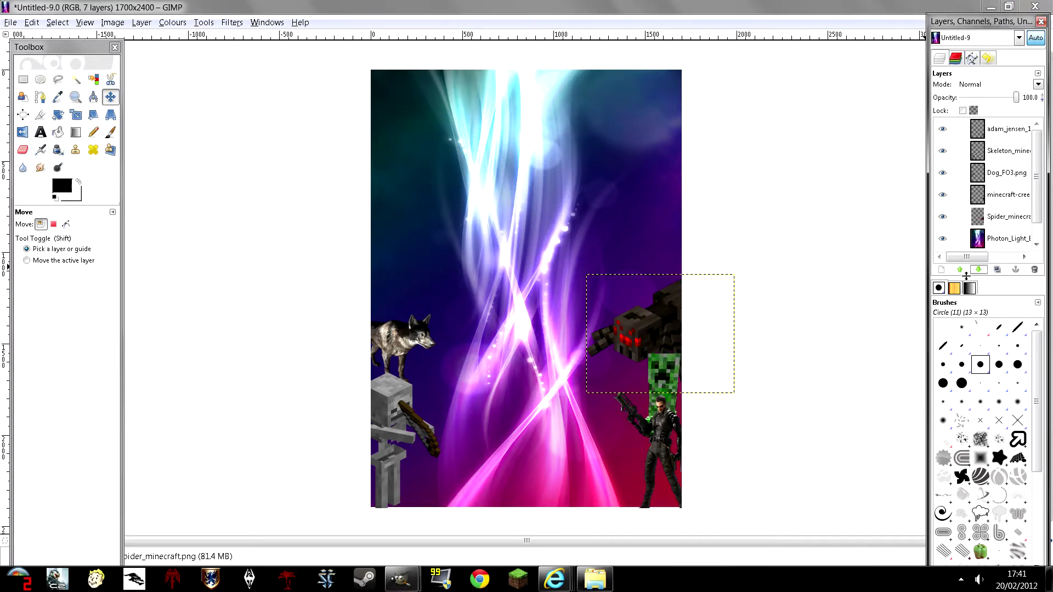
- In Explorer, check the Albert_Wesker_RE5 image's details, then go back up to the Pictures library
click(604, 586)
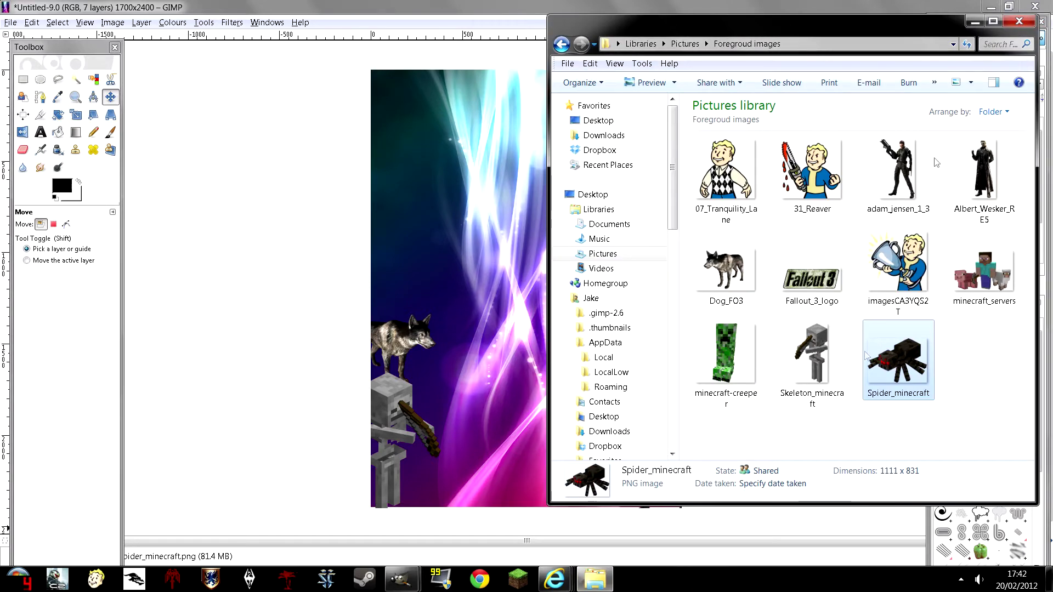
click(994, 186)
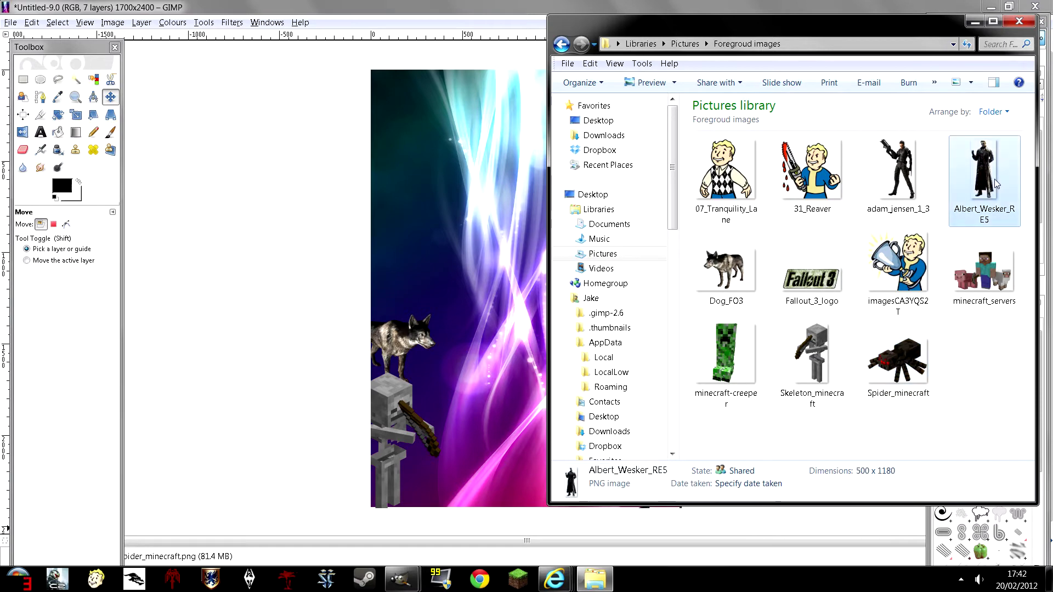
click(559, 46)
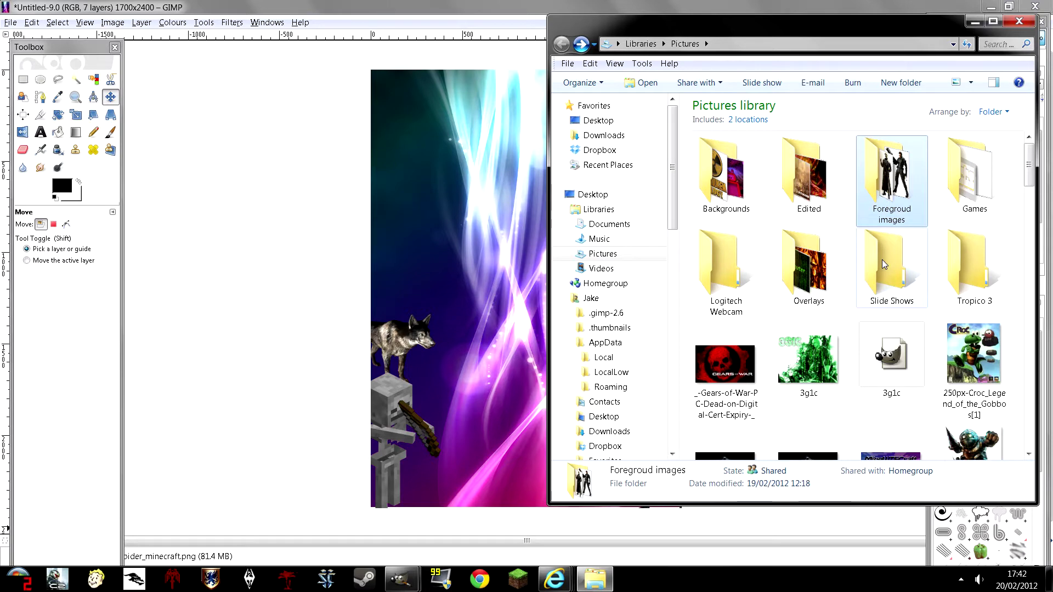
click(565, 585)
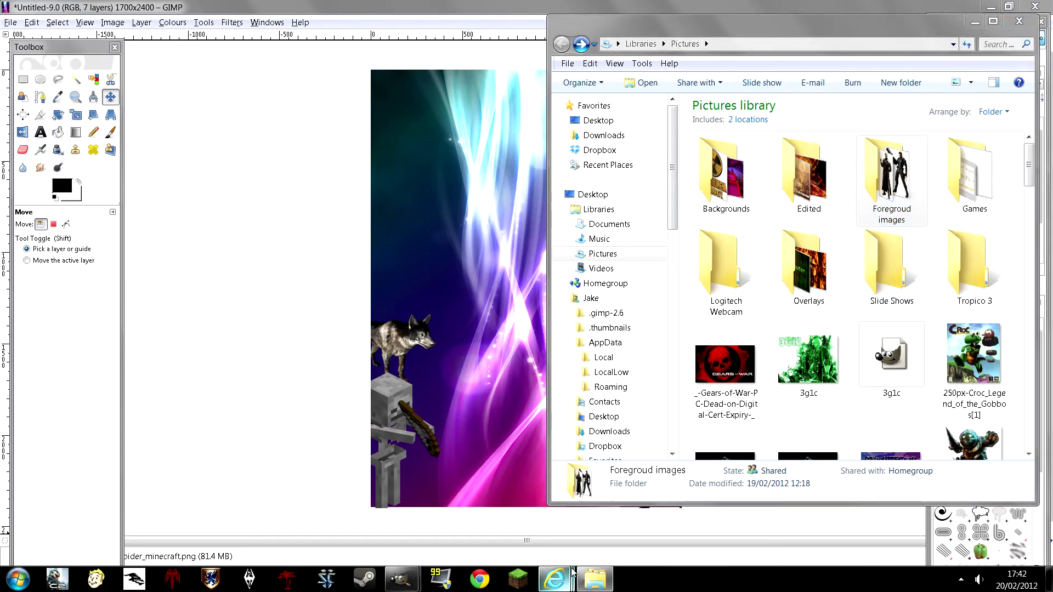
mouse_move(547, 584)
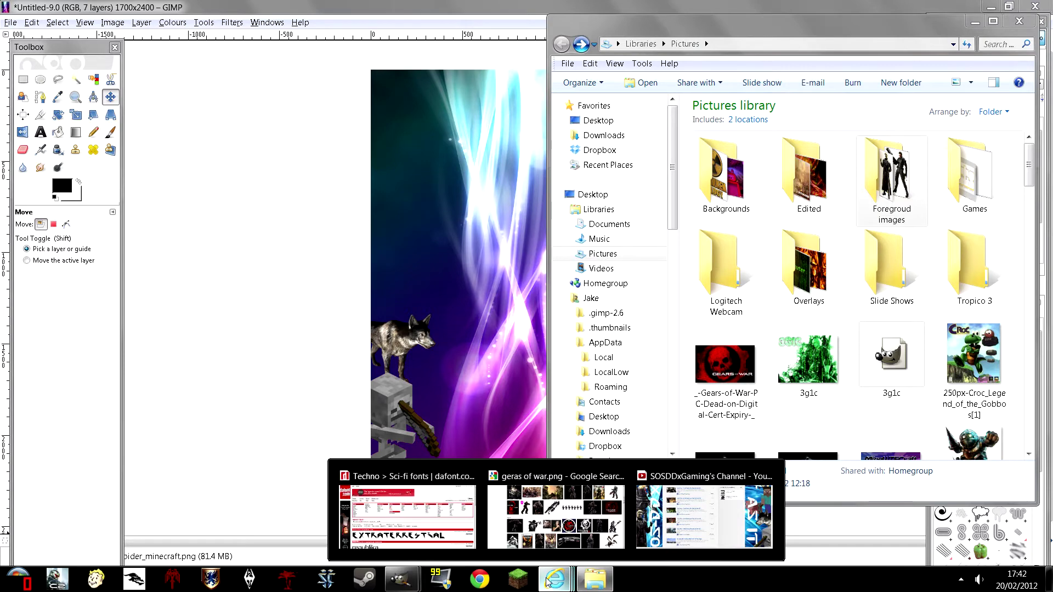
- Open page 1 of 48 of dafont's Techno > Sci-fi fonts and scroll through the listing
click(446, 521)
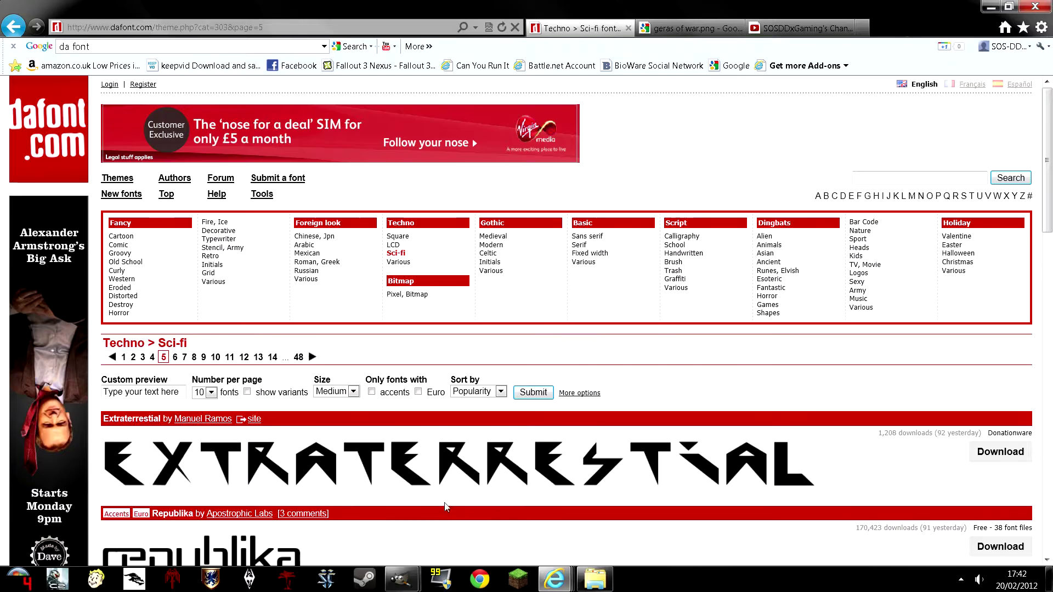
click(124, 357)
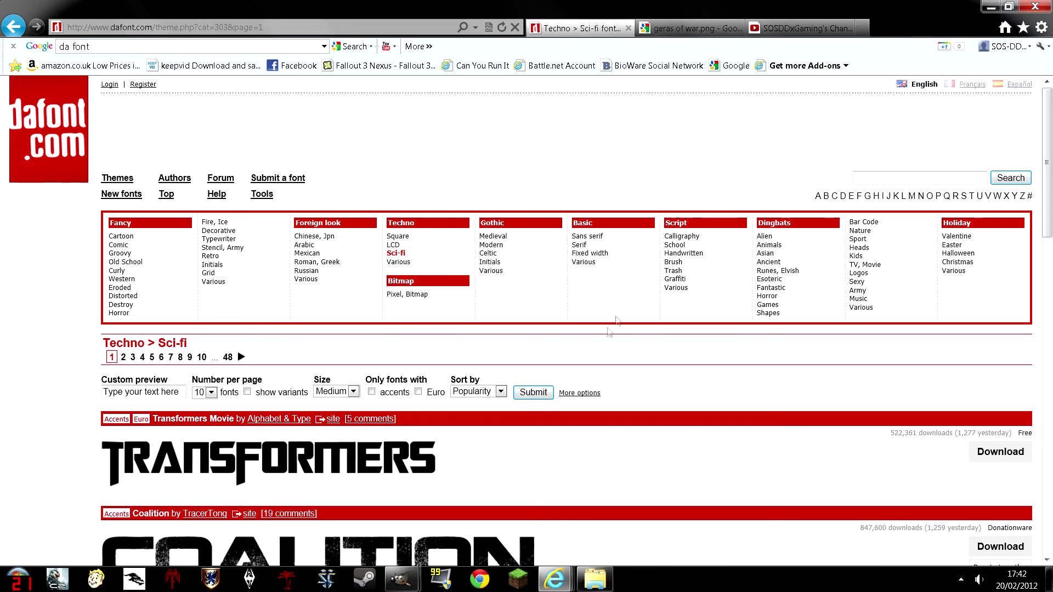
scroll(548, 384, down, 5)
scroll(549, 384, up, 1)
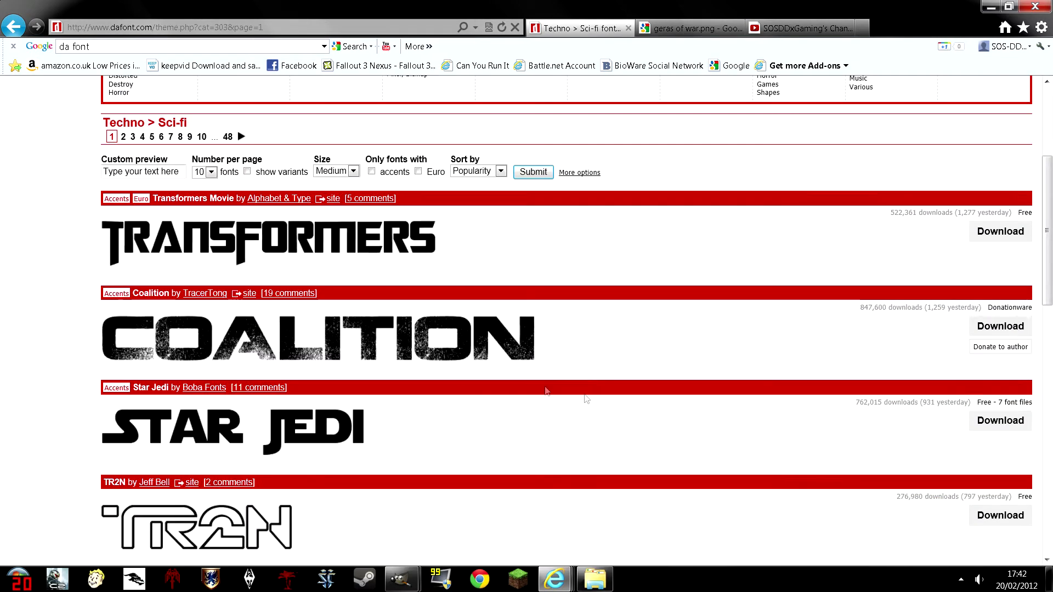
scroll(546, 391, up, 5)
scroll(702, 274, down, 7)
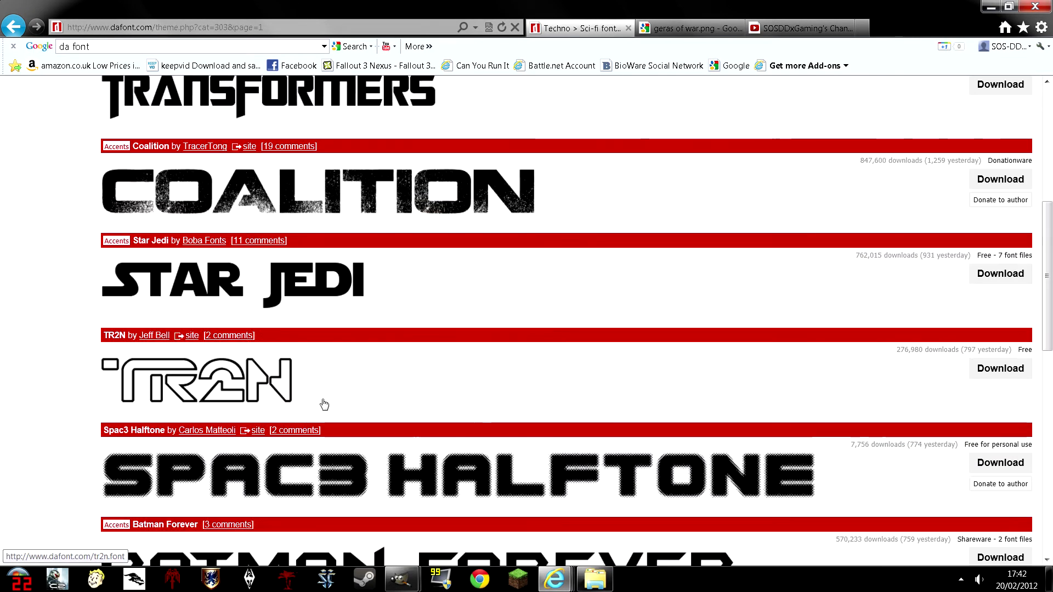
scroll(324, 405, up, 3)
scroll(362, 384, down, 2)
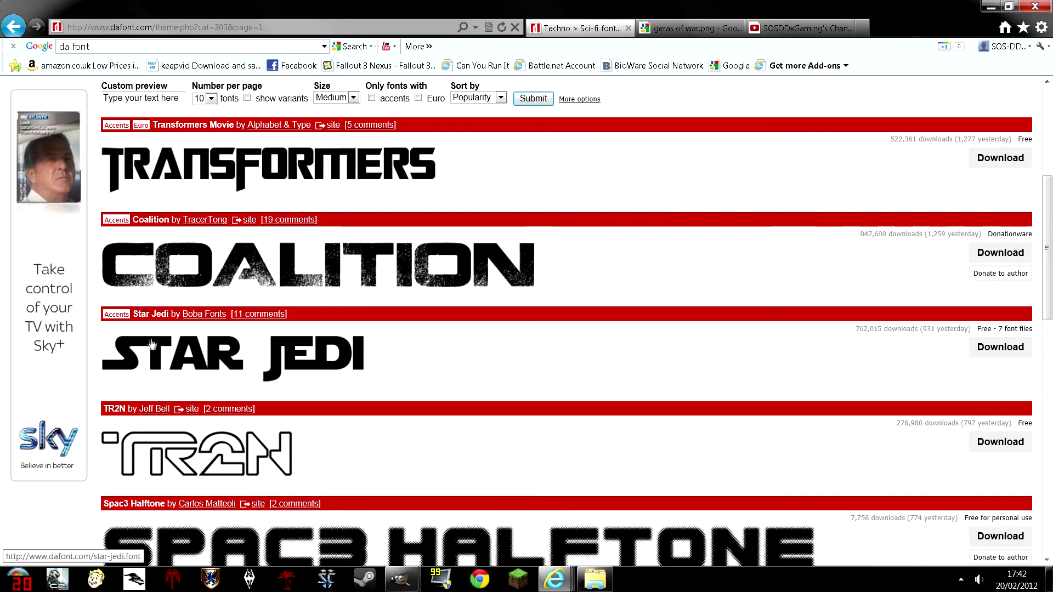
scroll(362, 371, down, 3)
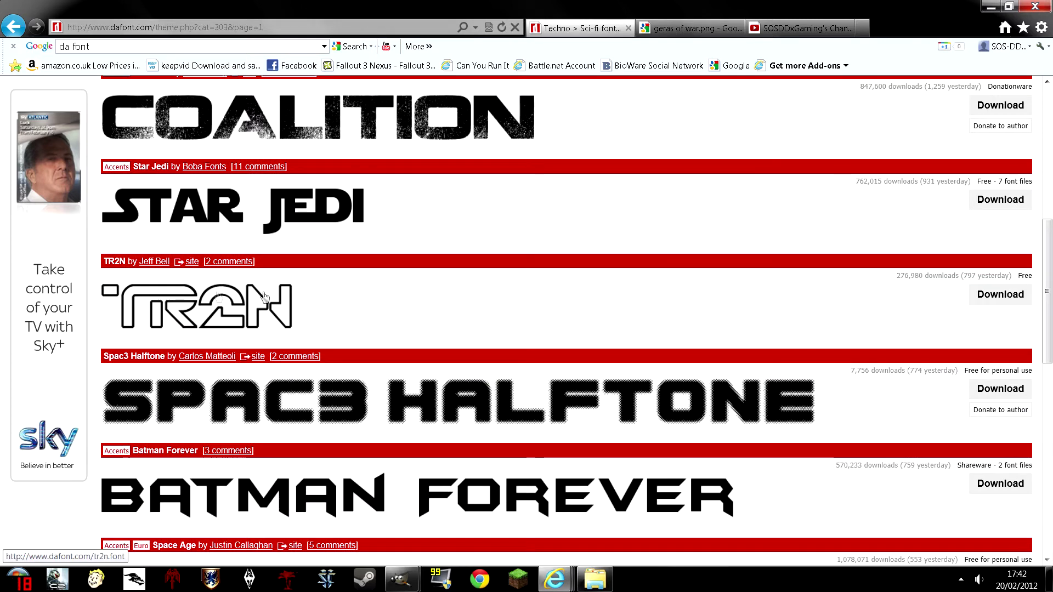
scroll(265, 298, down, 1)
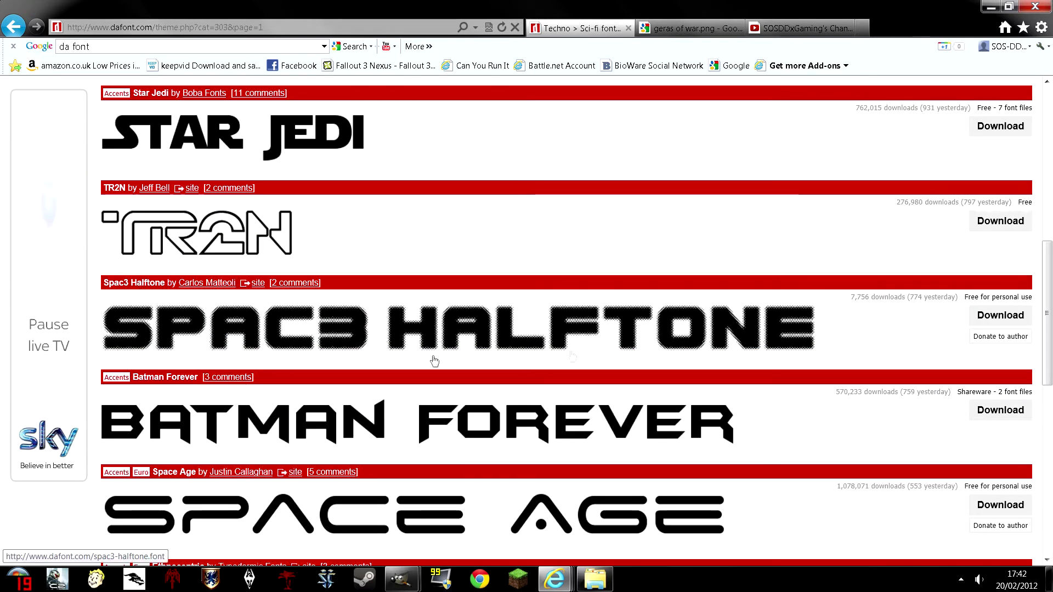
scroll(261, 354, down, 1)
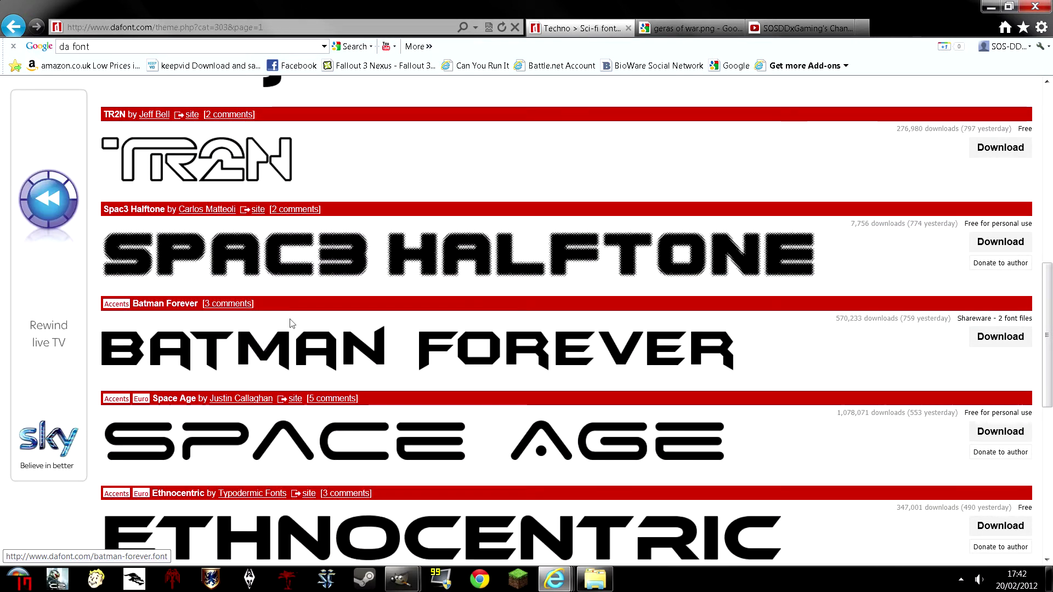
scroll(413, 286, down, 1)
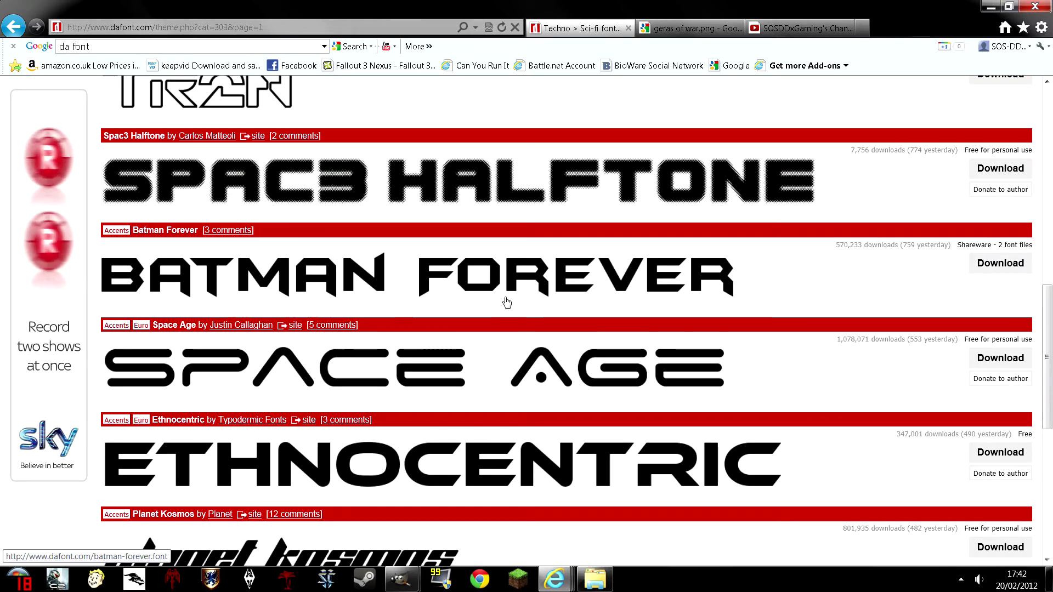
scroll(483, 317, down, 1)
scroll(483, 318, down, 1)
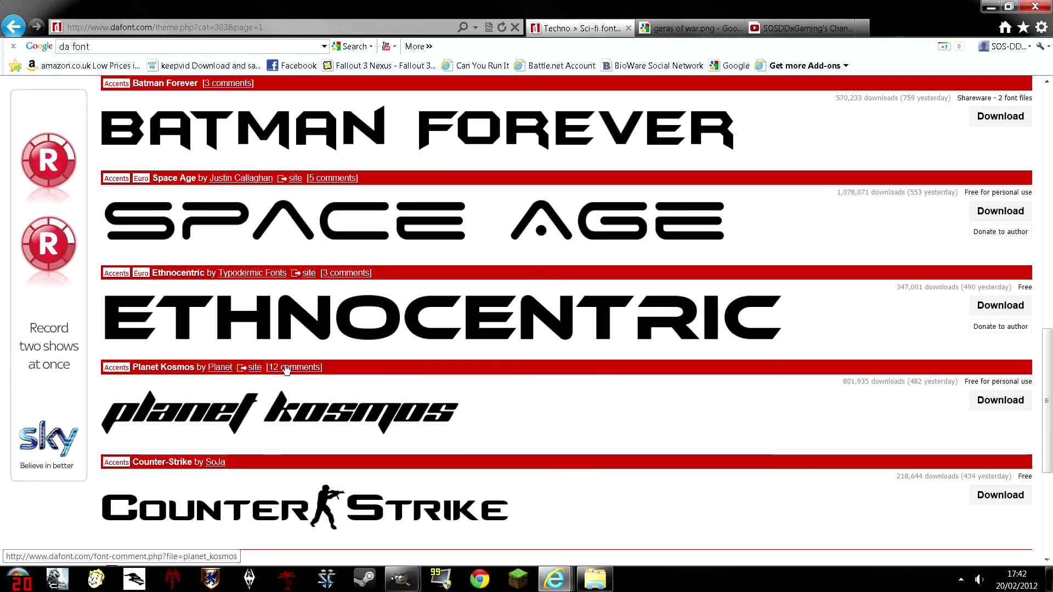
scroll(274, 367, down, 1)
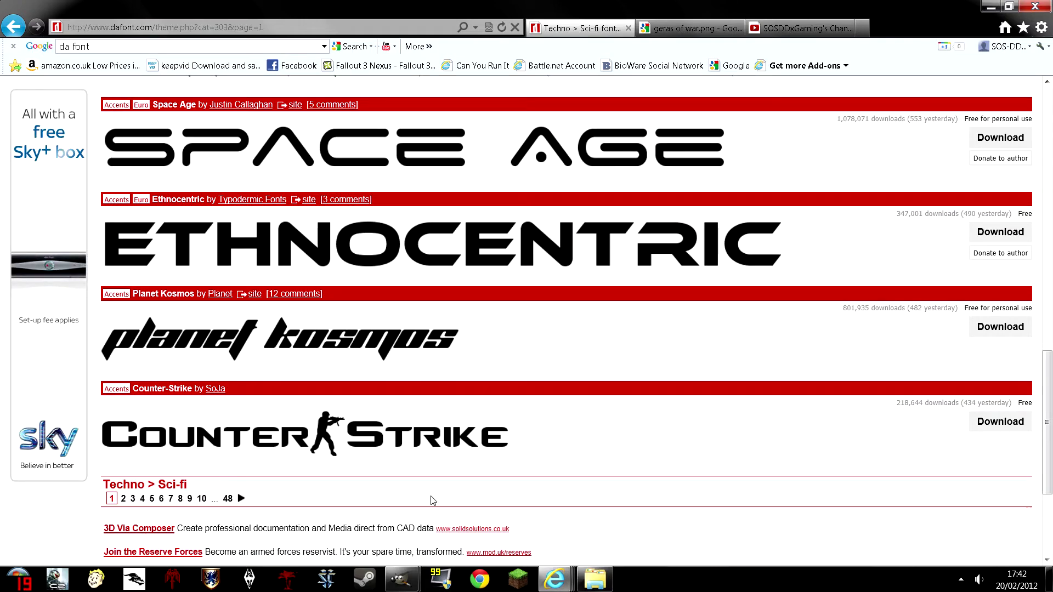
scroll(434, 414, up, 9)
scroll(435, 414, up, 3)
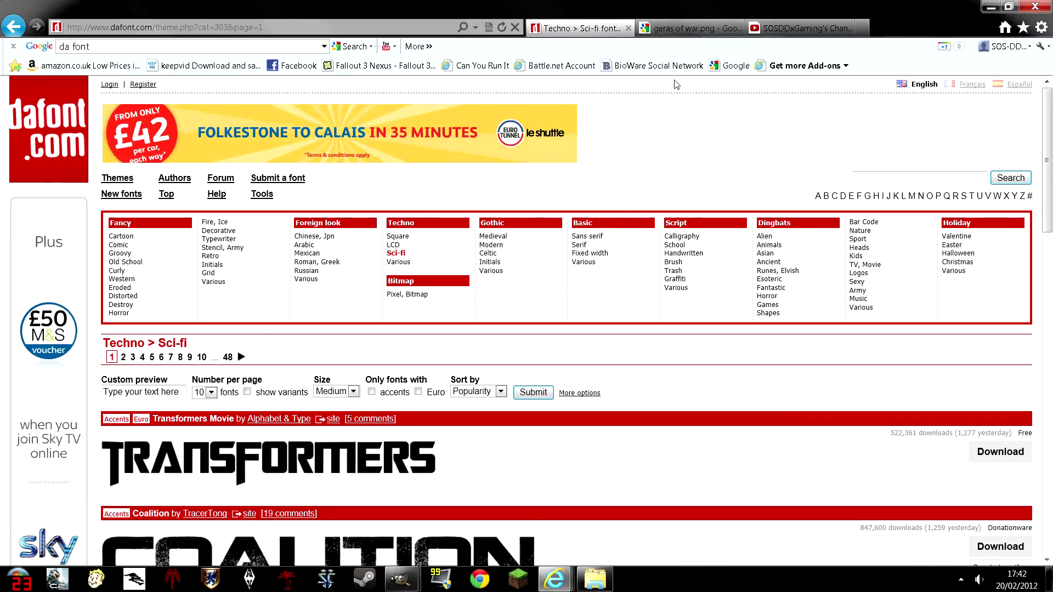
- Browse the 'gears of war.png' Google Images results, then bring up the Pictures library window
click(688, 28)
scroll(435, 210, up, 15)
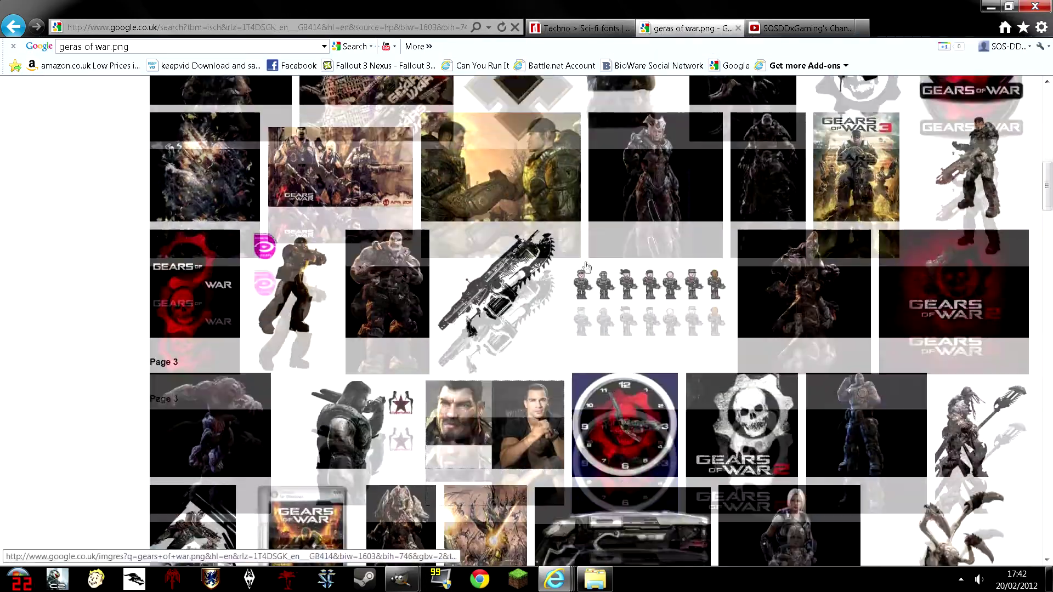
scroll(589, 265, down, 2)
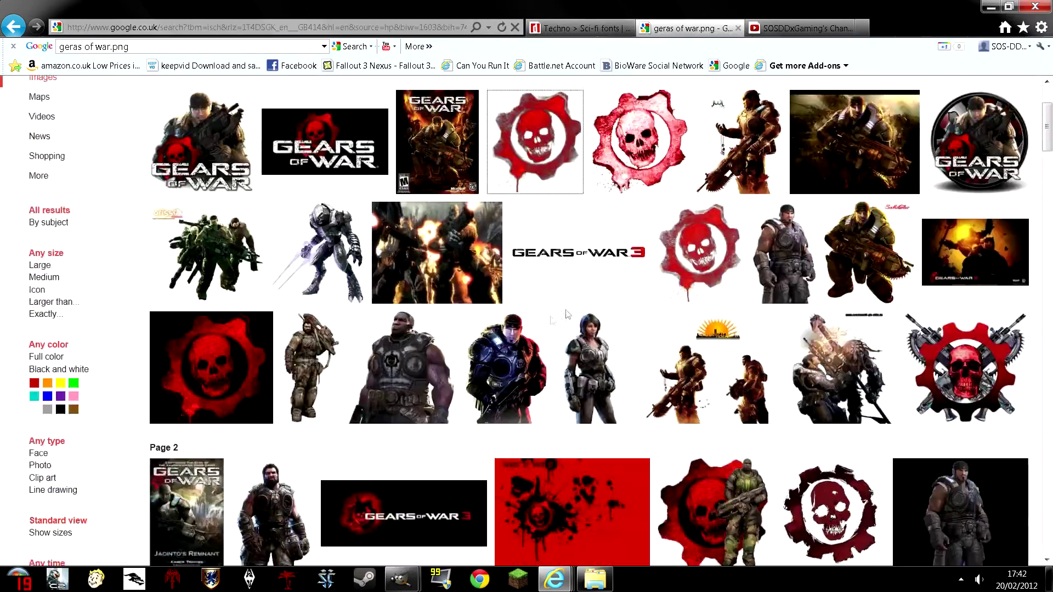
mouse_move(509, 378)
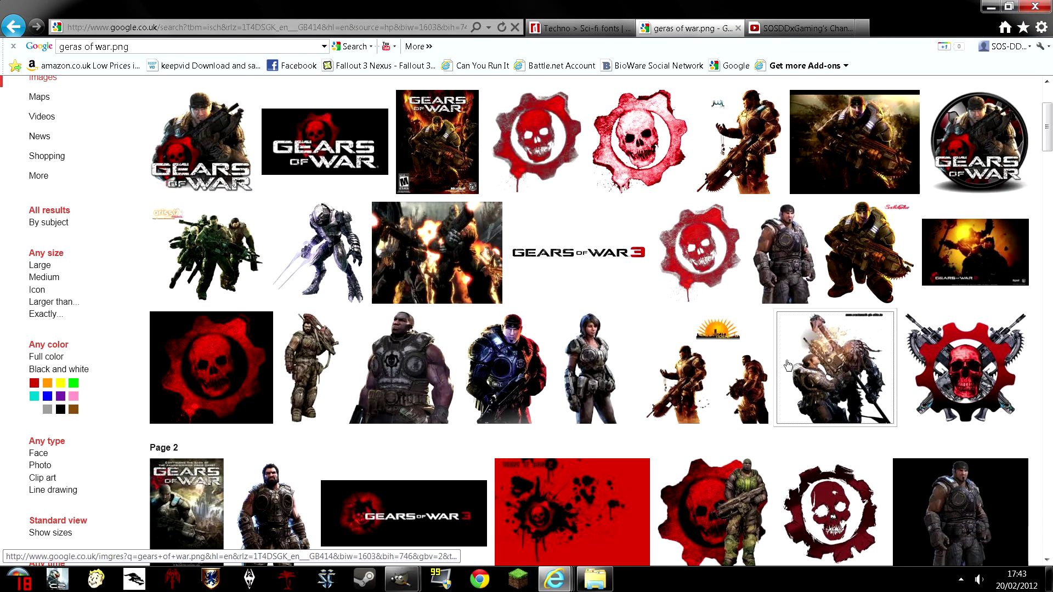
scroll(501, 300, up, 3)
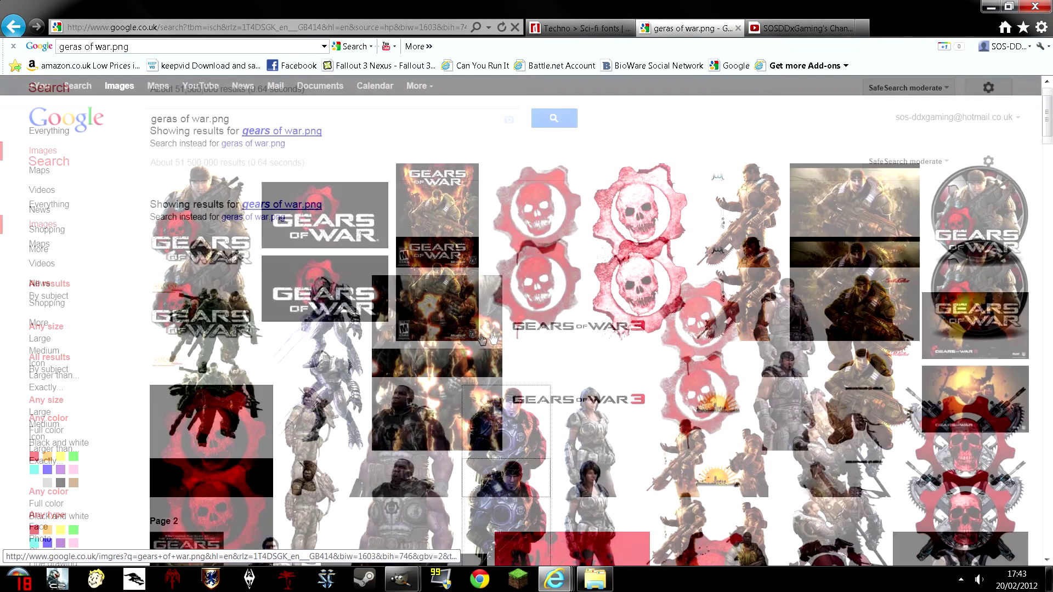
mouse_move(336, 285)
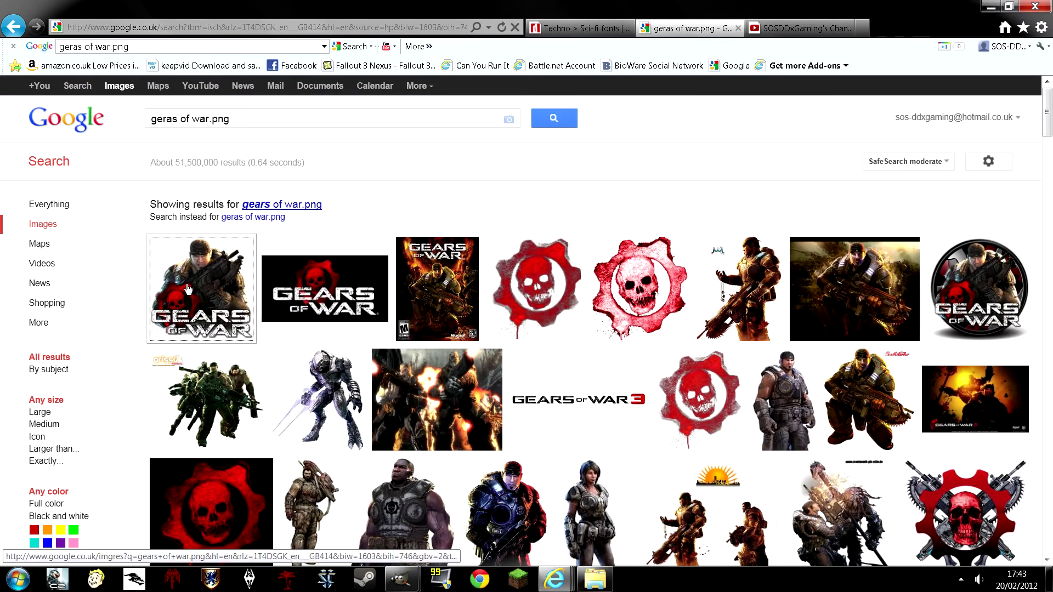
mouse_move(887, 316)
scroll(887, 317, down, 10)
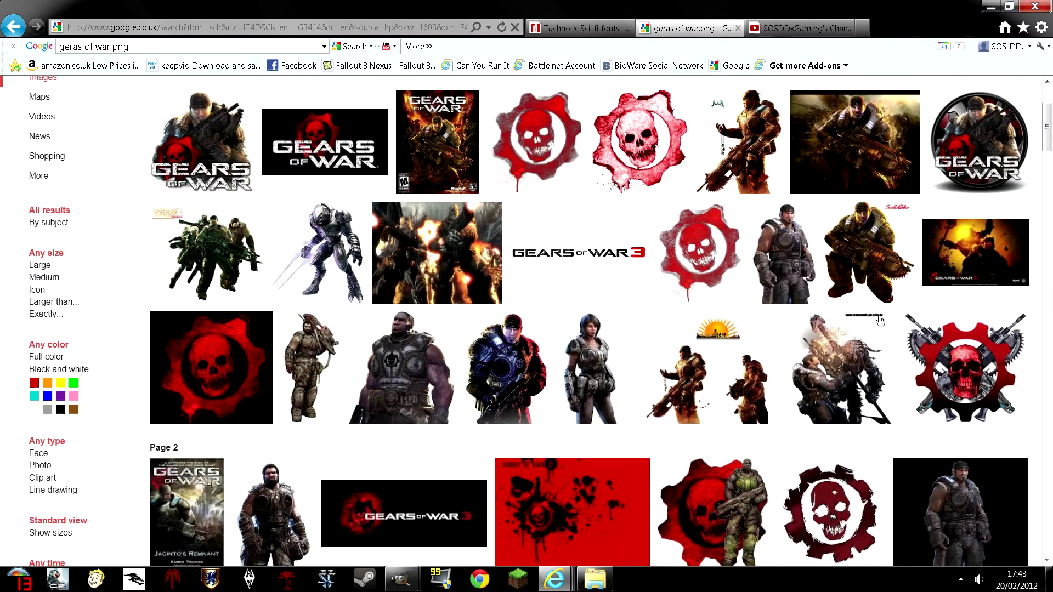
scroll(644, 438, down, 3)
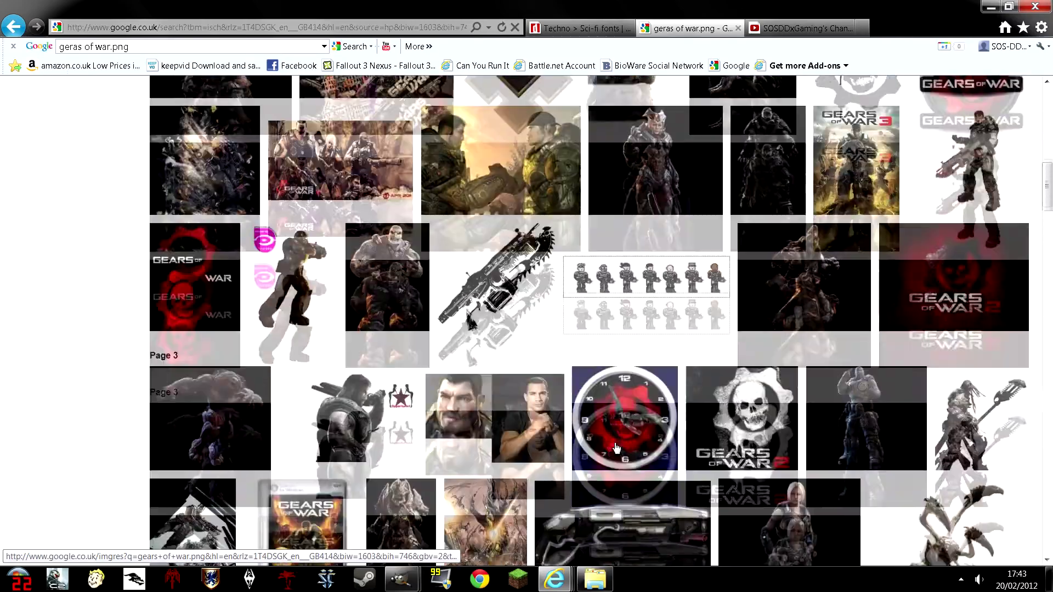
scroll(645, 438, up, 10)
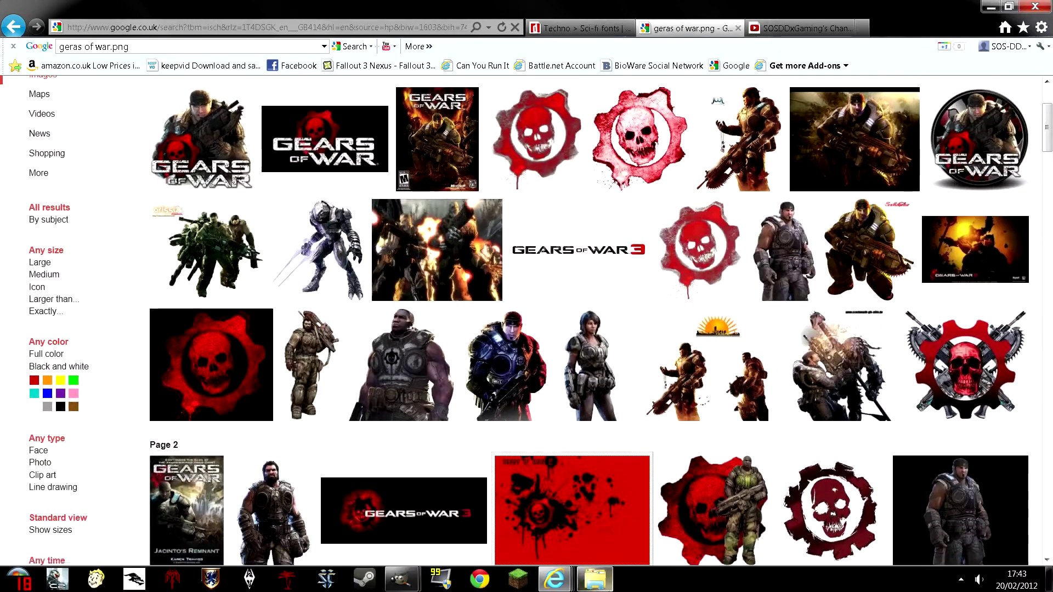
click(595, 578)
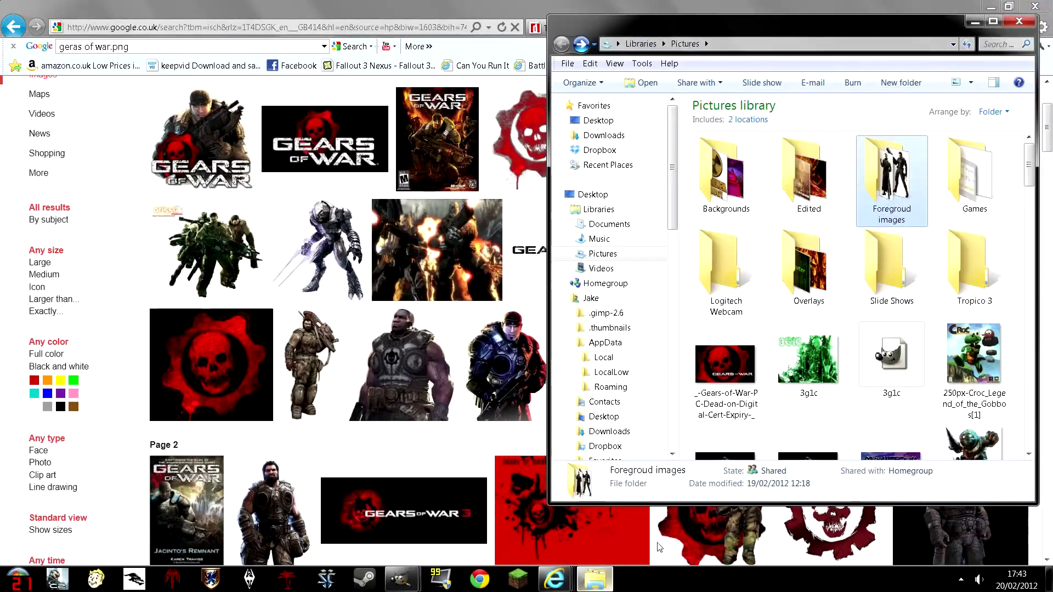
- Add a text box across the upper canvas reading 'Gaming'
mouse_move(412, 582)
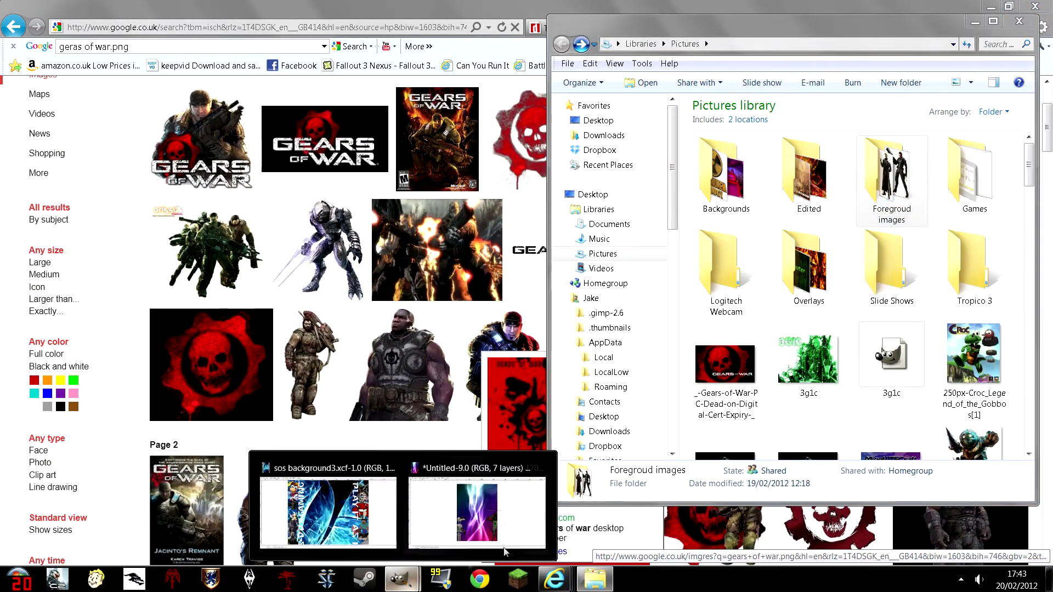
click(473, 510)
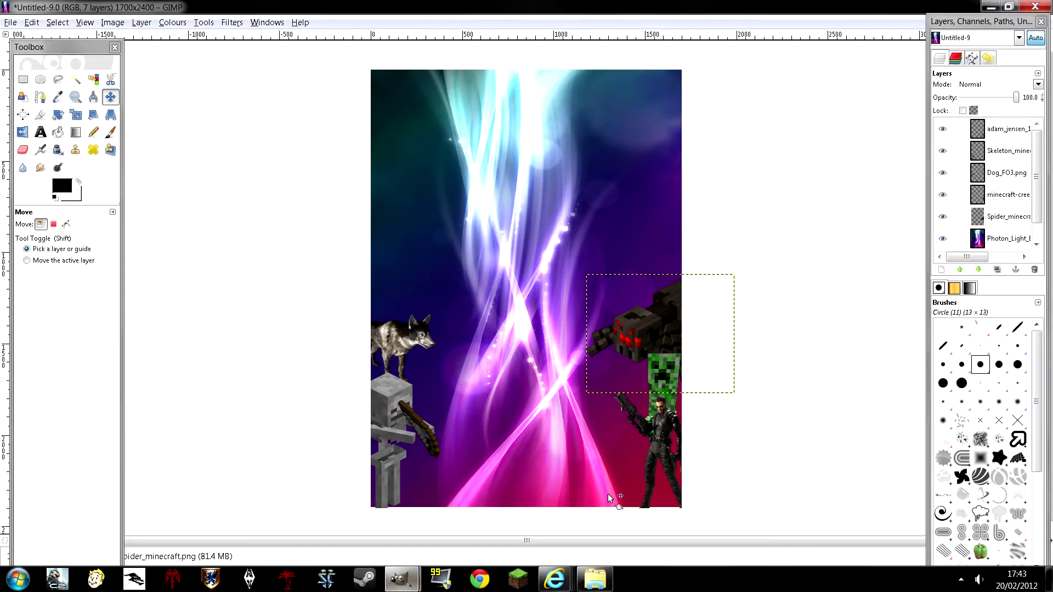
click(40, 132)
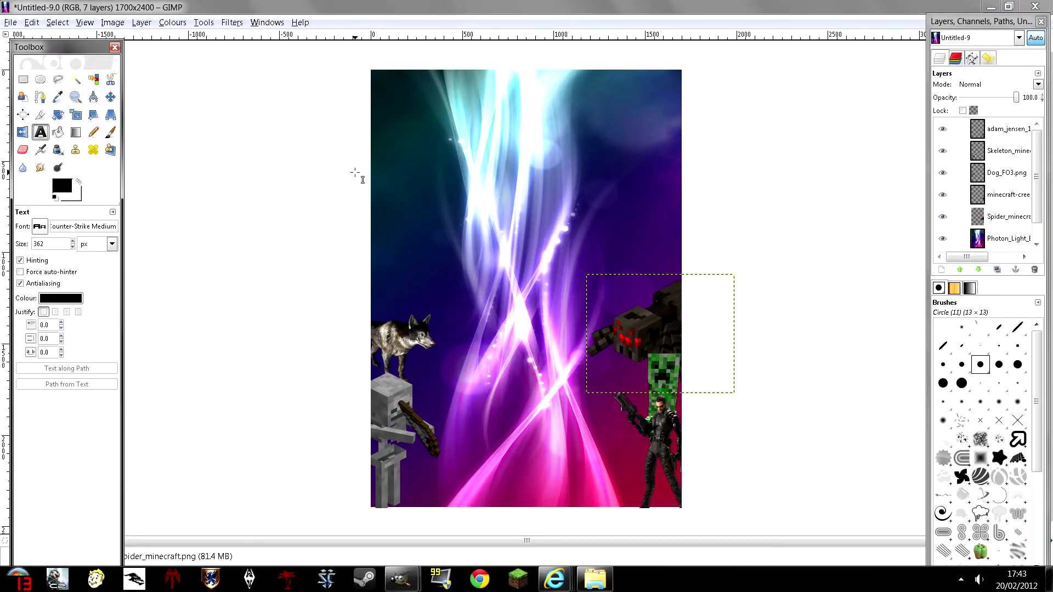
key(Tab)
drag(356, 172, 817, 234)
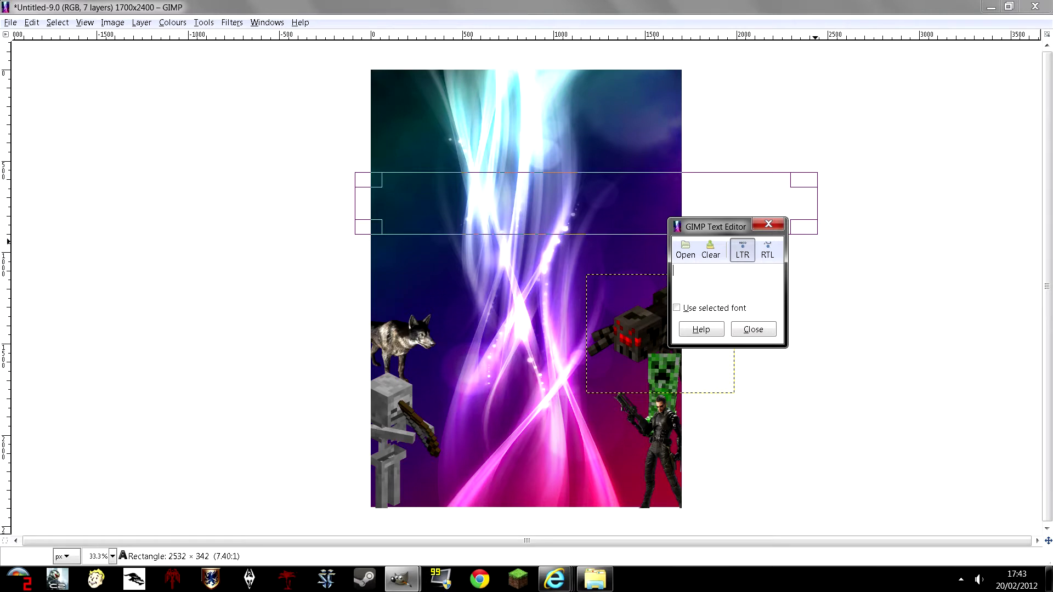
text(Gaming)
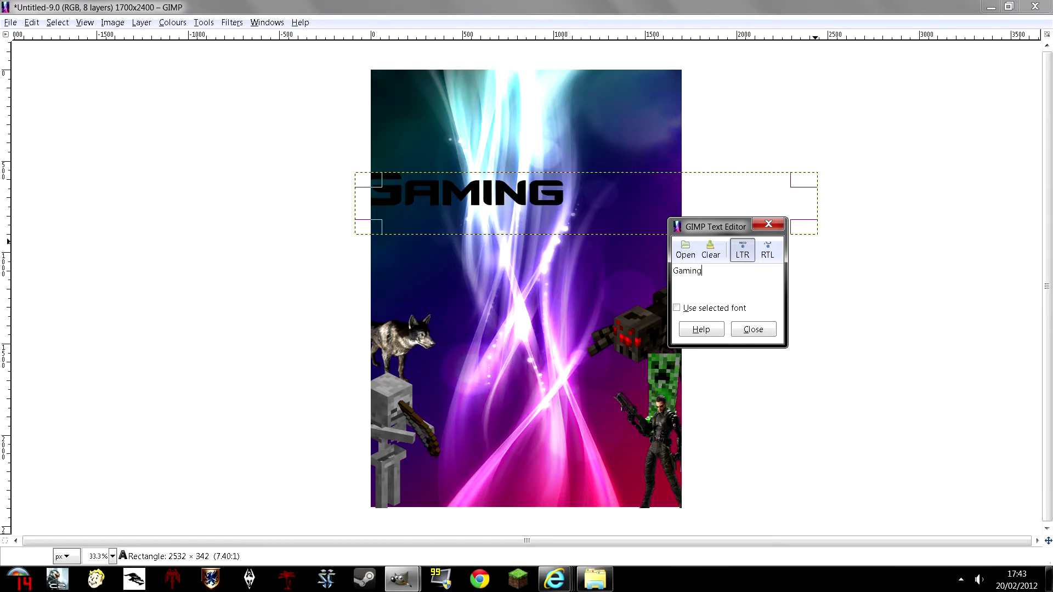
click(750, 331)
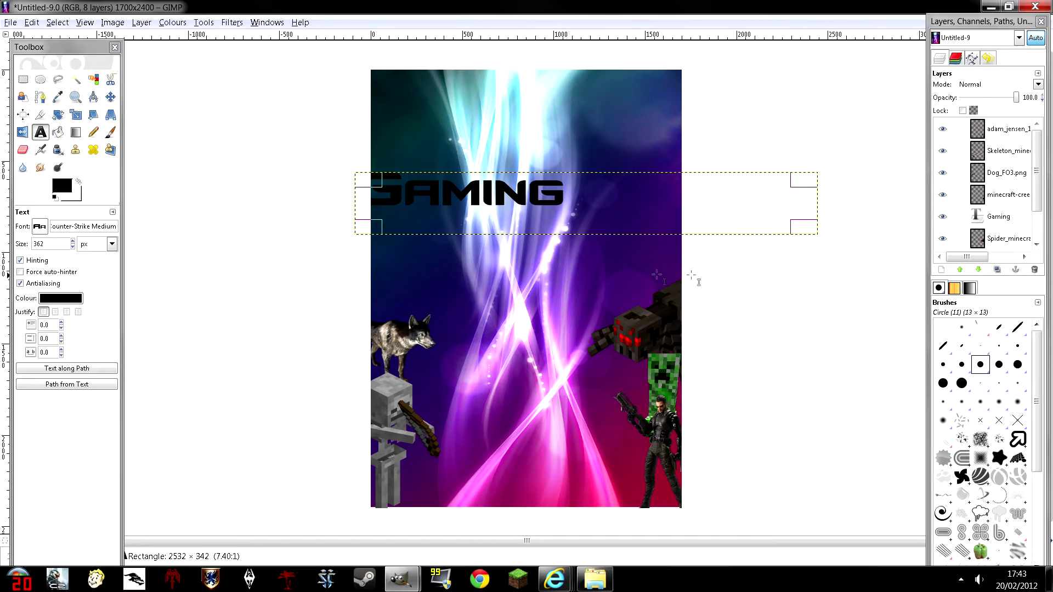
- Make the Gaming text white and nudge it slightly right and down
click(68, 302)
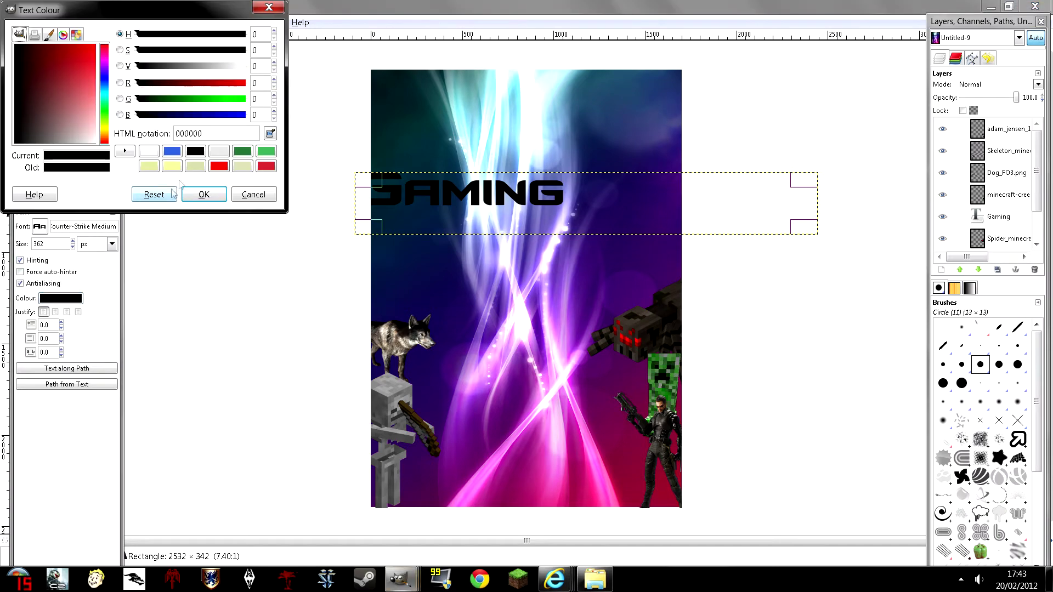
click(148, 152)
click(204, 194)
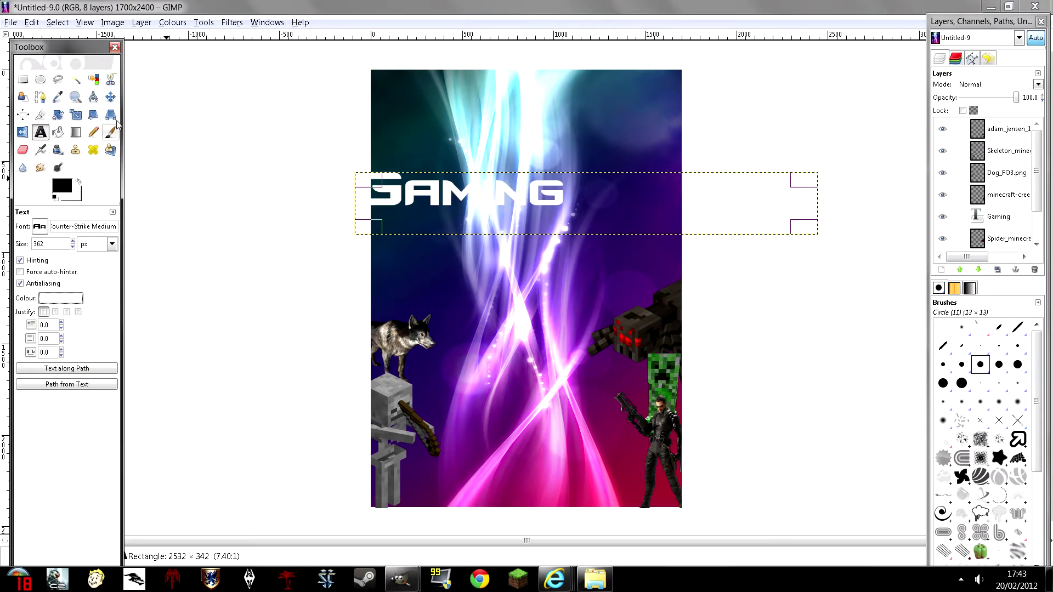
click(113, 97)
drag(449, 189, 464, 193)
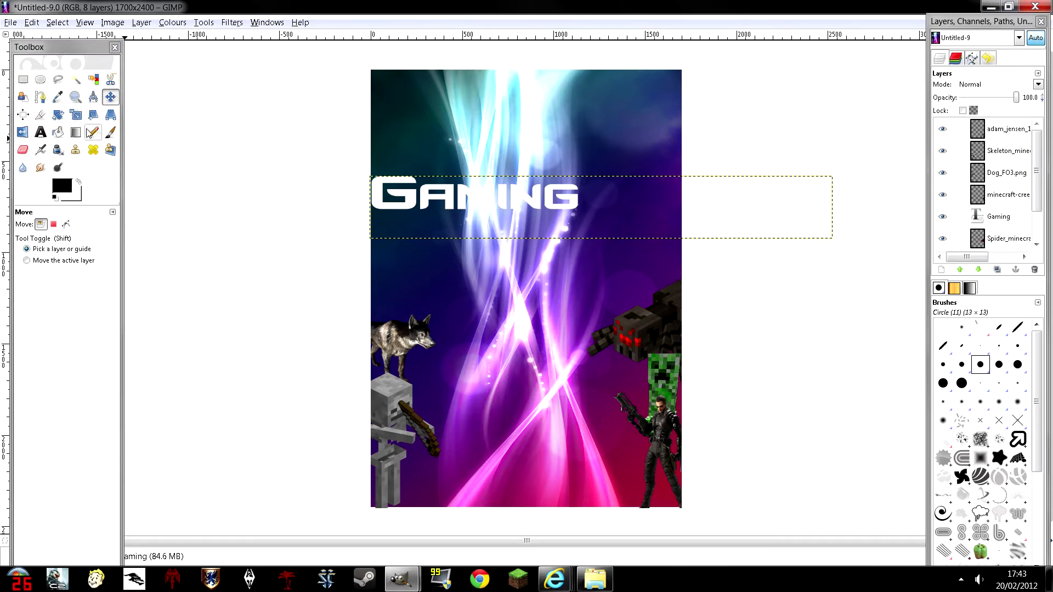
click(58, 116)
- Rotate the Gaming text layer 90 degrees and move it to the right side
click(499, 207)
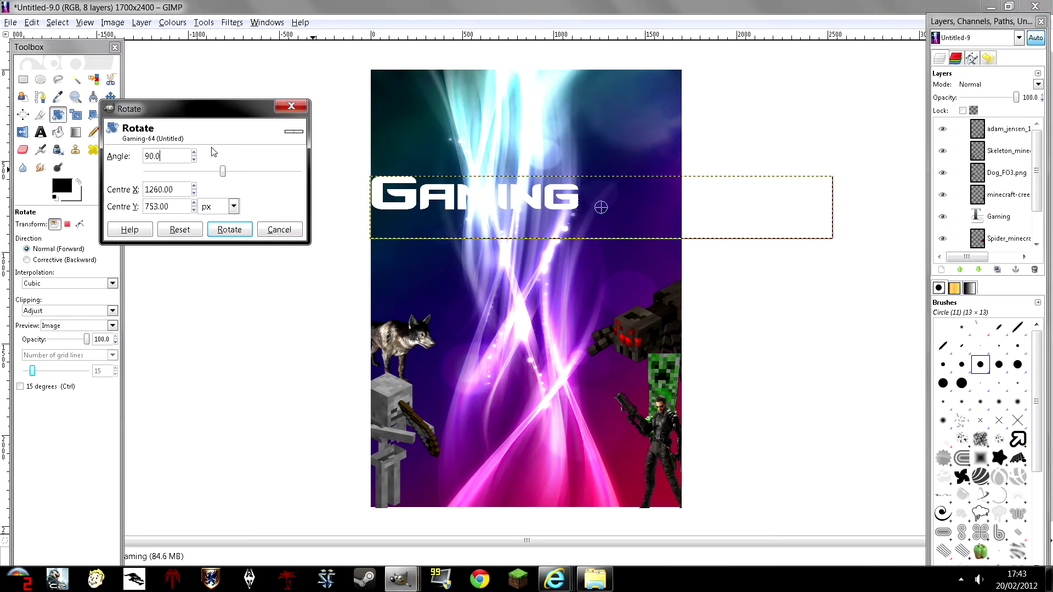
key(Return)
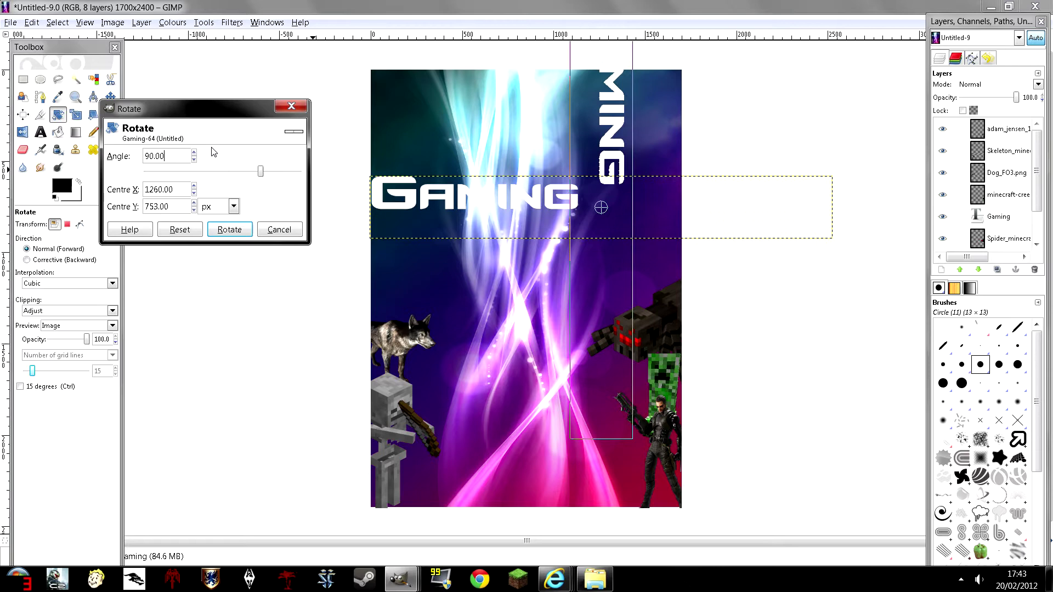
click(229, 230)
key(m)
drag(619, 121, 641, 221)
- Flip the Gaming text a further 180 degrees and move it to the left side
click(58, 115)
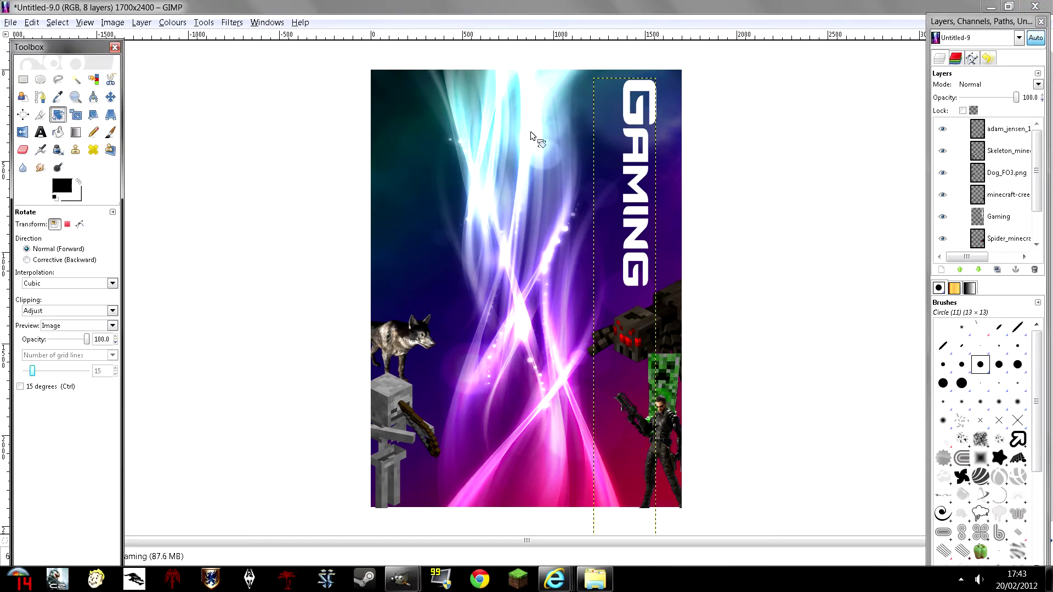
click(634, 168)
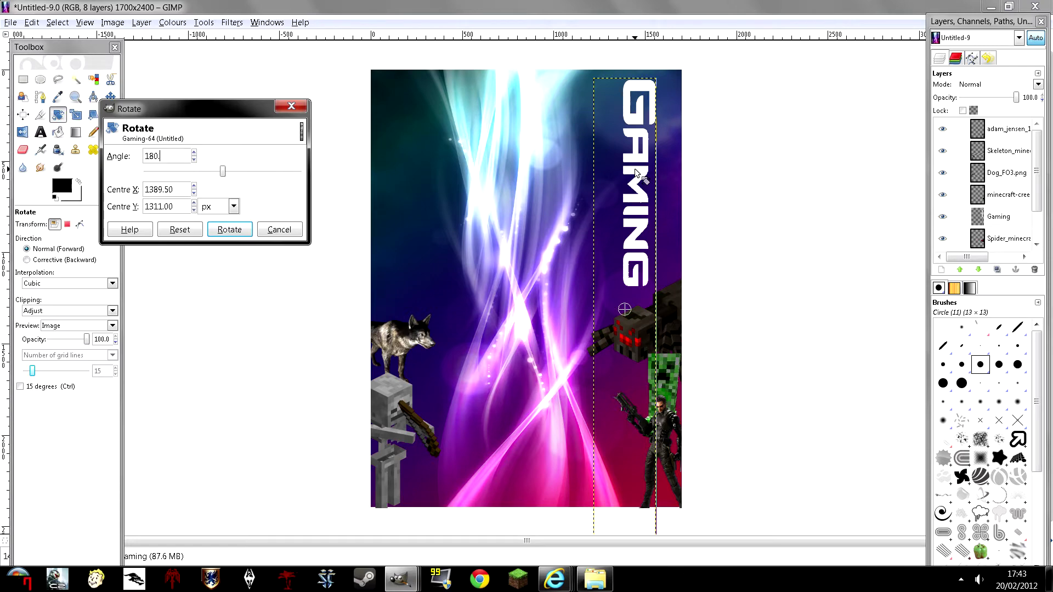
key(Tab)
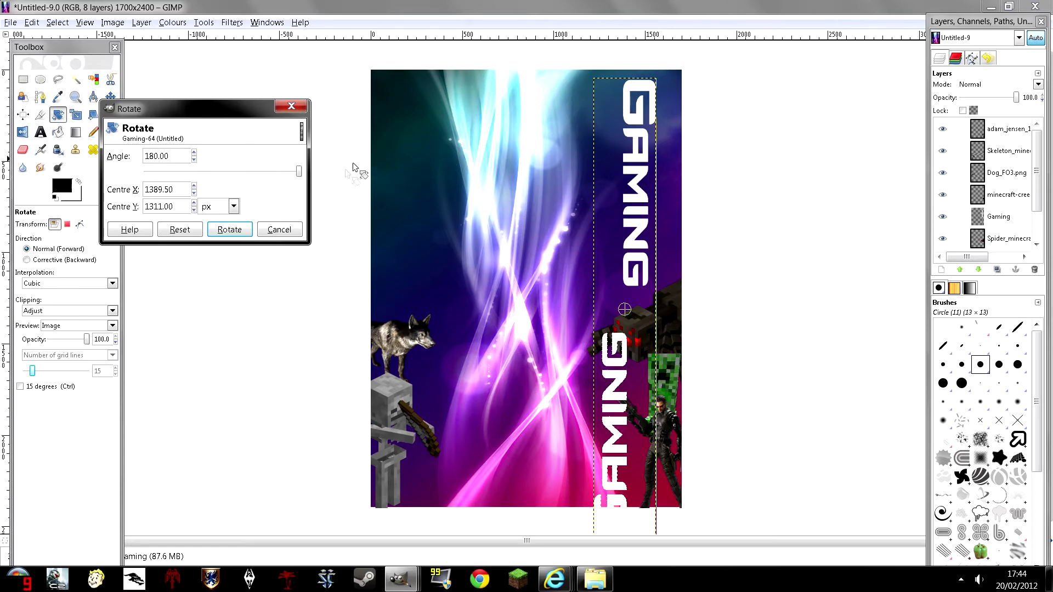
click(229, 229)
key(m)
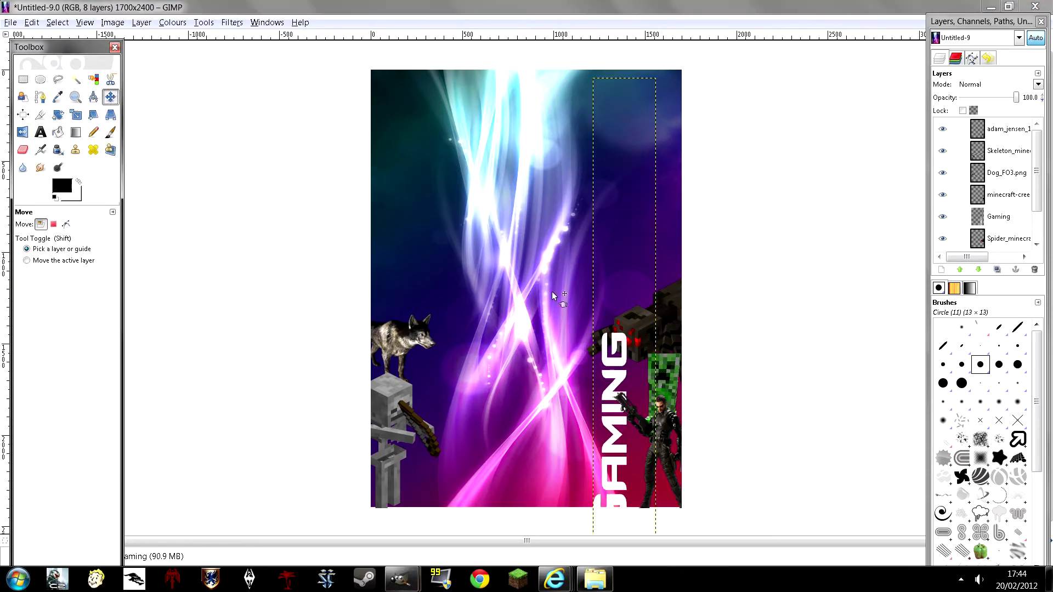
drag(612, 403, 426, 328)
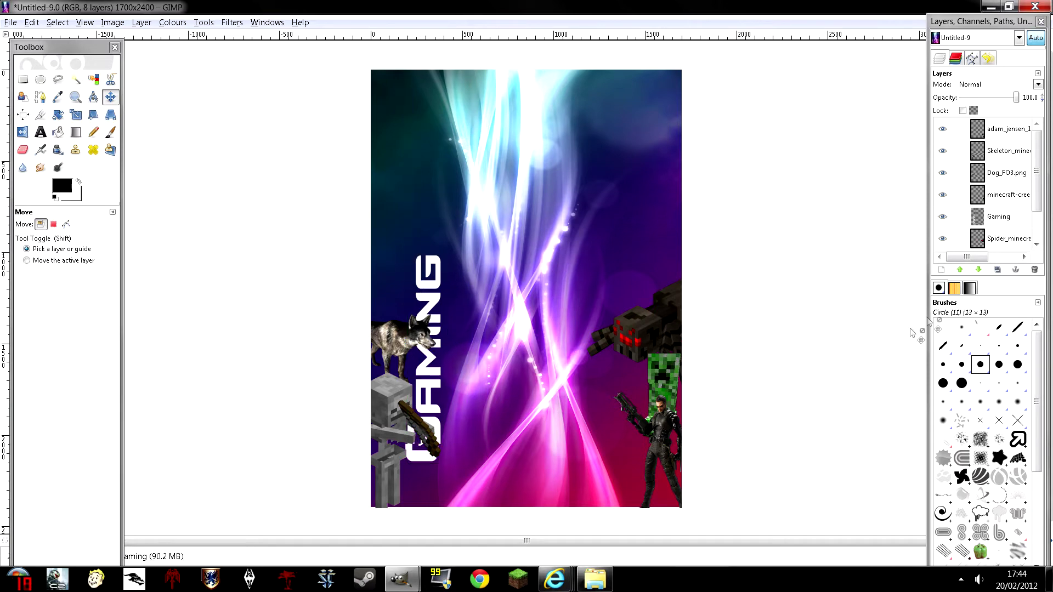
- Raise the Gaming layer to the top of the stack and move it up toward the top-left
click(980, 271)
click(980, 271)
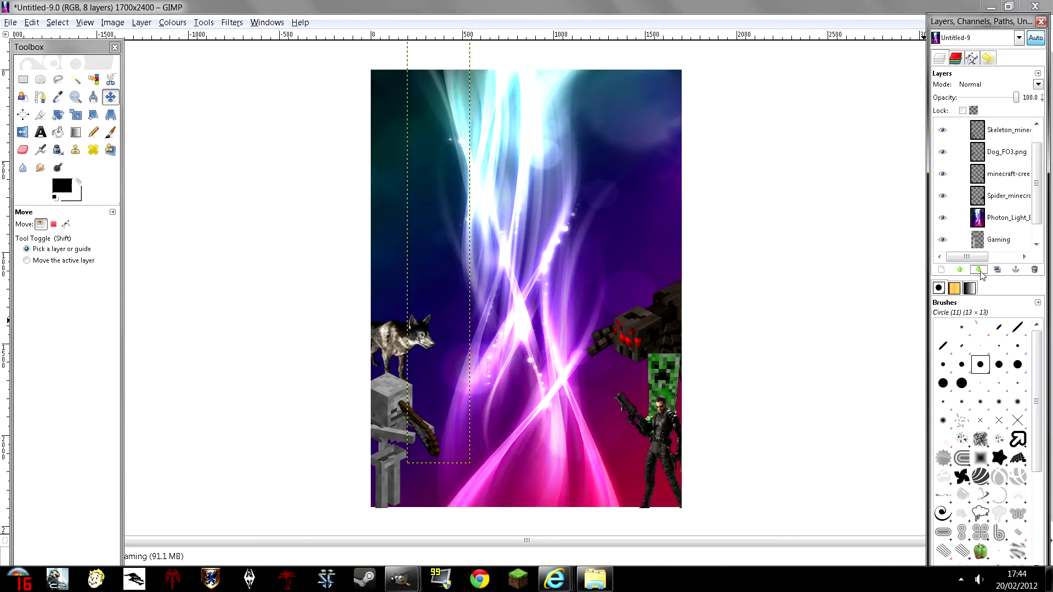
click(961, 270)
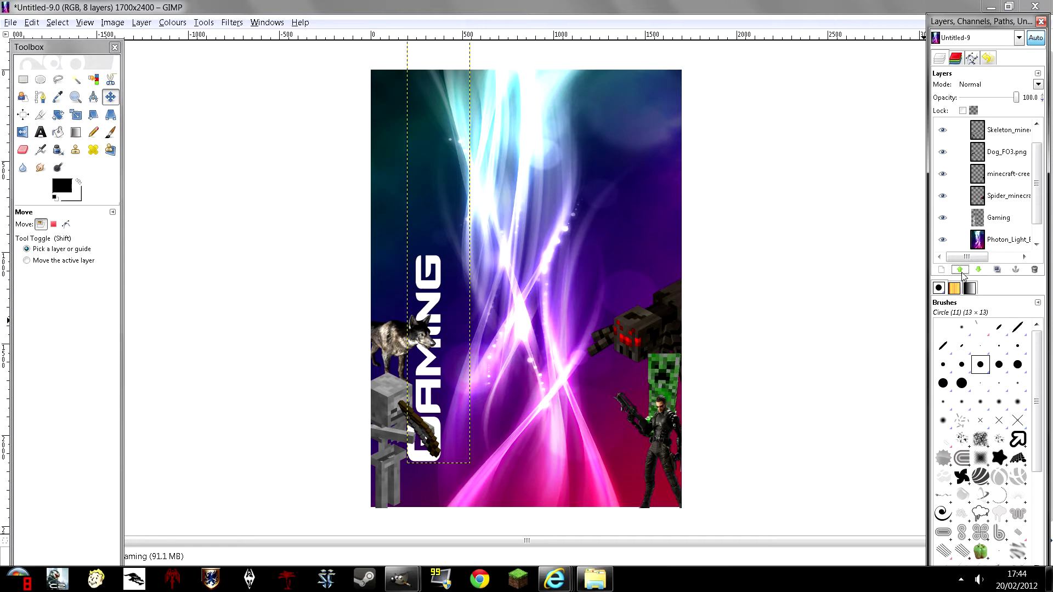
click(961, 271)
click(961, 271)
click(960, 270)
click(960, 270)
click(961, 271)
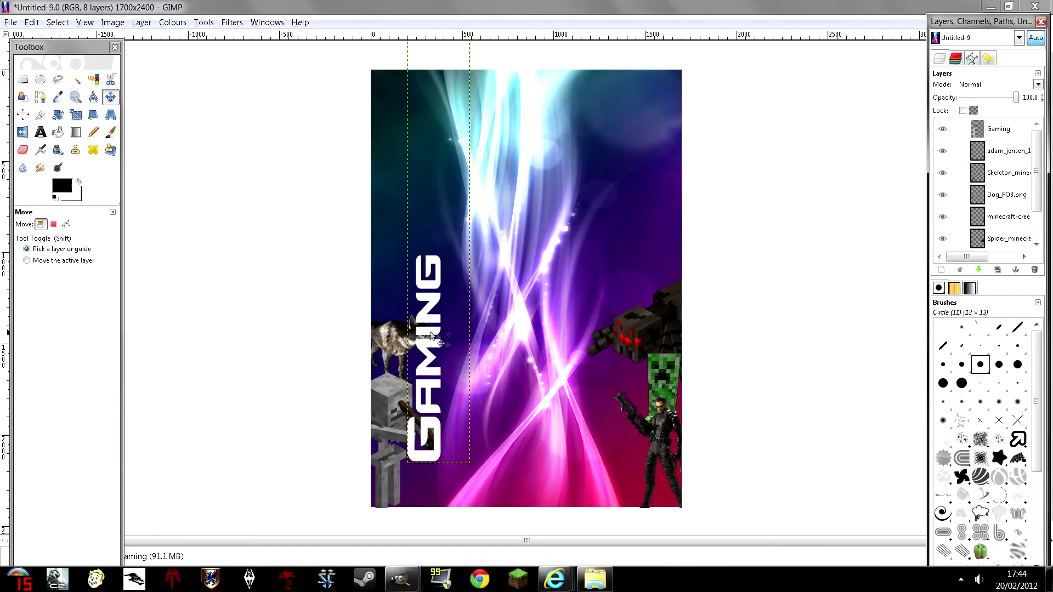
drag(428, 333, 429, 174)
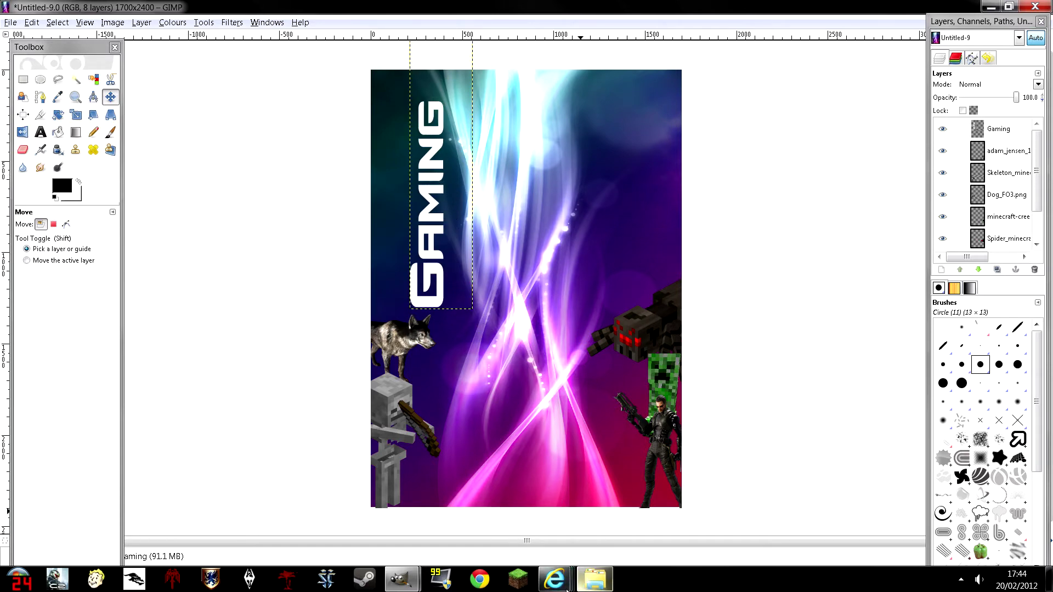
- Glance at the YouTube channel page, then return to the GIMP background
mouse_move(543, 582)
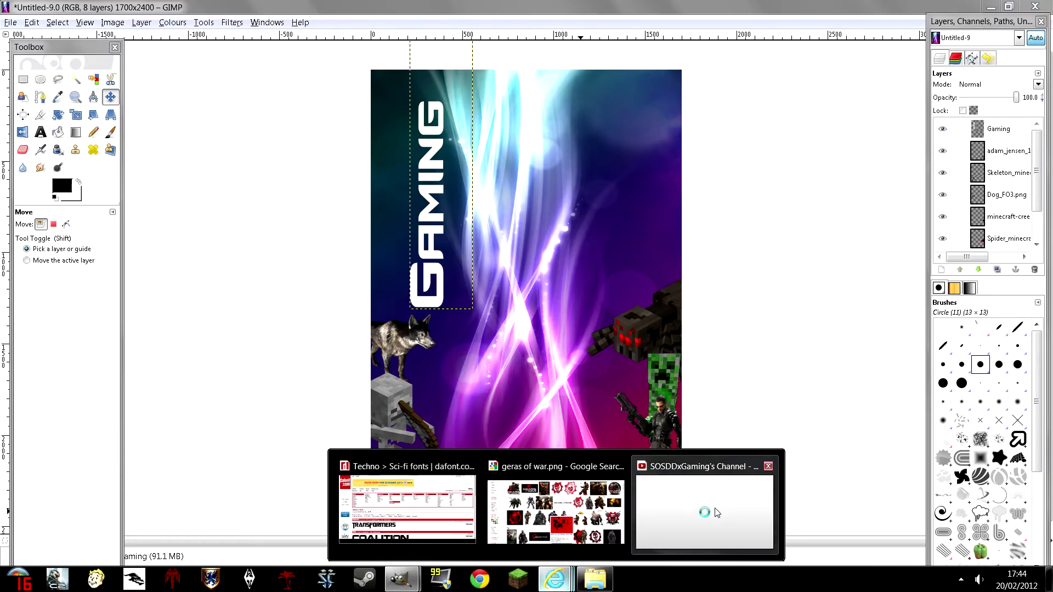
click(709, 508)
scroll(341, 391, up, 5)
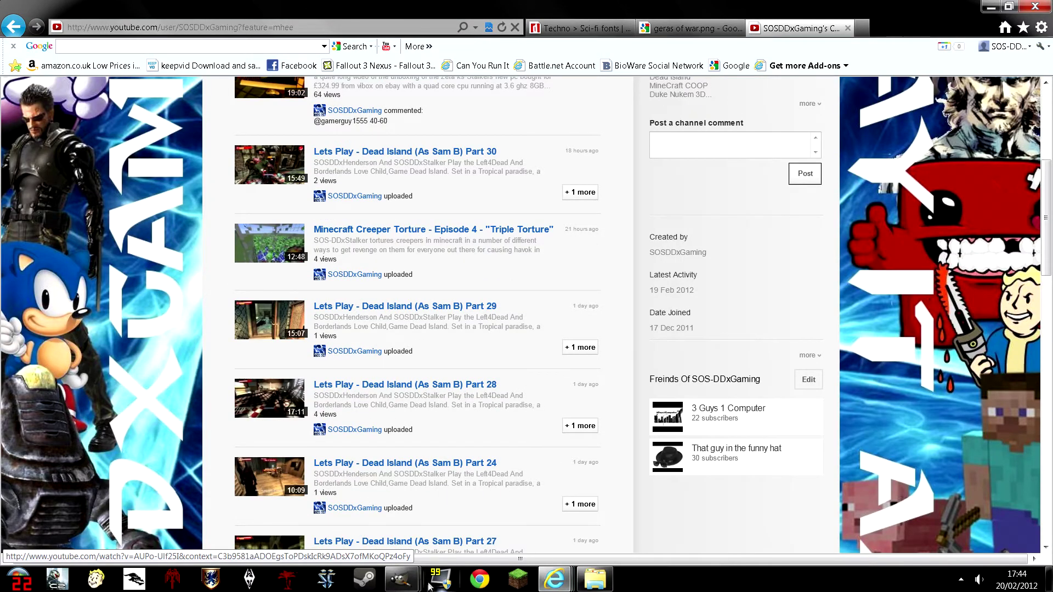
mouse_move(403, 581)
click(508, 515)
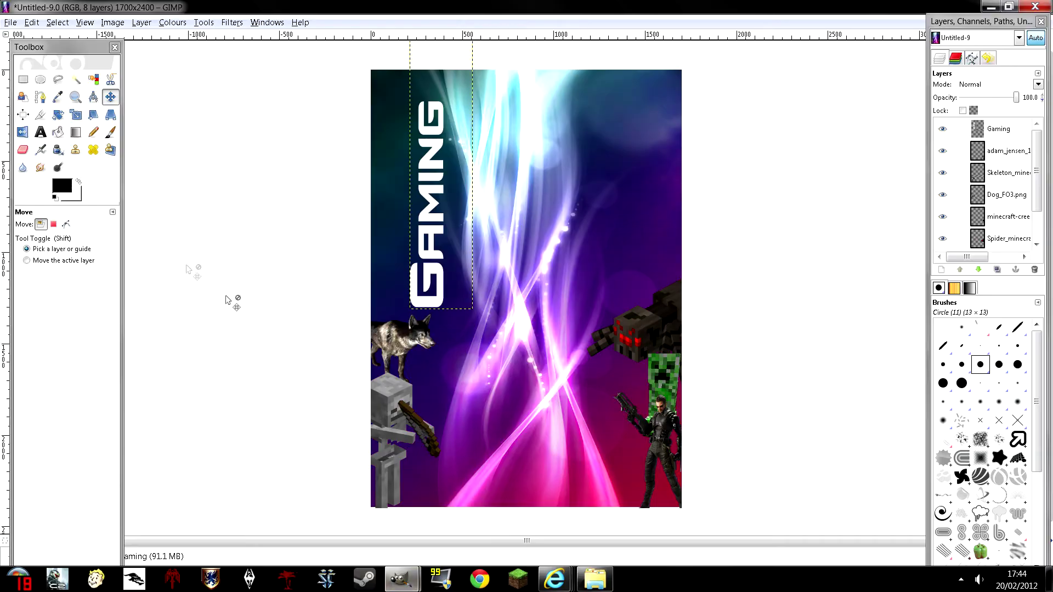
- Add the Bigdaddy image, scale it to 399×407, and place it on the spider at right
click(595, 580)
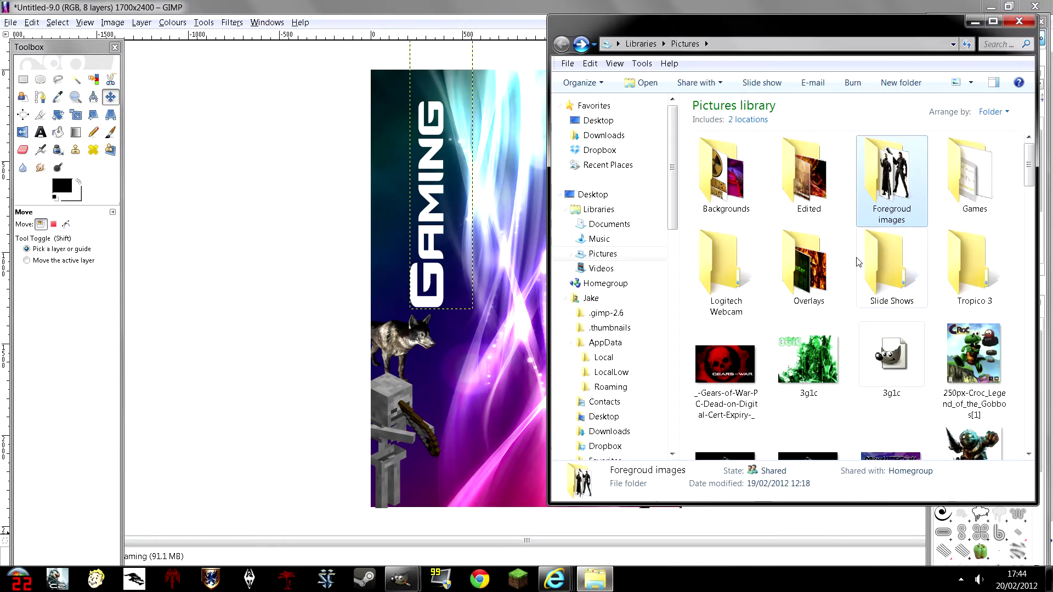
drag(1028, 174, 430, 297)
key(shift+t)
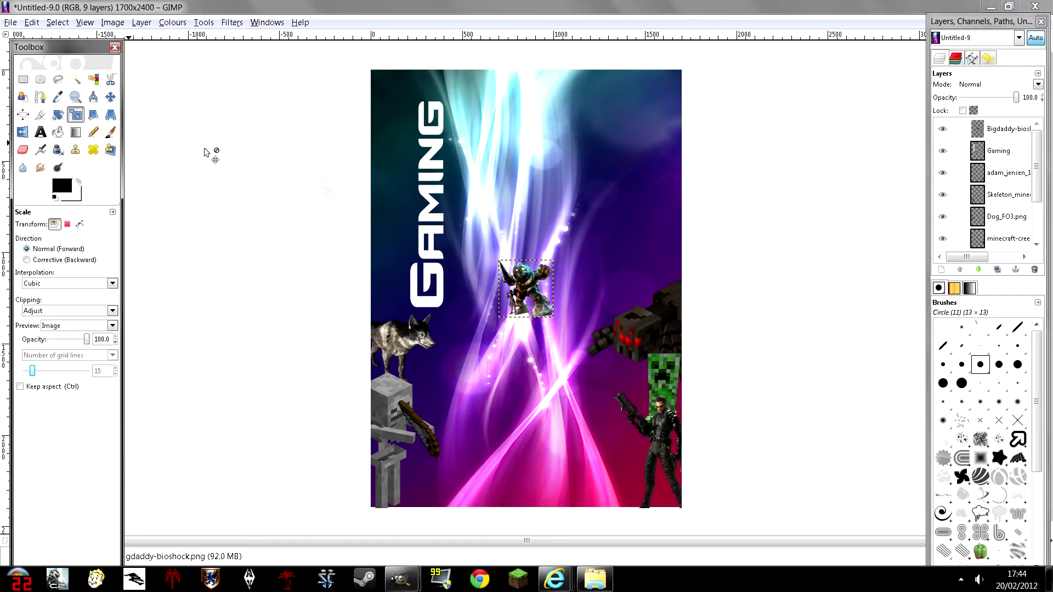
click(555, 263)
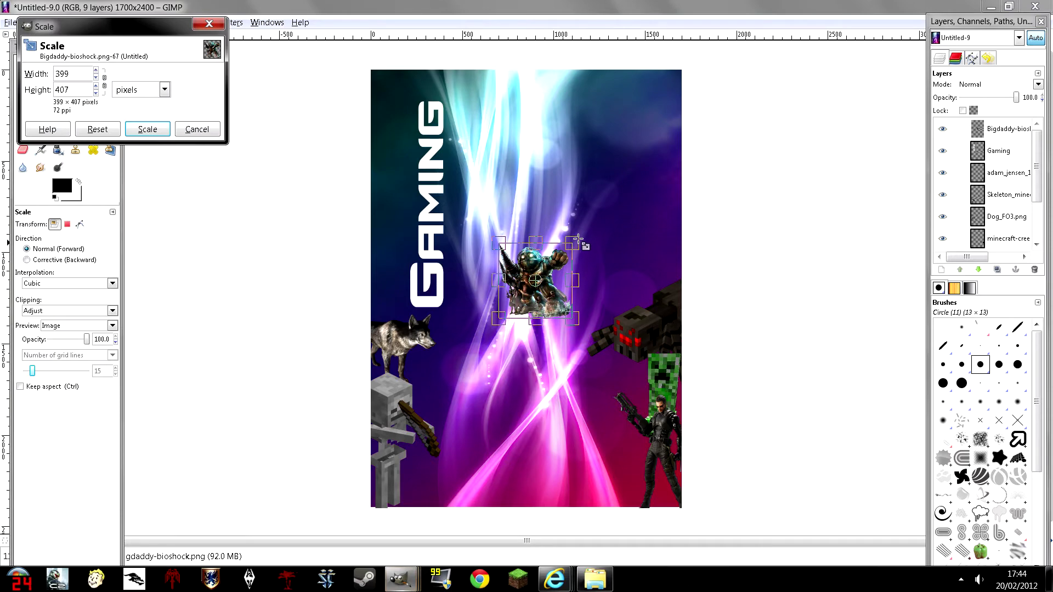
click(143, 130)
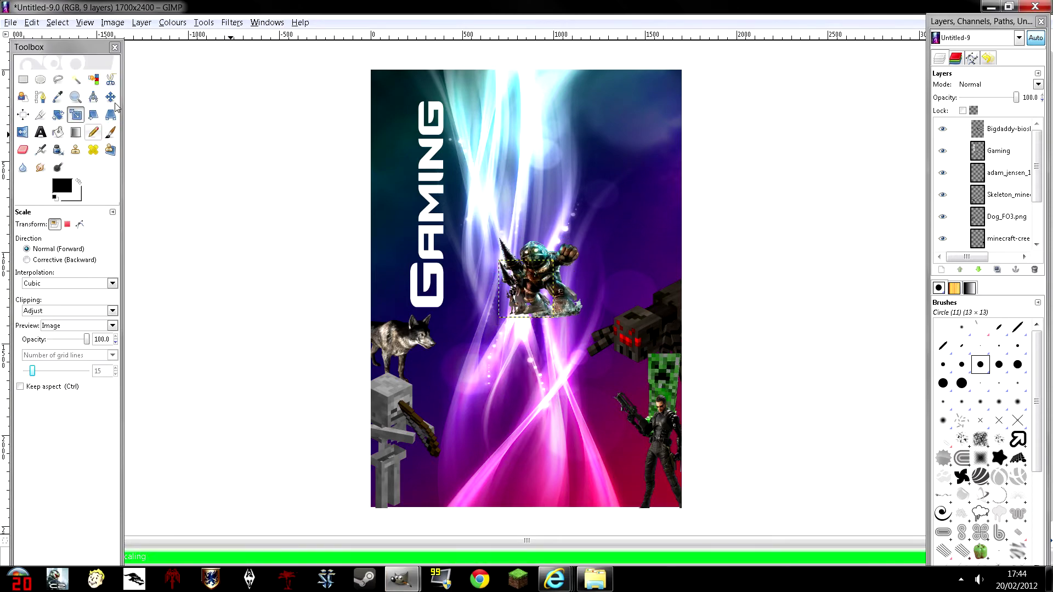
key(m)
drag(523, 290, 629, 286)
- Add ChrisJillrender at the left, lower it beneath the GAMING text and dog, and nudge GAMING down
click(594, 580)
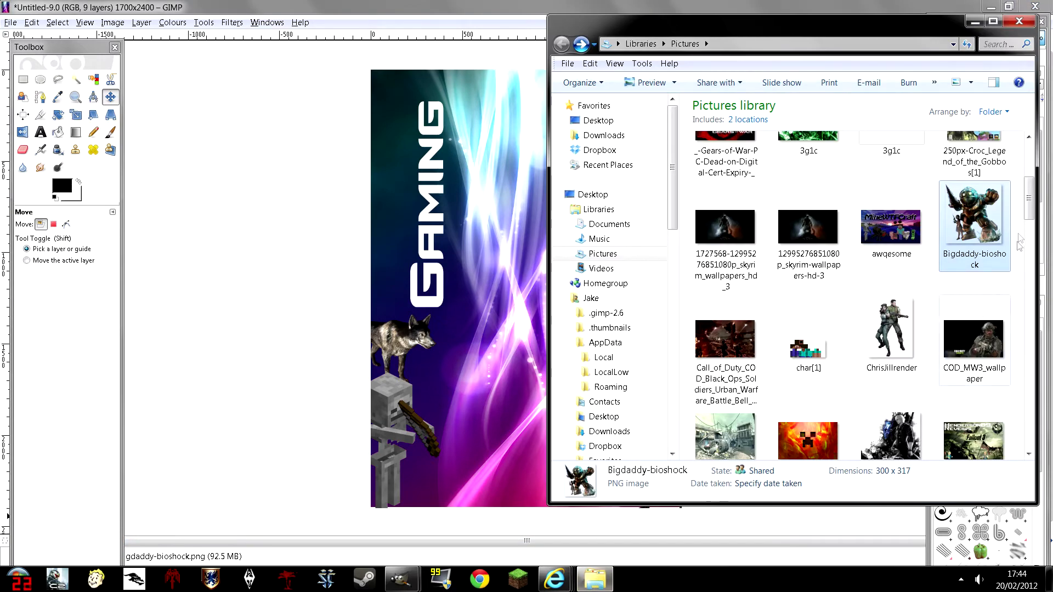
scroll(897, 255, down, 2)
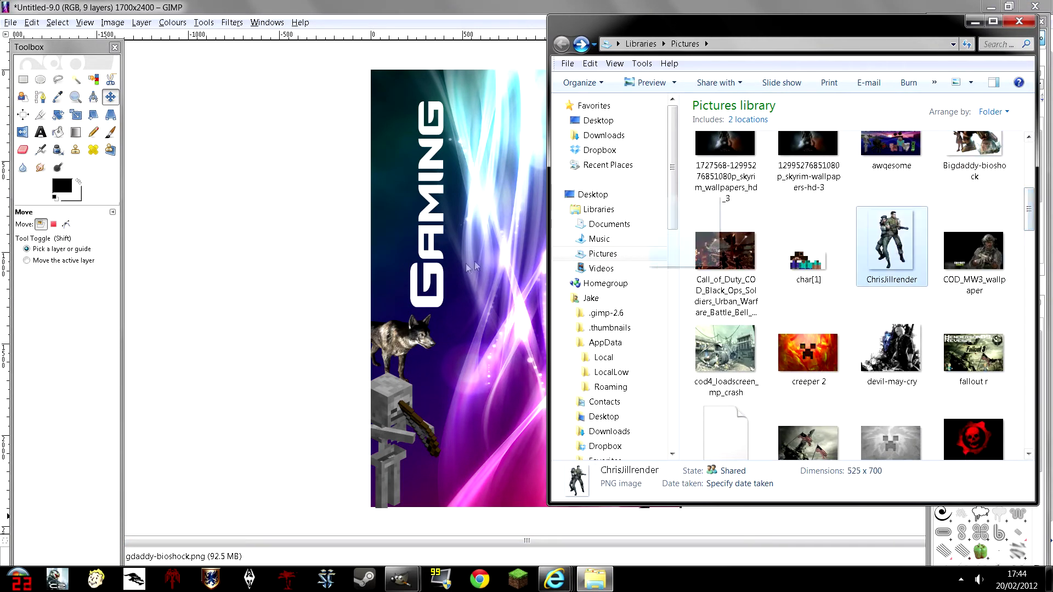
drag(475, 264, 381, 270)
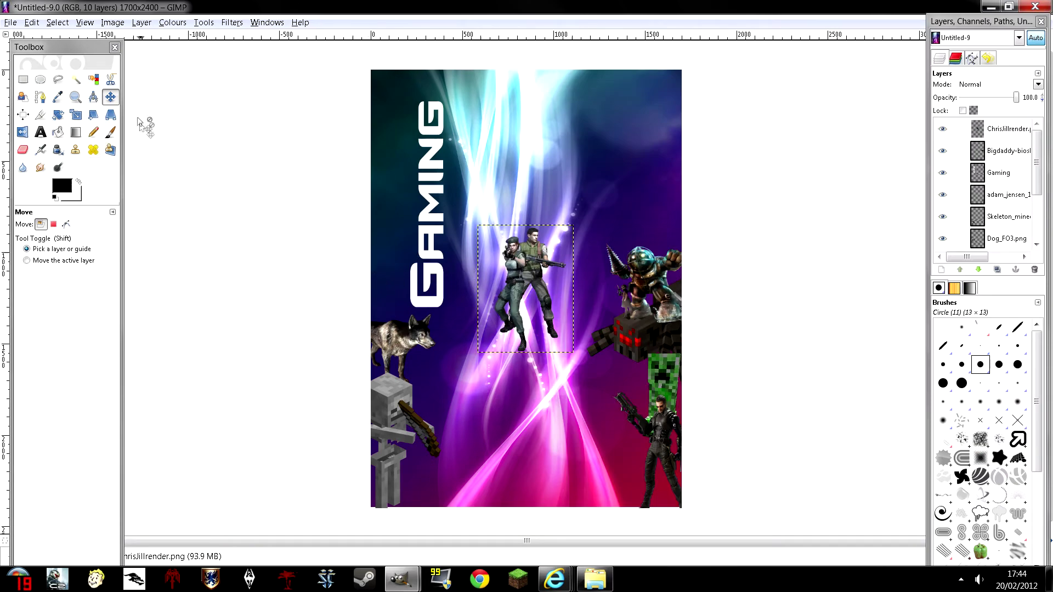
drag(525, 271, 399, 274)
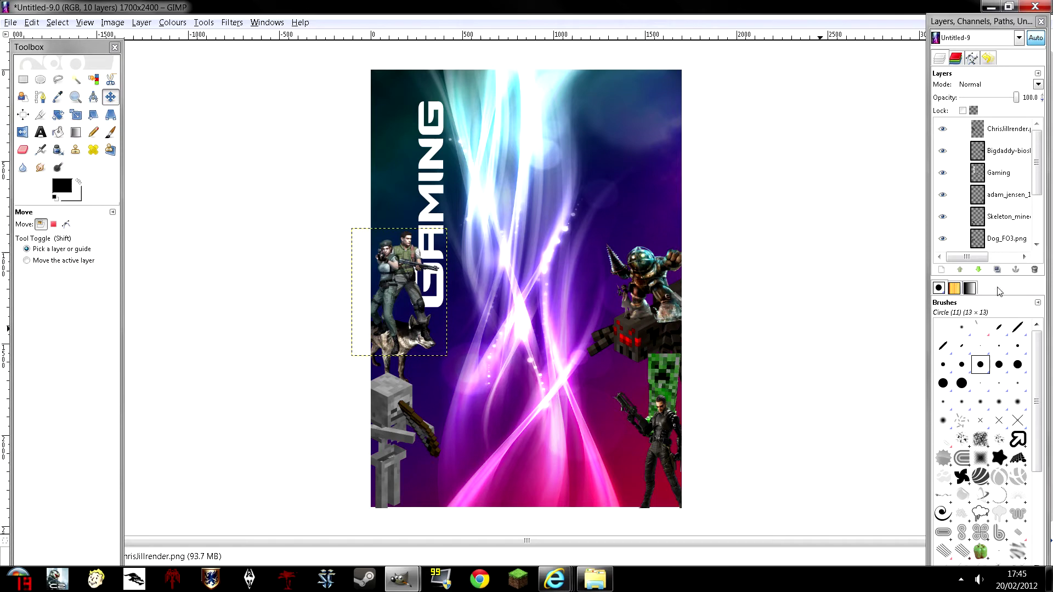
click(979, 270)
click(979, 270)
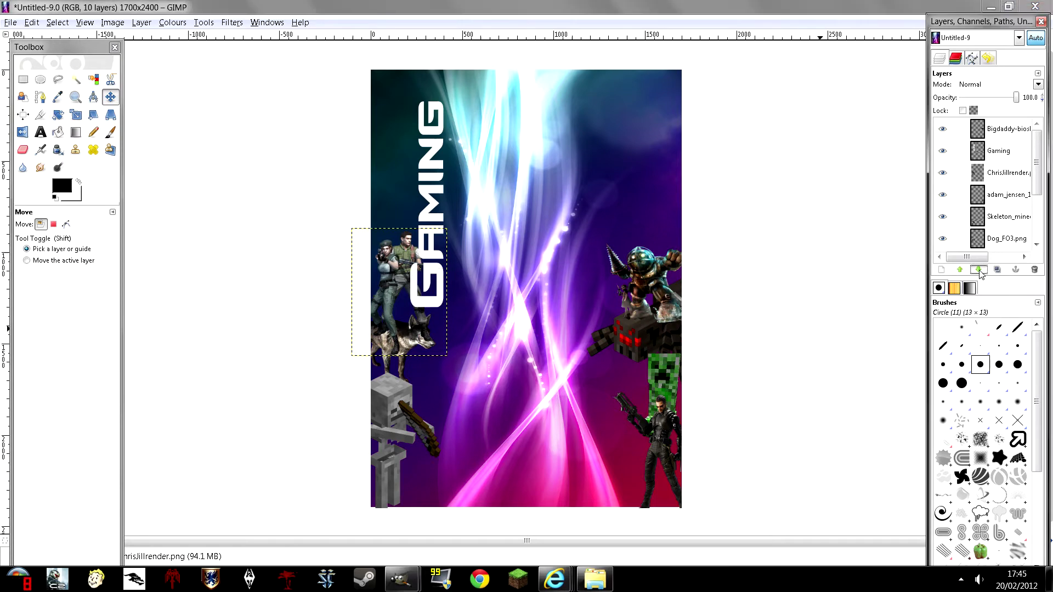
click(979, 270)
click(980, 270)
click(980, 270)
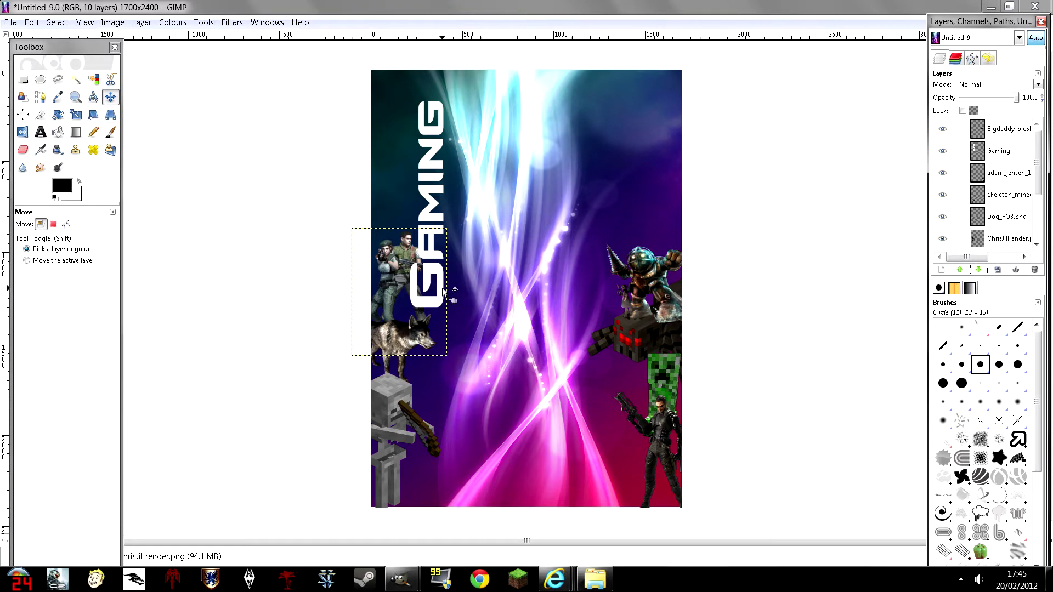
drag(443, 289, 439, 299)
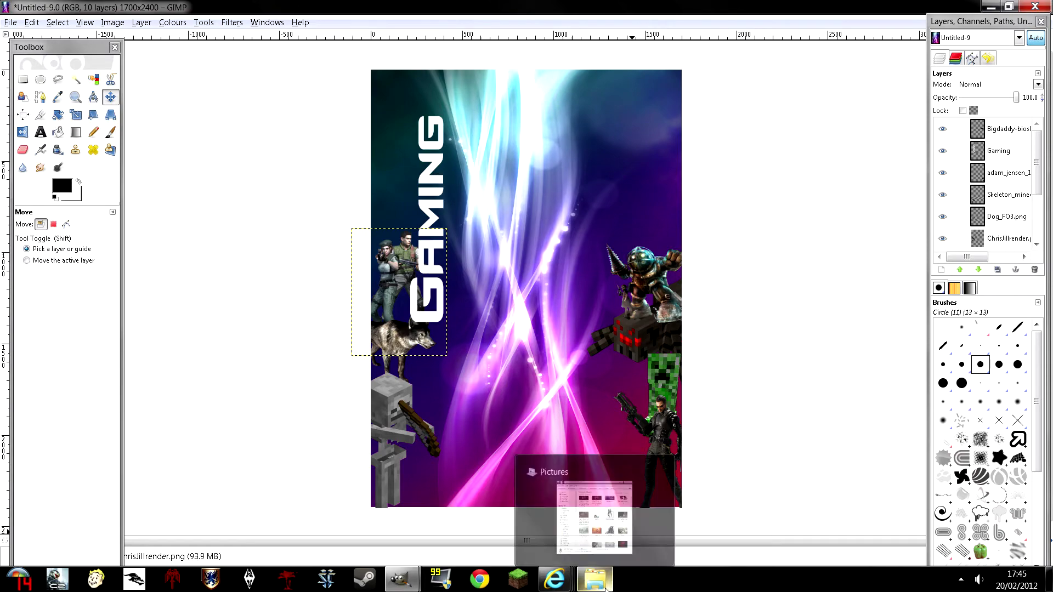
- Add the O_bg soldier image as a new layer at the poster's right edge
click(623, 516)
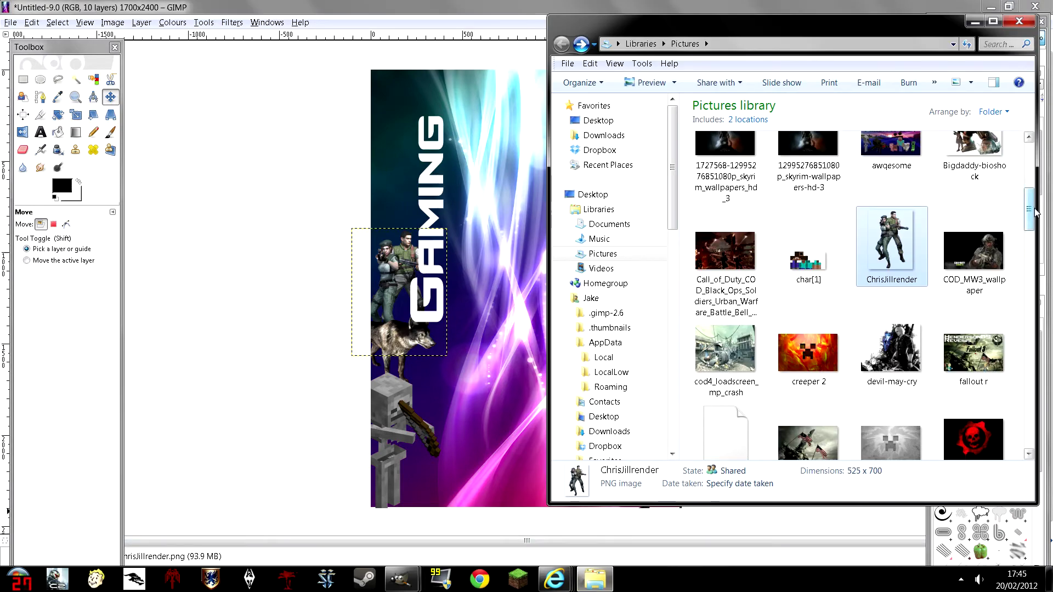
drag(1029, 214, 1006, 347)
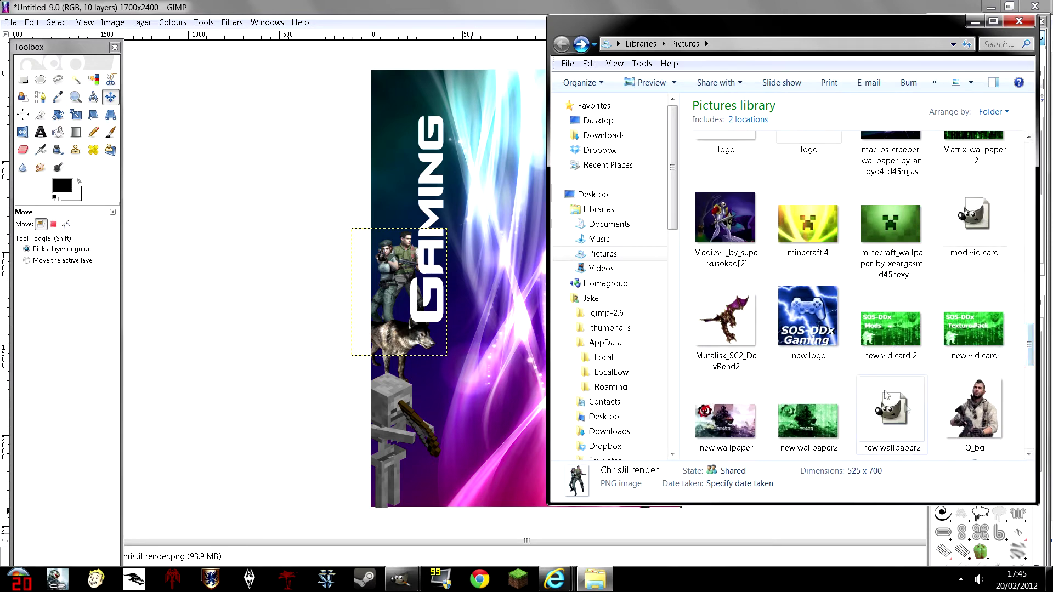
click(974, 423)
drag(974, 422, 471, 323)
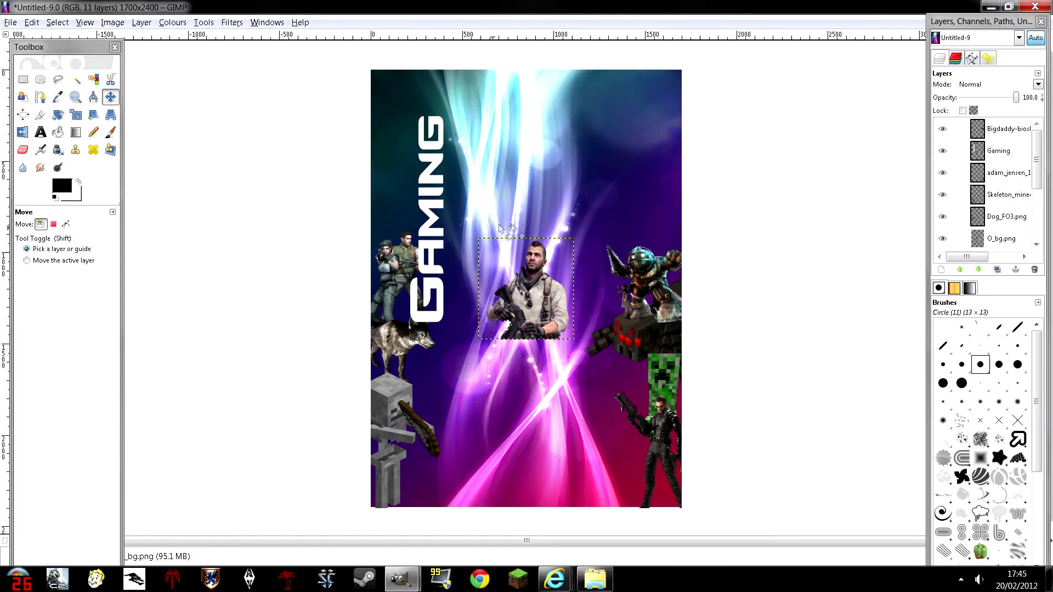
drag(545, 303, 667, 254)
- Zoom in and soften the top edge of the soldier's hair with Blur/Sharpen
scroll(667, 200, up, 3)
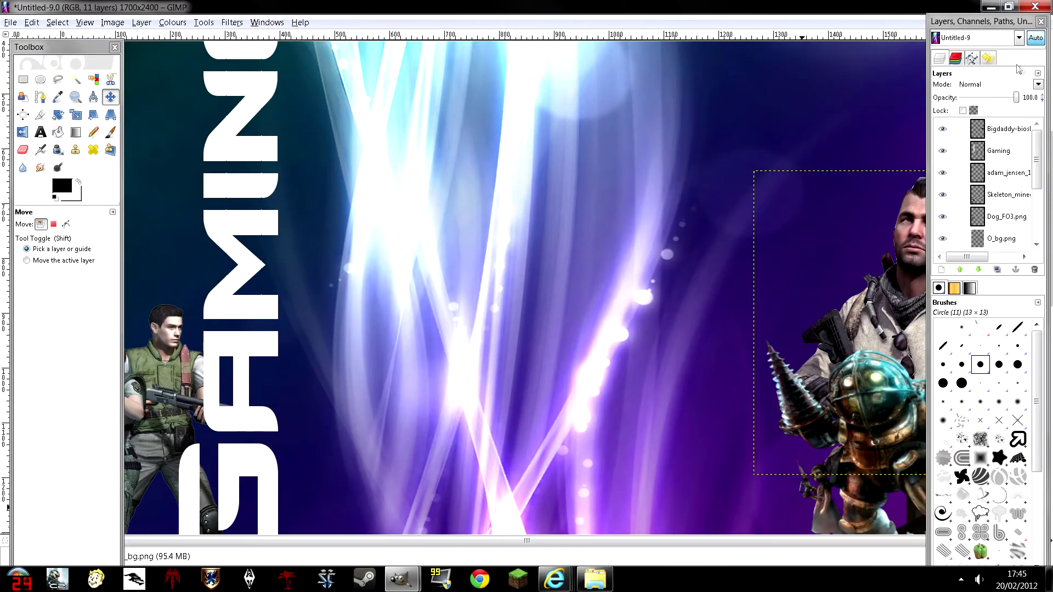
drag(996, 22, 607, 9)
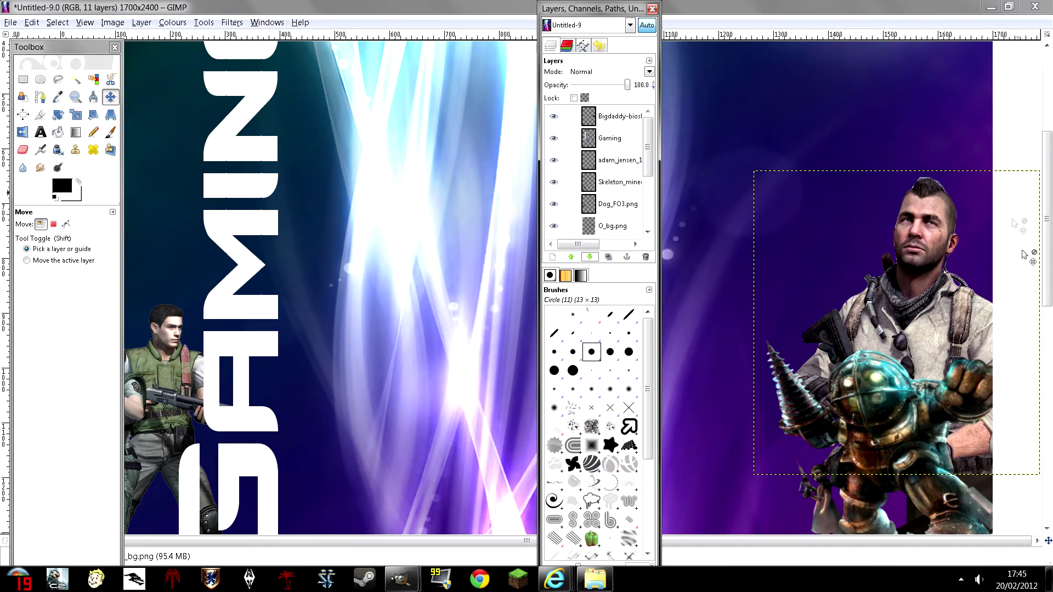
scroll(1002, 173, up, 3)
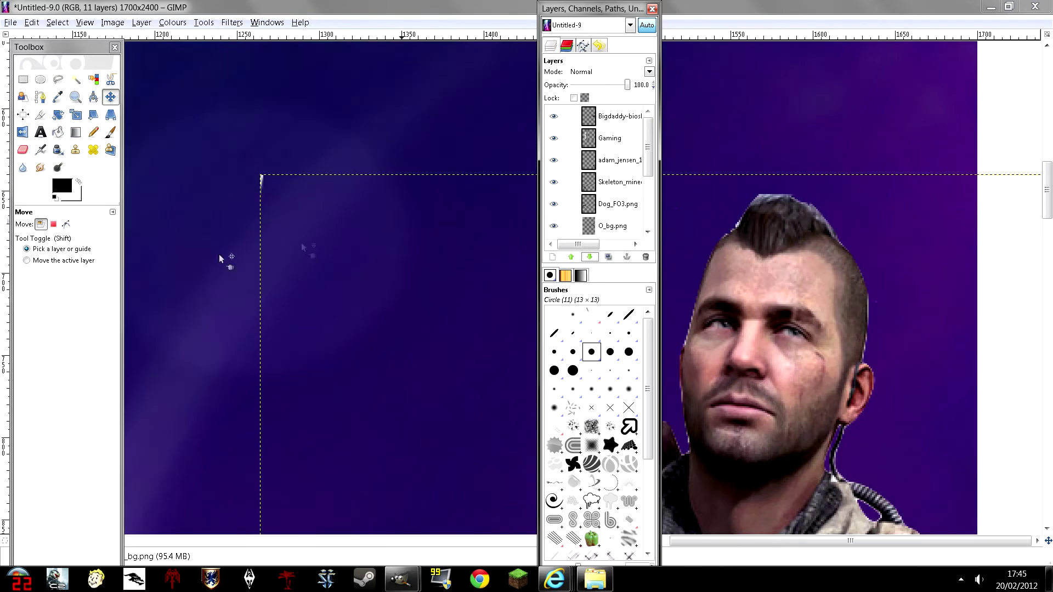
click(23, 168)
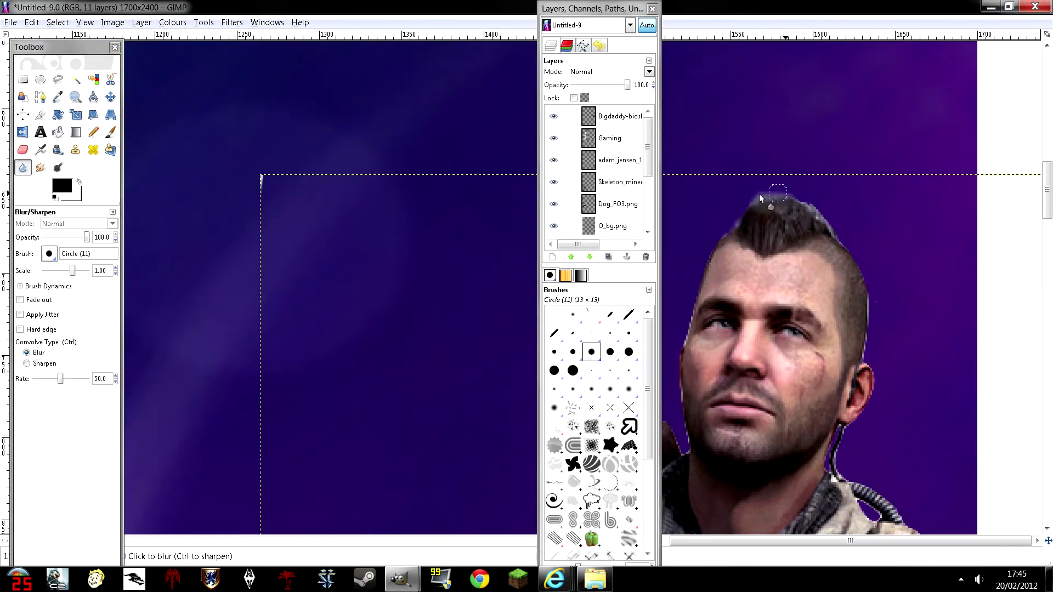
drag(746, 200, 824, 221)
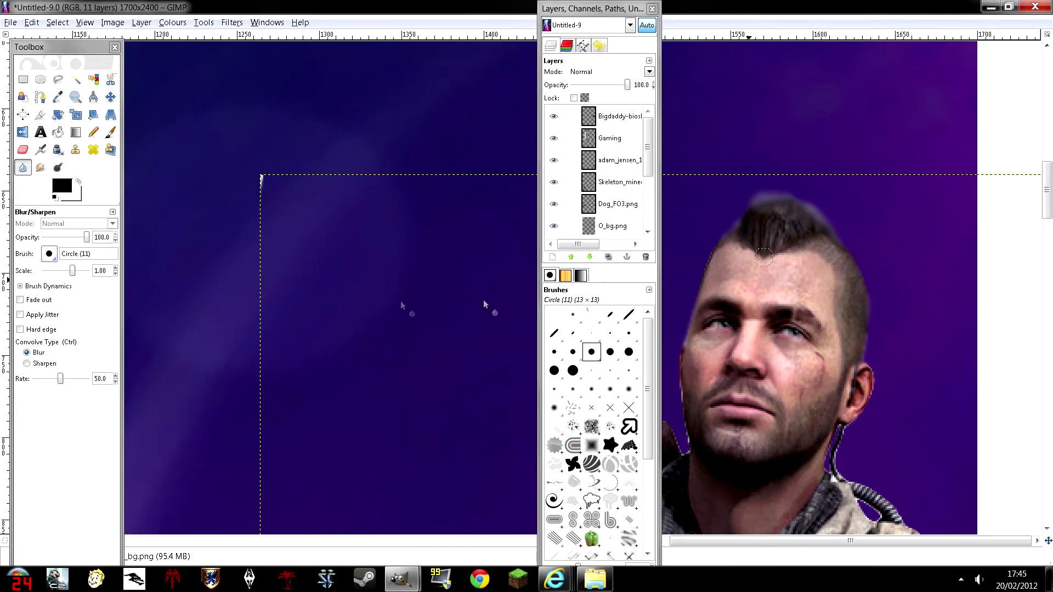
scroll(351, 305, down, 2)
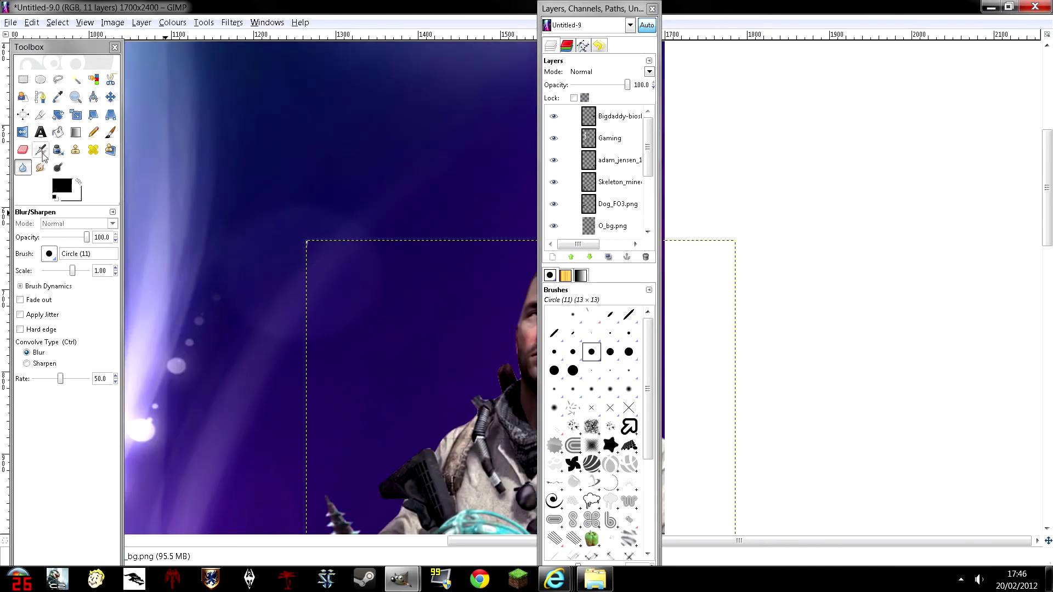
click(23, 149)
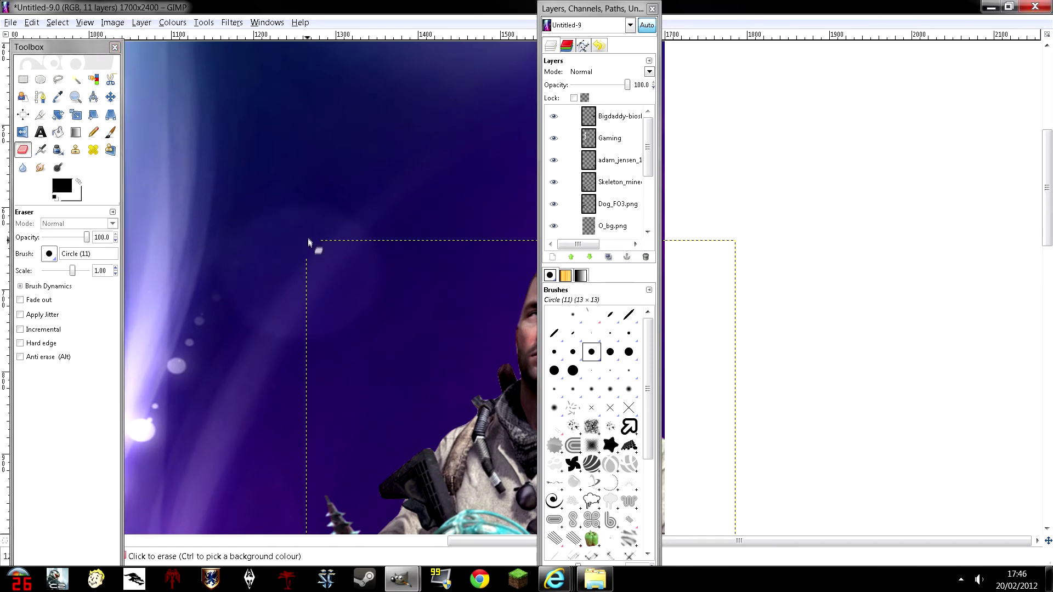
scroll(287, 261, down, 3)
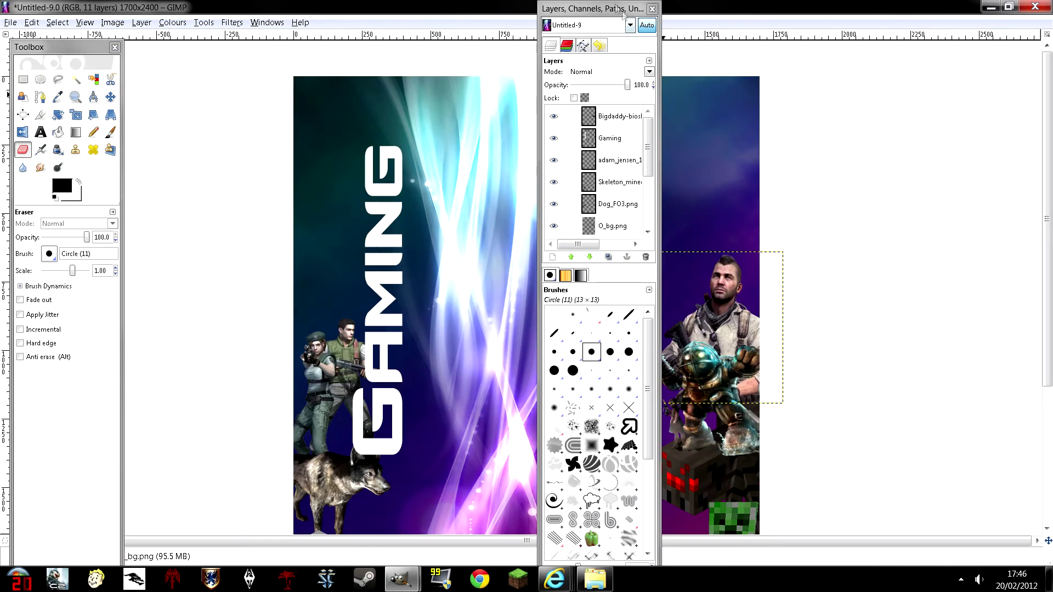
- Move the Layers panel back to the right edge of the GIMP window
drag(616, 9, 1034, 21)
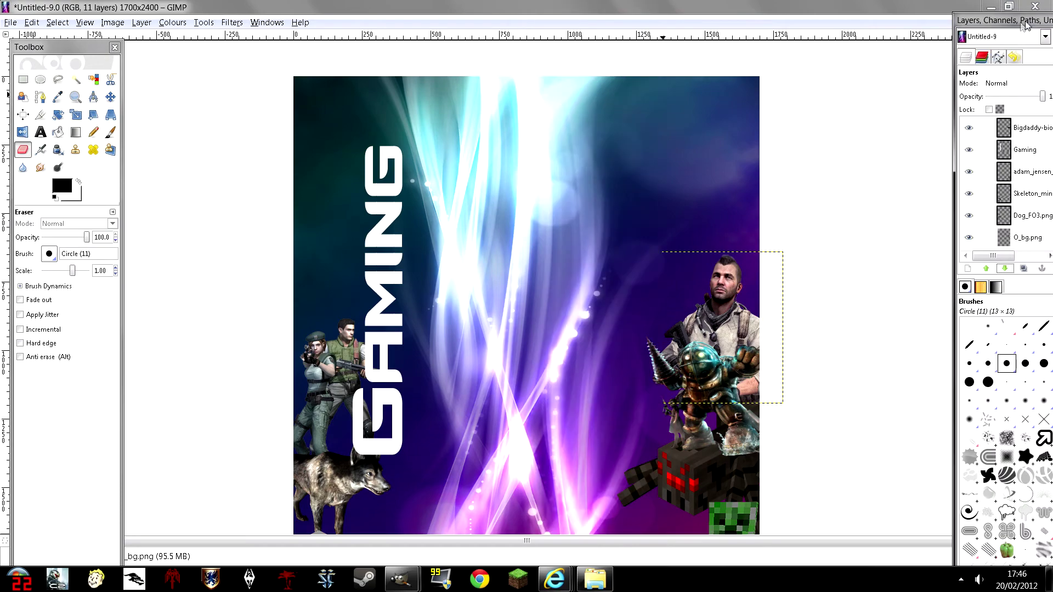
scroll(643, 313, down, 5)
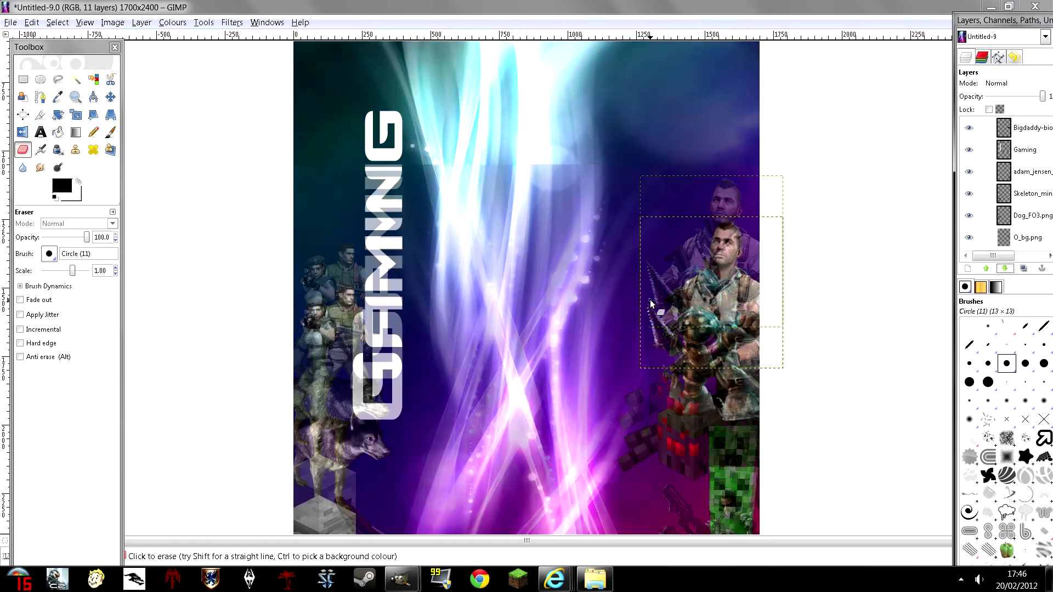
scroll(650, 300, up, 4)
scroll(651, 298, down, 5)
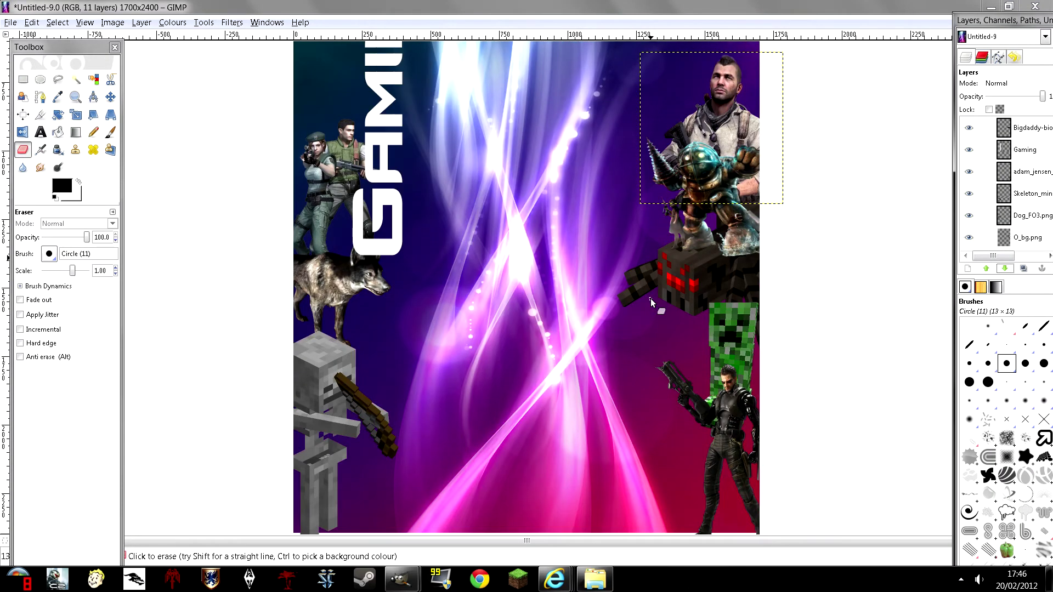
scroll(650, 298, up, 5)
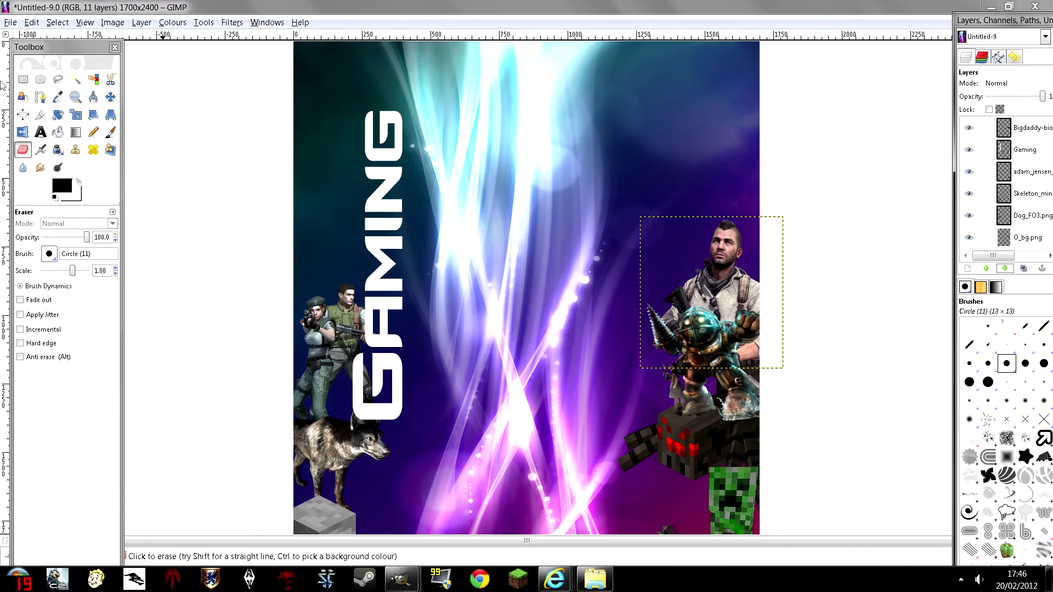
click(17, 20)
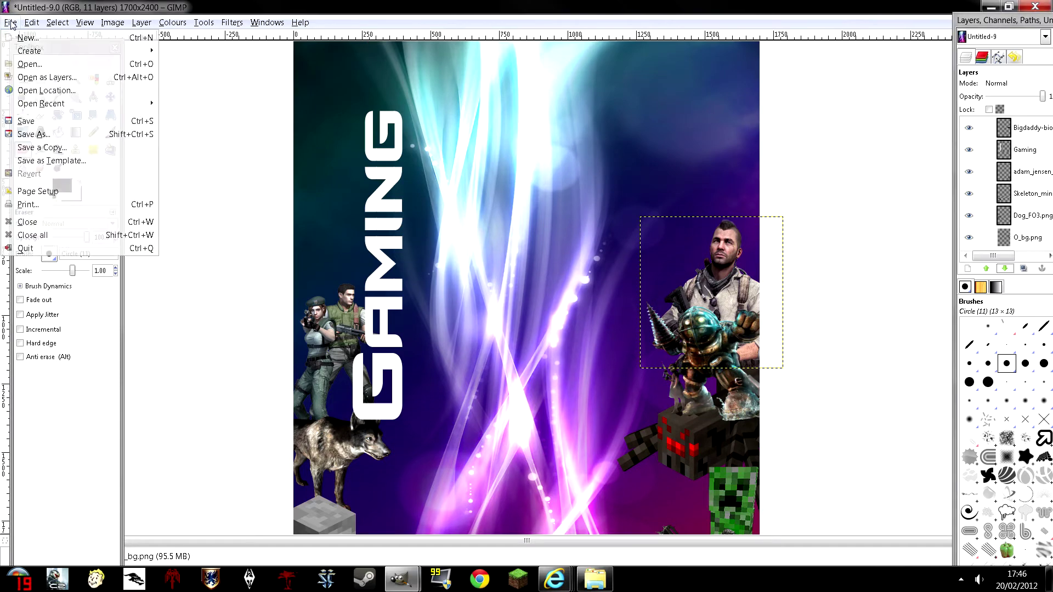
- Save the poster as 'test background.jpeg' in Pictures, exporting at JPEG quality 70
click(46, 136)
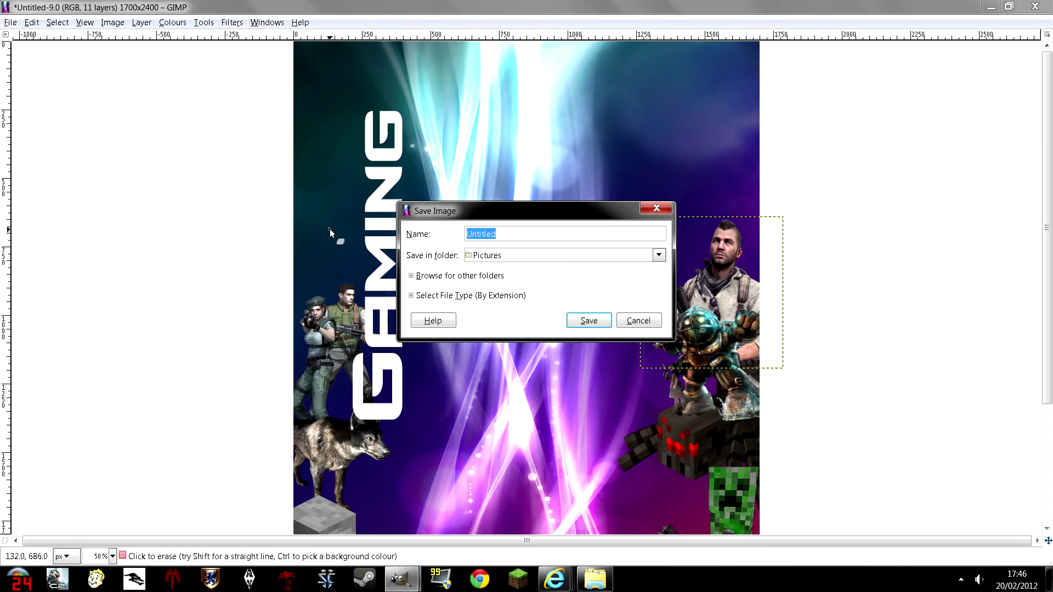
key(BackSpace)
text(test background.jpeg)
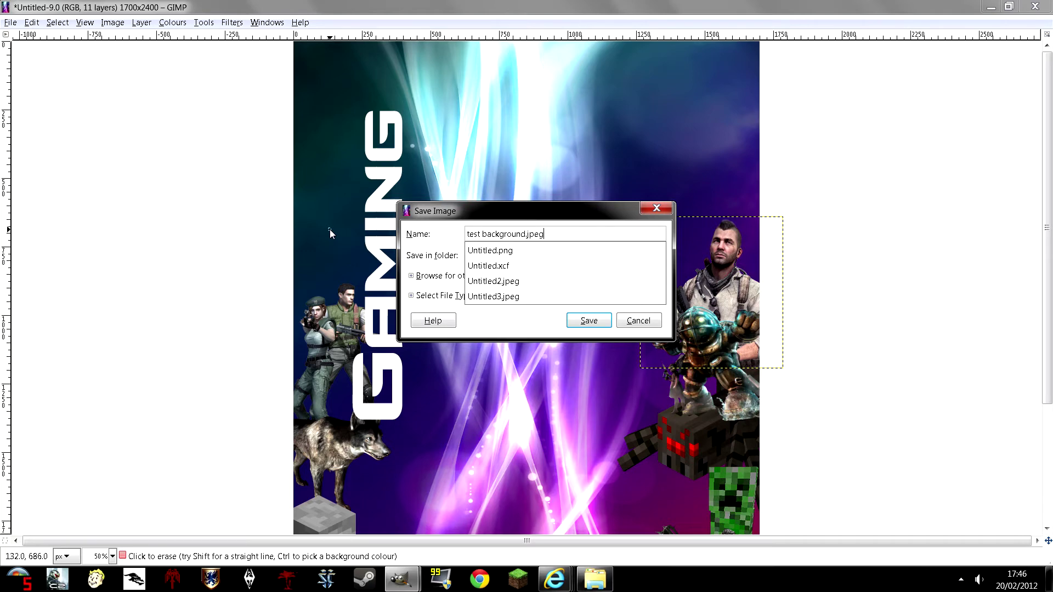
key(Return)
click(211, 168)
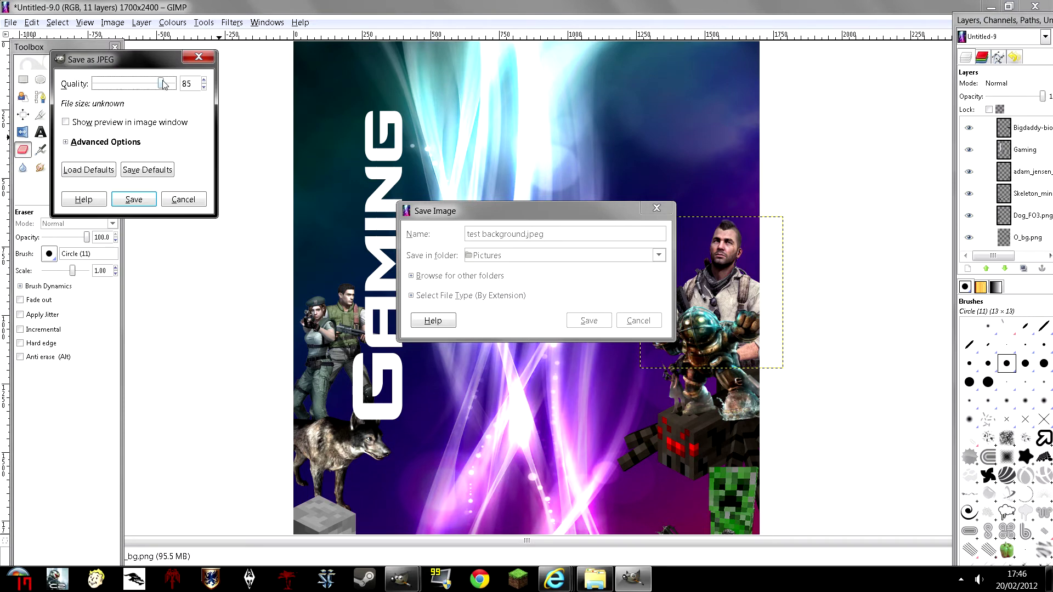
drag(158, 83, 152, 87)
click(66, 142)
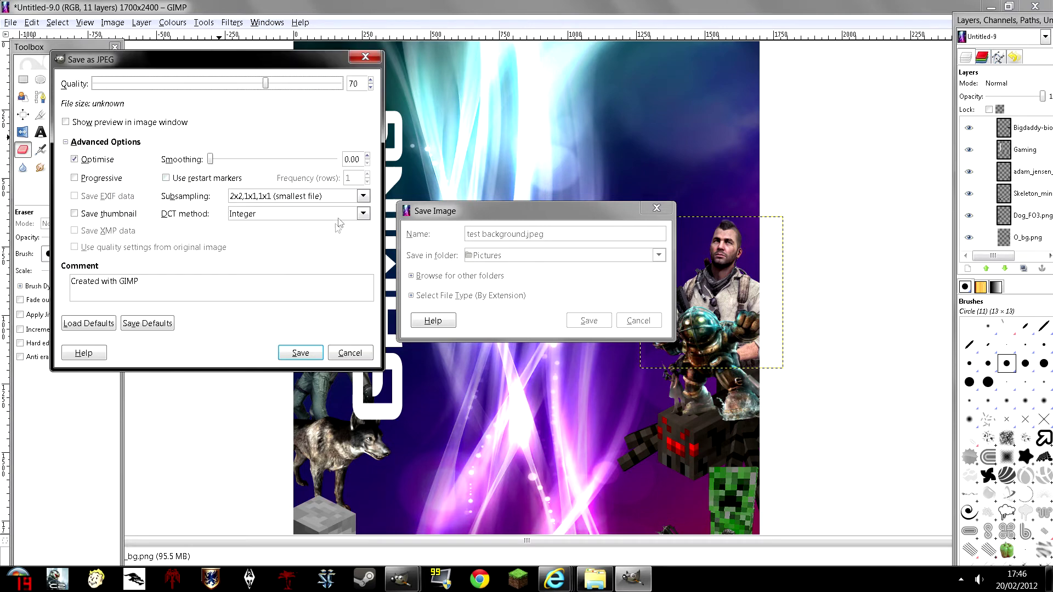
click(299, 353)
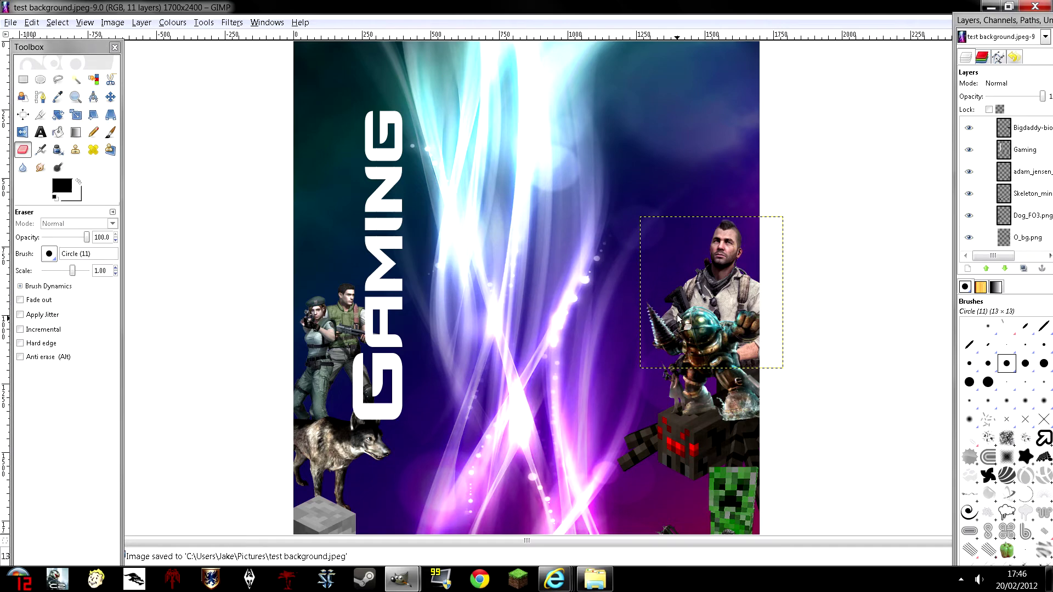
- Reload the YouTube channel page and start editing the channel's appearance
mouse_move(554, 579)
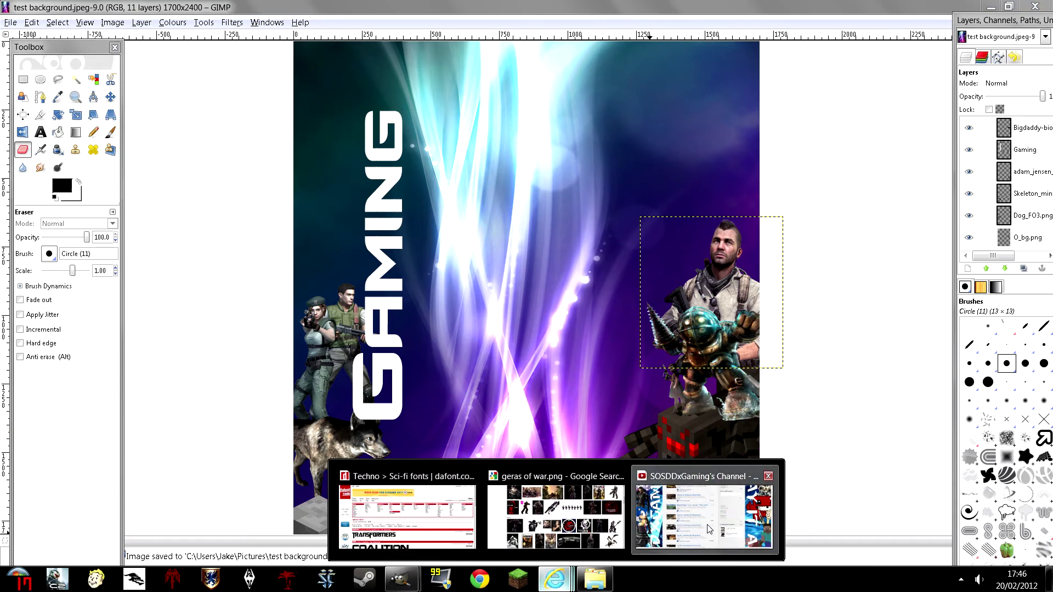
click(708, 507)
key(F5)
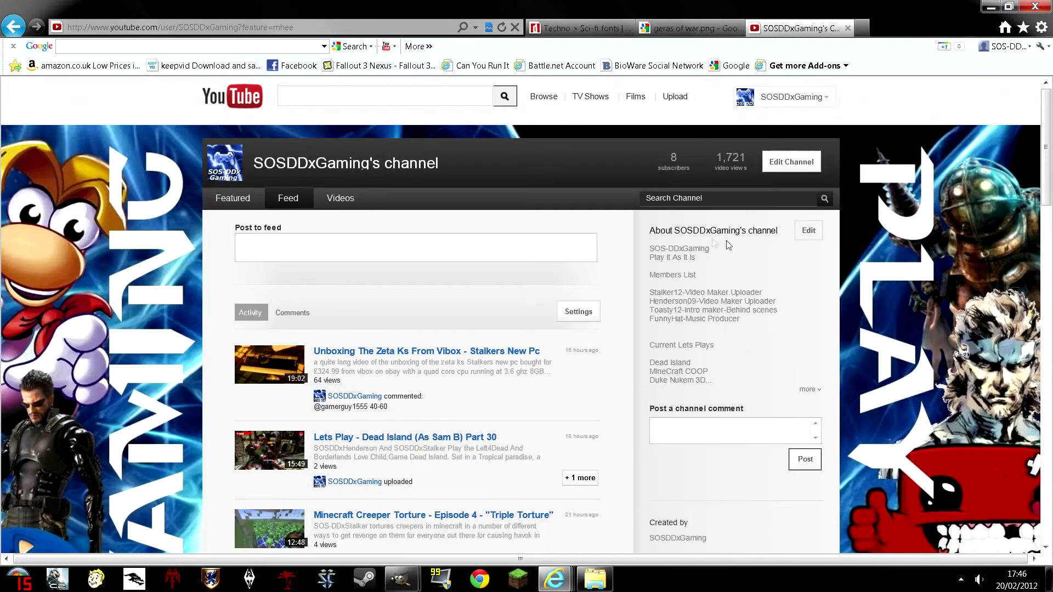
click(792, 163)
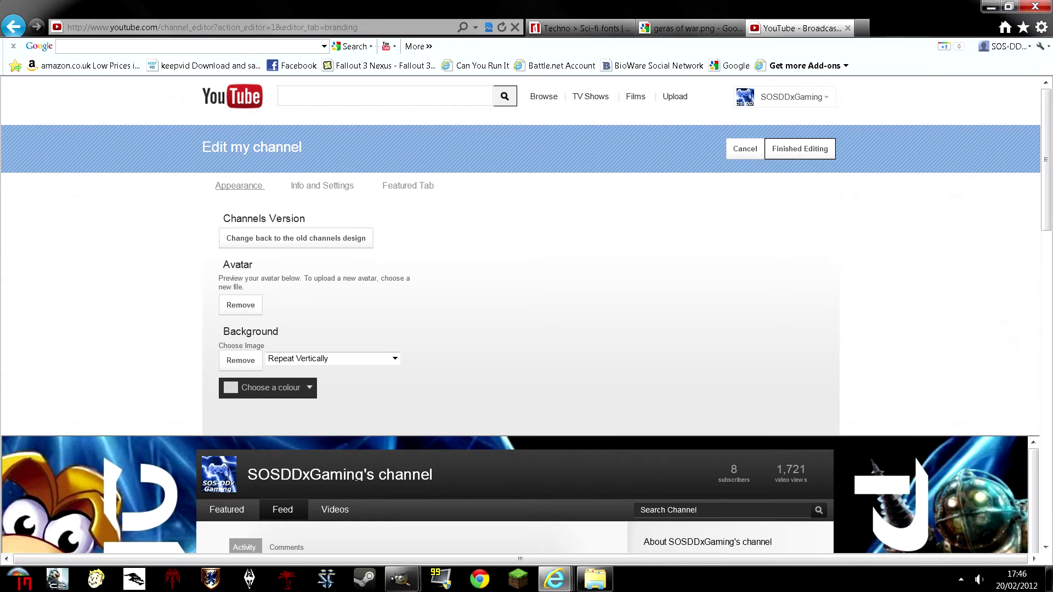
- Remove the old channel background and upload test background.jpeg as the new one
click(239, 359)
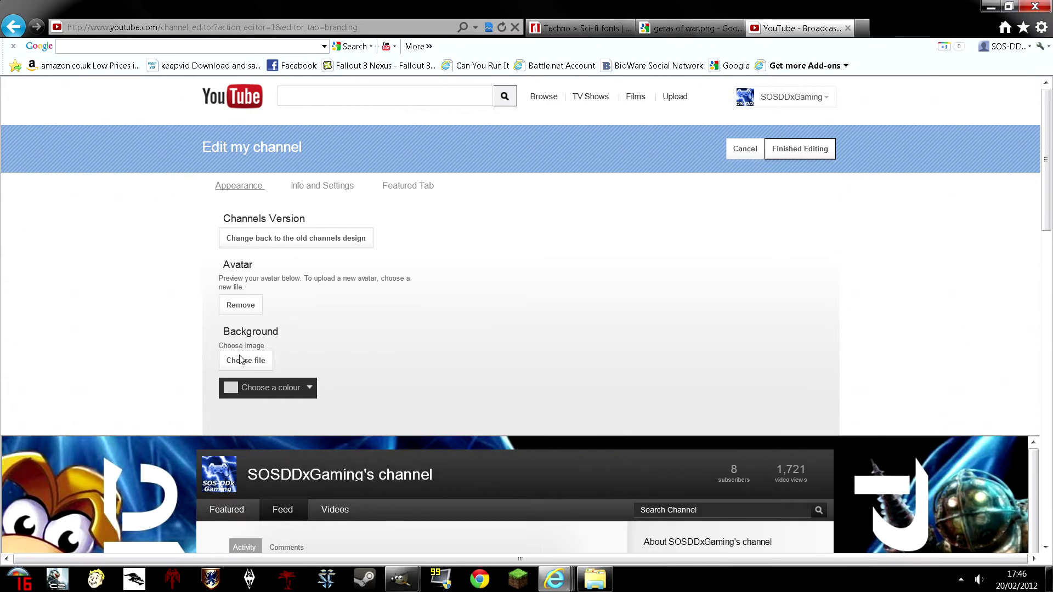
click(241, 360)
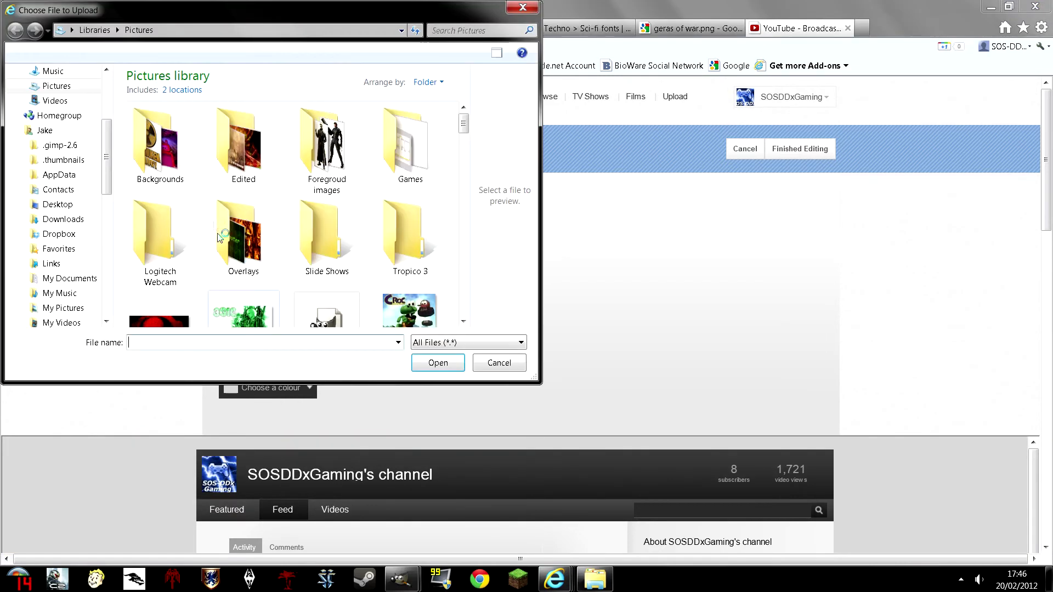
drag(464, 125, 478, 313)
double_click(179, 207)
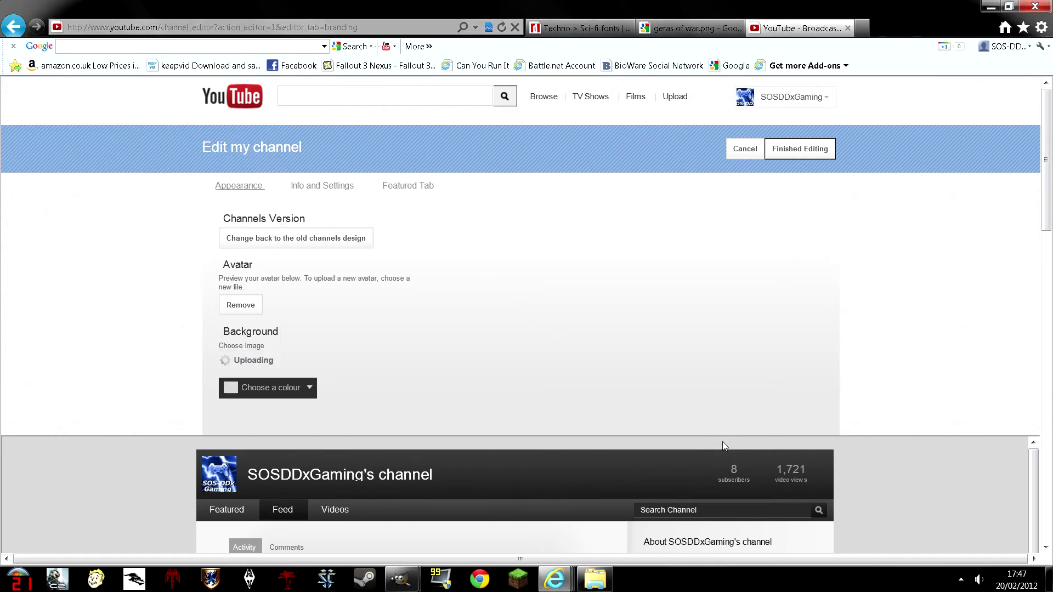
scroll(696, 459, down, 3)
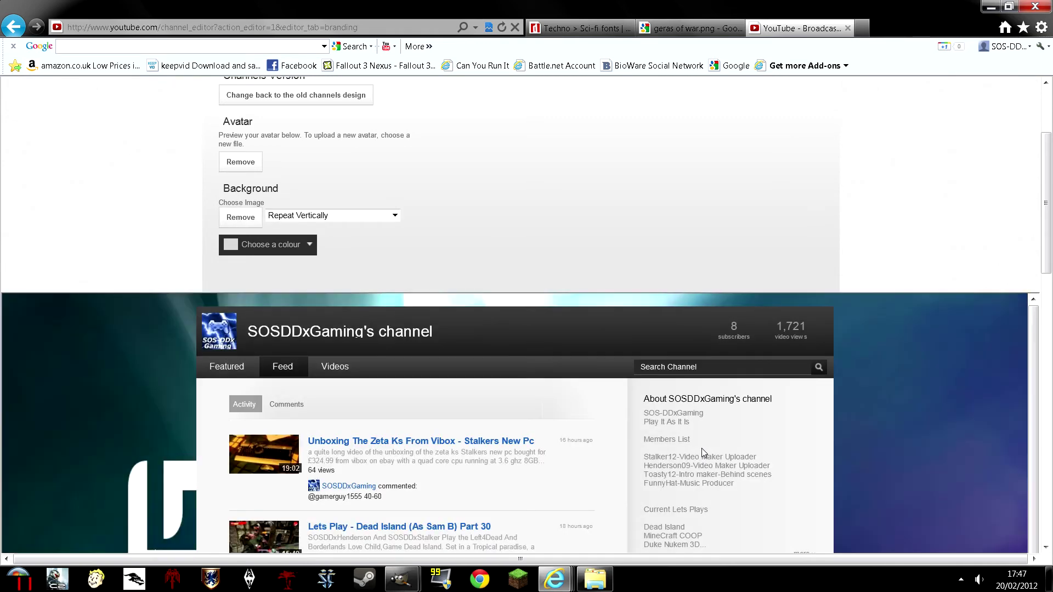
- Review the new gaming background in the channel preview, then finish editing to publish it
scroll(174, 470, down, 10)
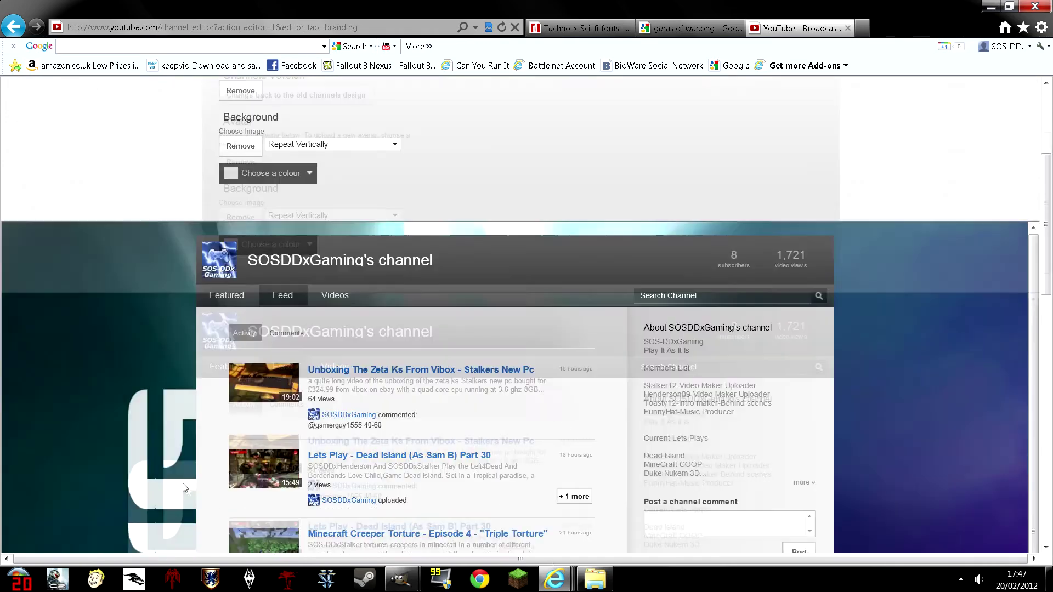
scroll(121, 436, down, 5)
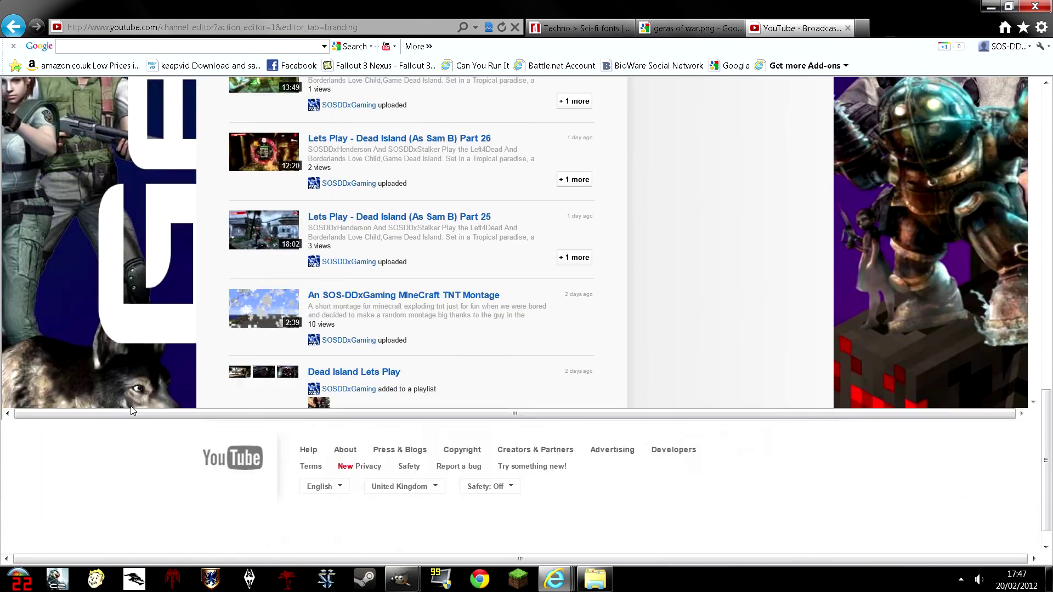
scroll(130, 406, up, 5)
scroll(147, 383, up, 3)
scroll(147, 383, down, 8)
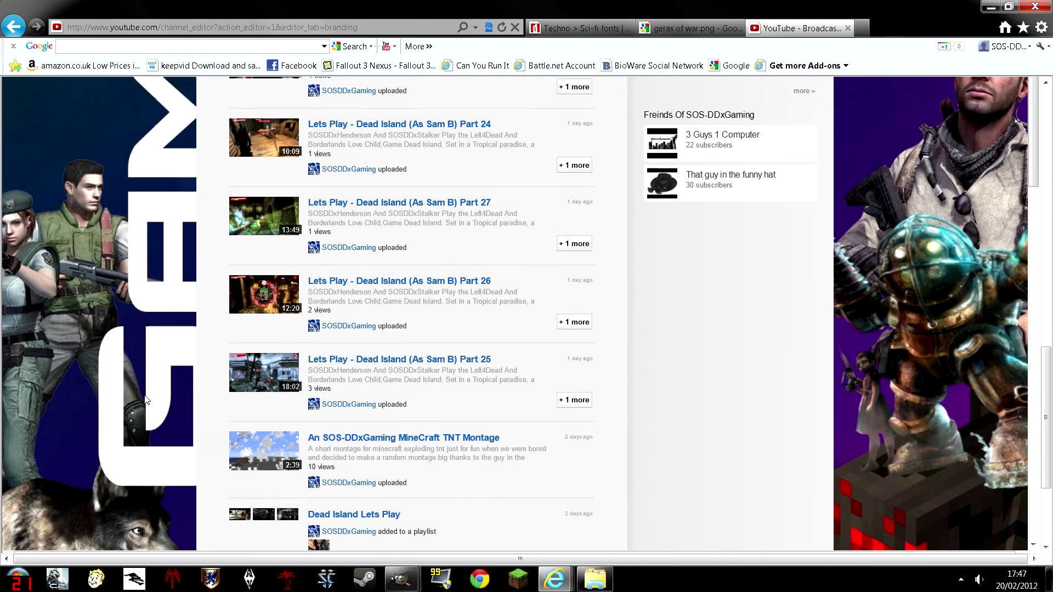
scroll(636, 341, up, 20)
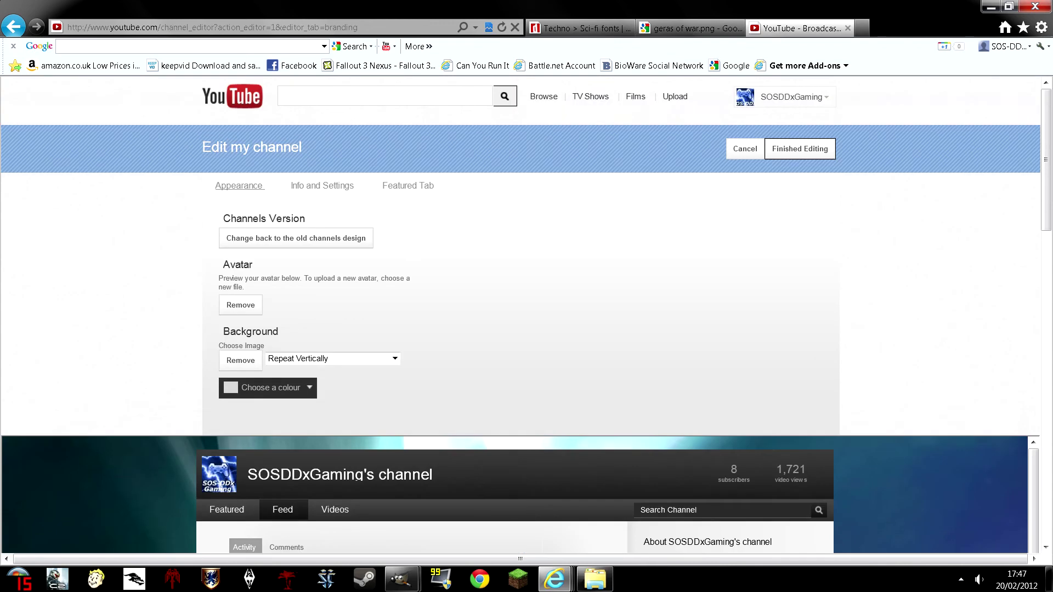
click(811, 156)
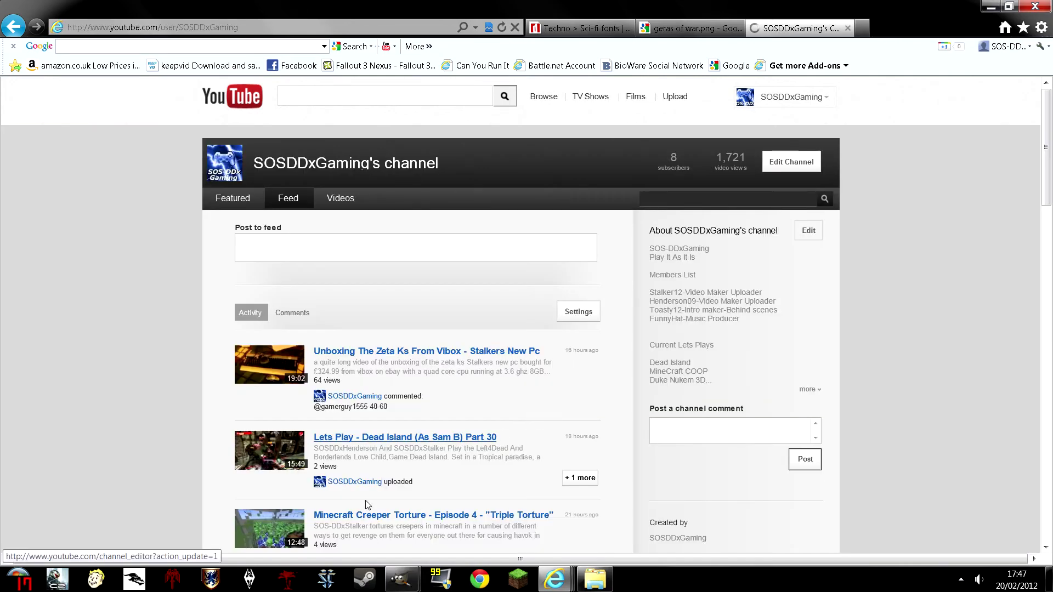
scroll(492, 353, down, 10)
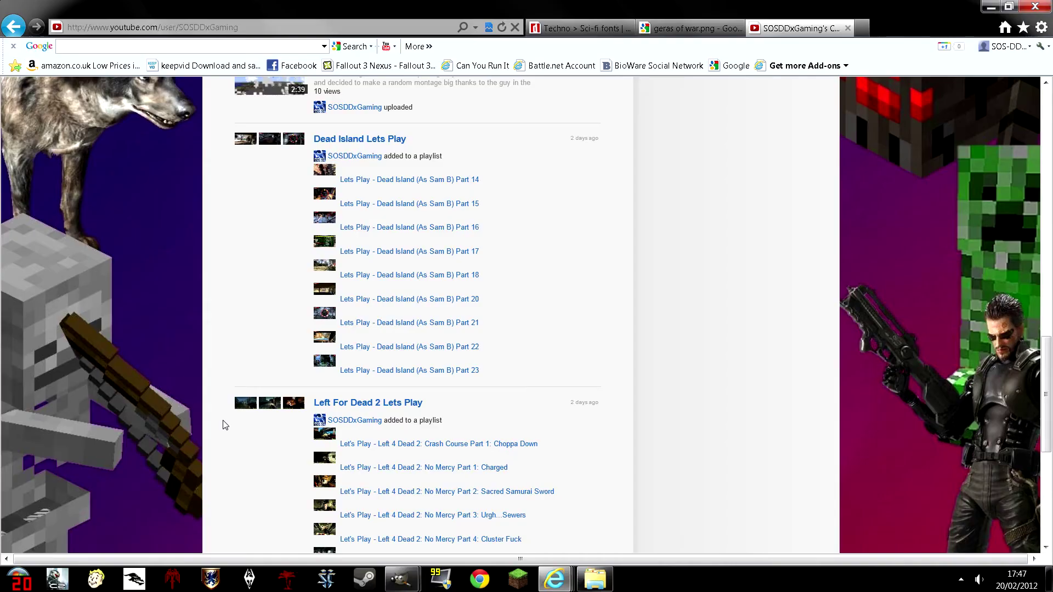
scroll(275, 434, down, 5)
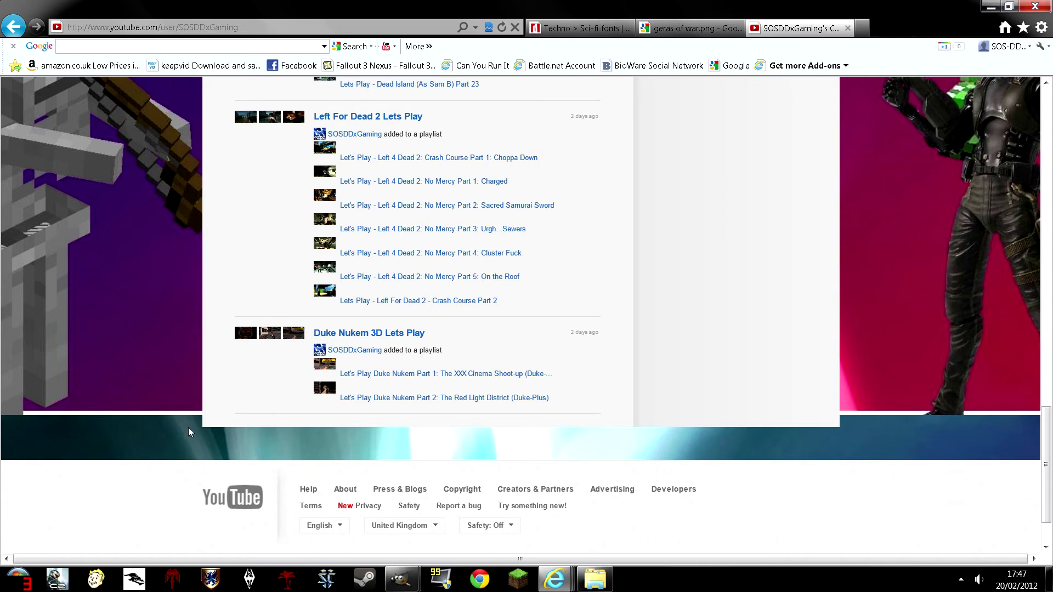
scroll(176, 479, up, 2)
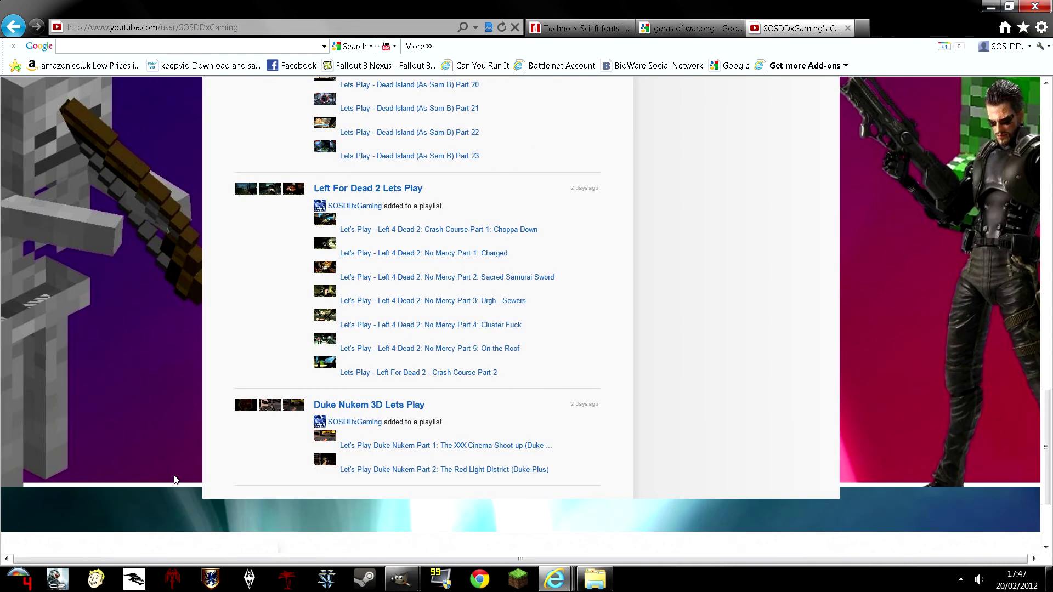
scroll(173, 488, down, 4)
scroll(193, 475, up, 10)
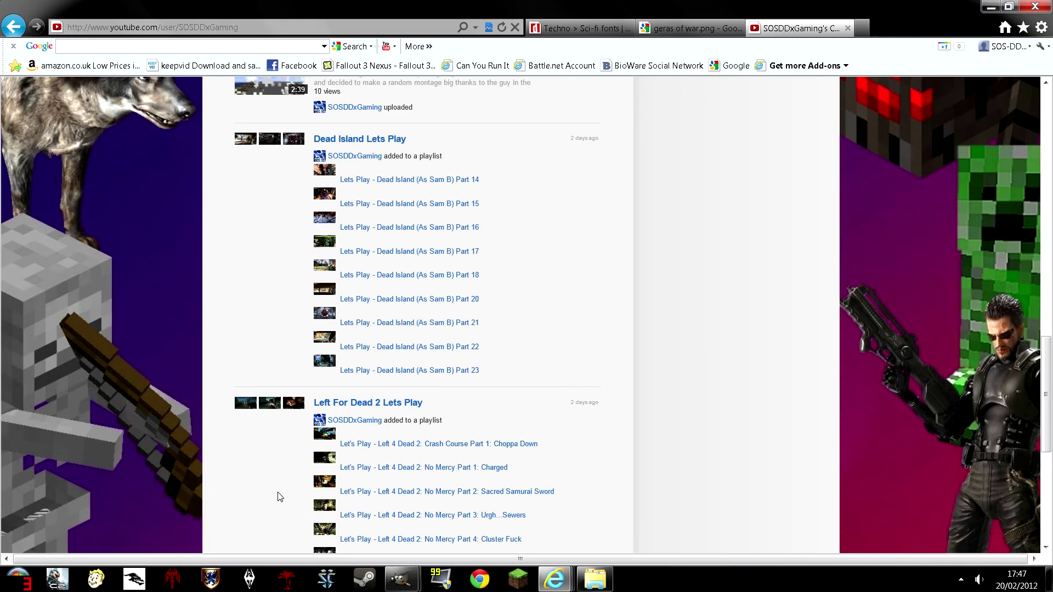
scroll(286, 499, down, 4)
scroll(900, 358, up, 2)
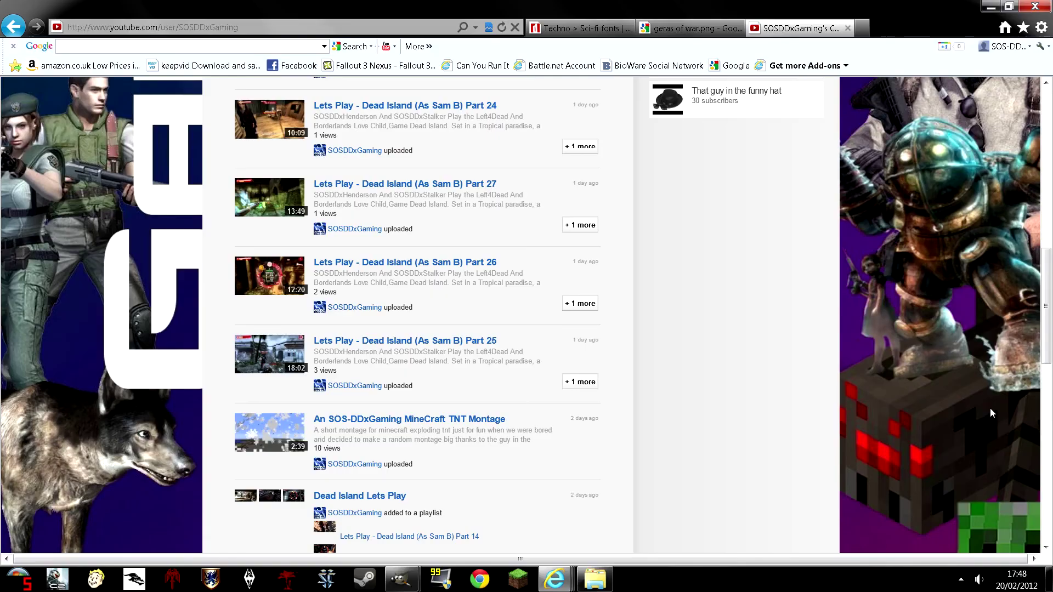
scroll(989, 409, up, 1)
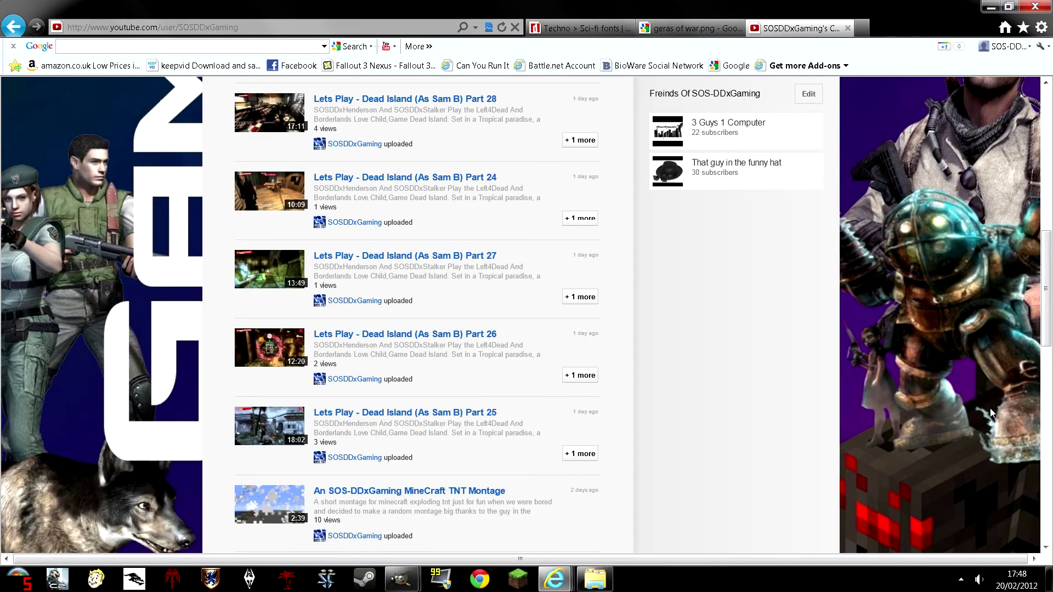
scroll(964, 357, up, 3)
scroll(869, 311, up, 1)
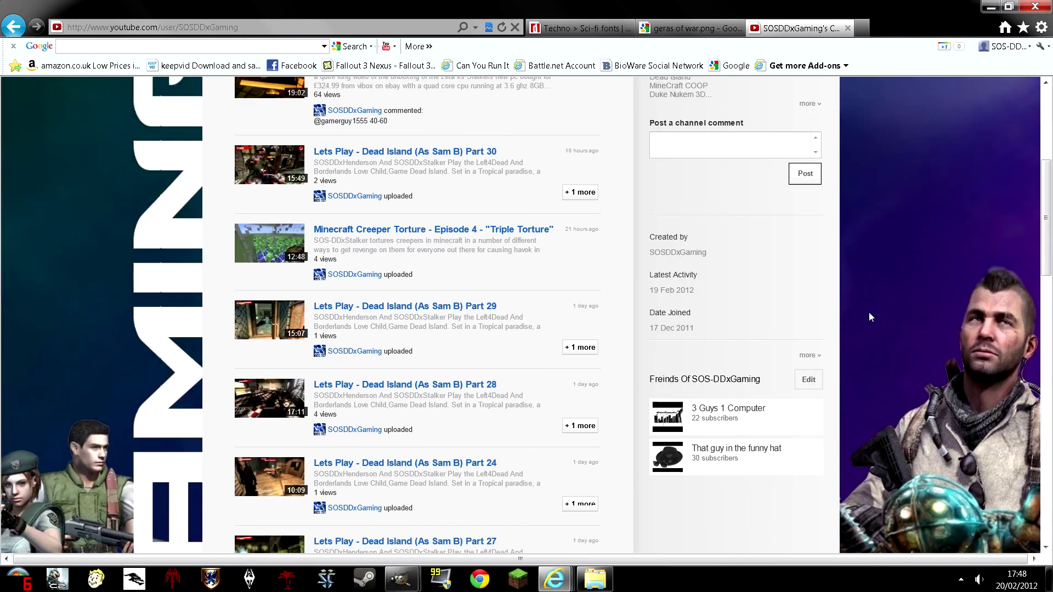
scroll(869, 317, down, 2)
scroll(442, 194, up, 6)
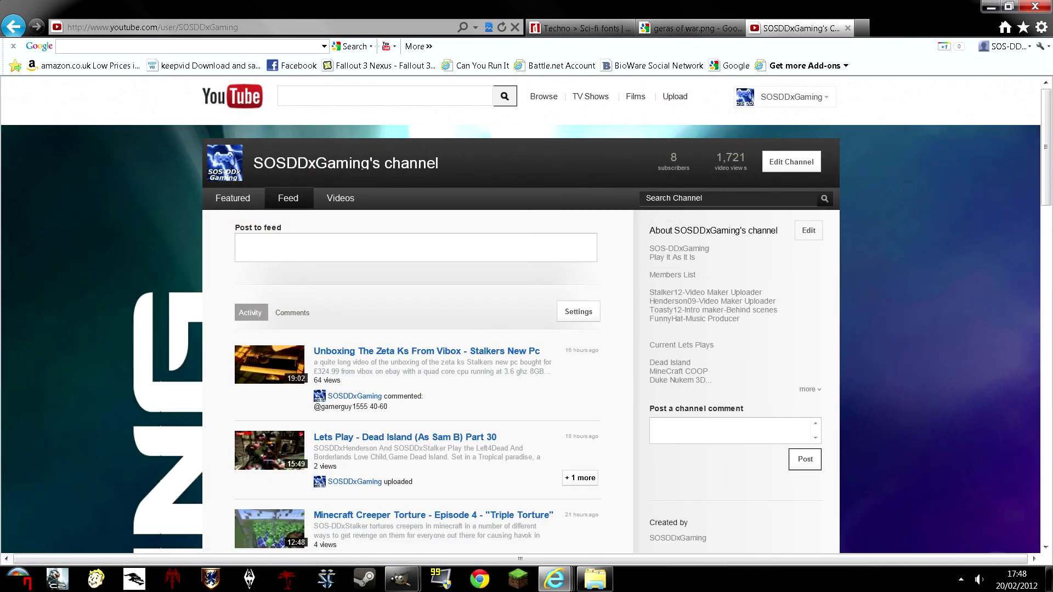
scroll(782, 335, down, 9)
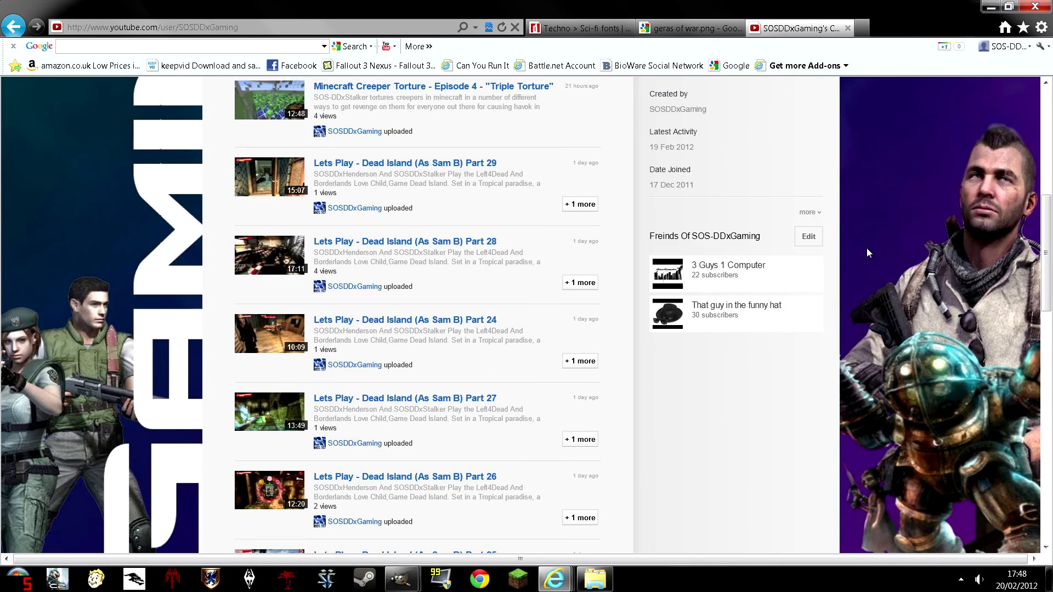
scroll(772, 329, down, 3)
scroll(840, 320, up, 4)
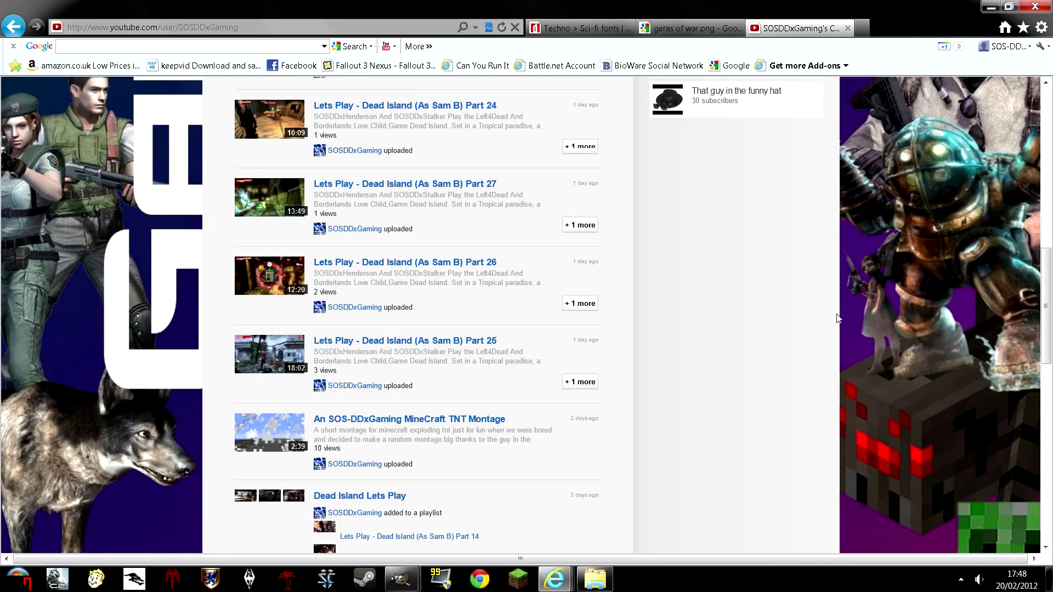
scroll(943, 432, up, 8)
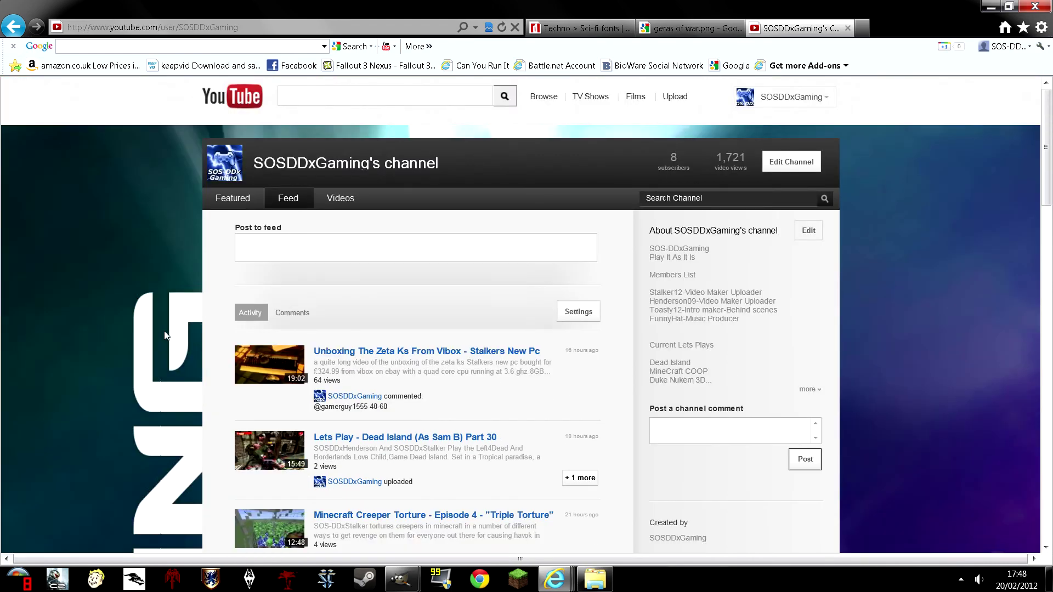
scroll(166, 336, down, 8)
scroll(158, 328, up, 2)
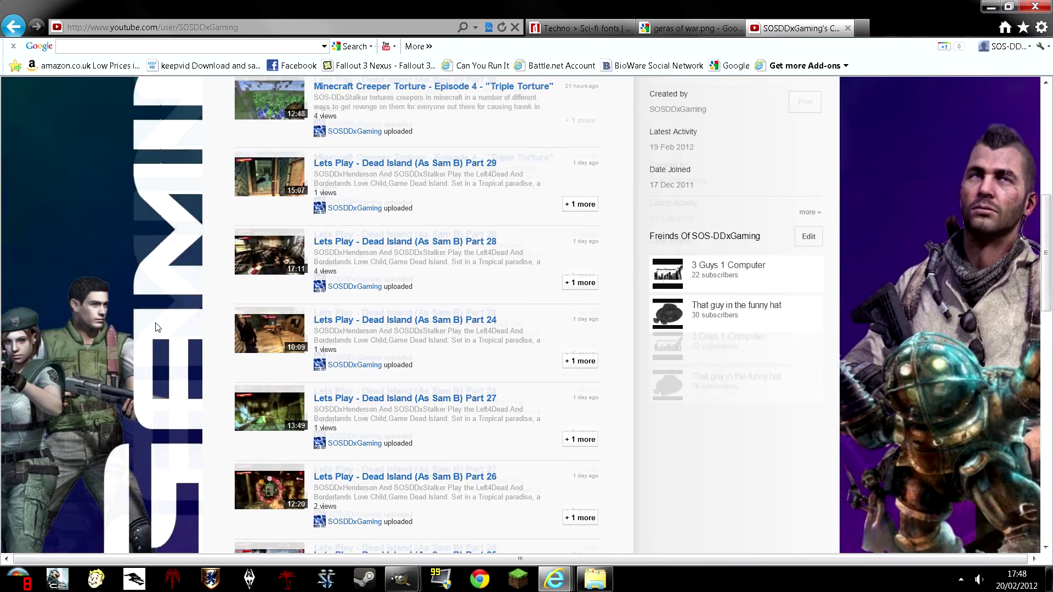
scroll(159, 324, up, 5)
scroll(174, 313, down, 3)
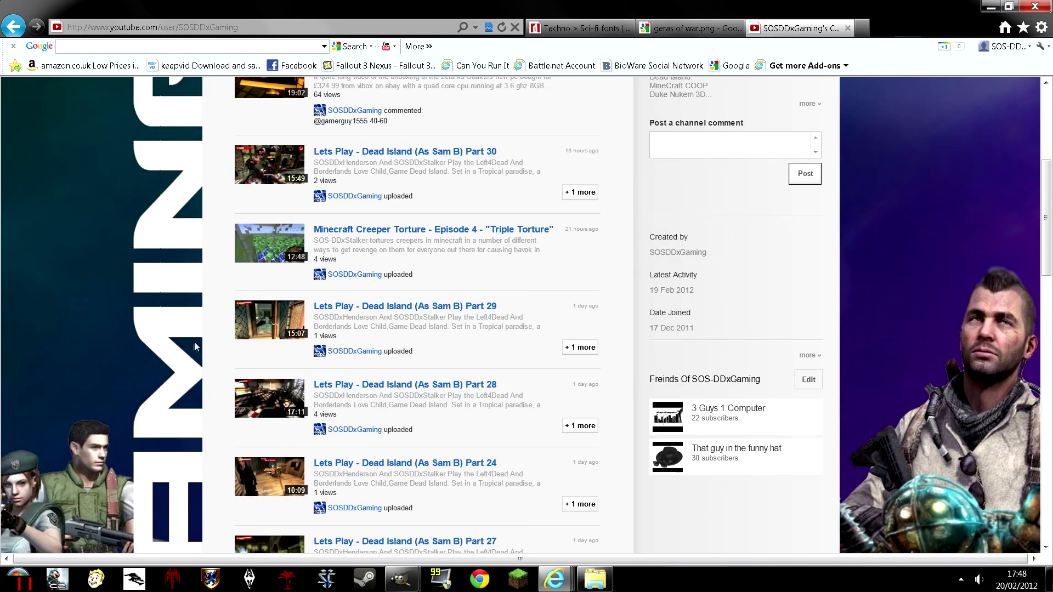
scroll(147, 350, down, 5)
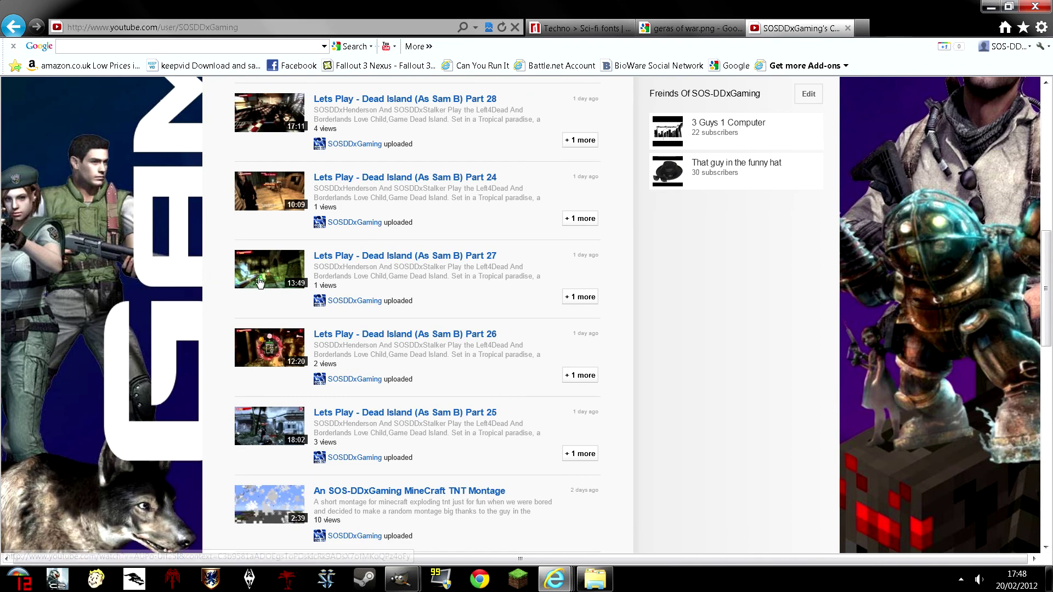
scroll(536, 307, up, 10)
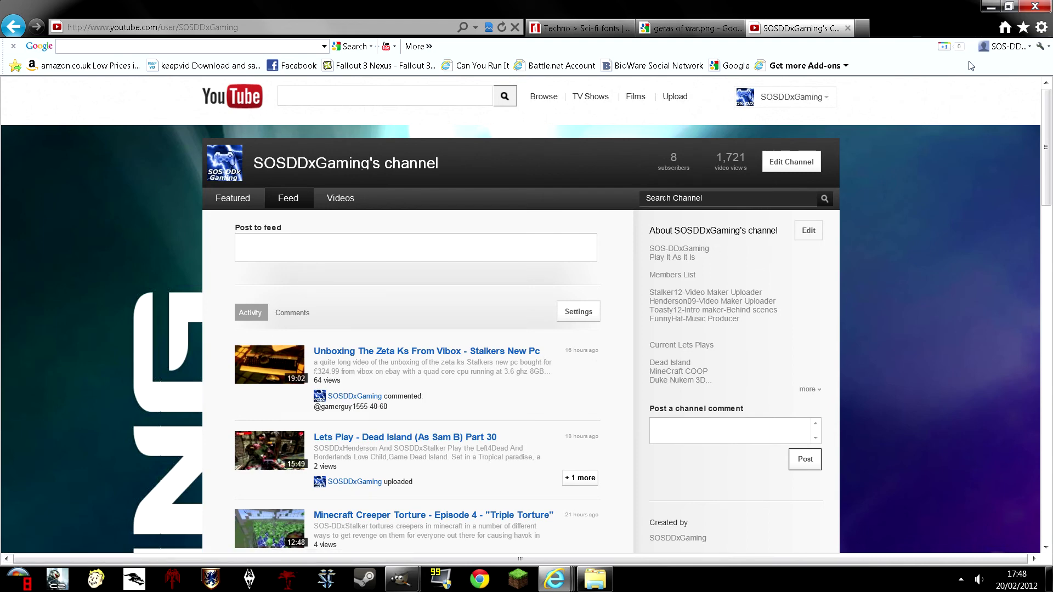
scroll(887, 413, down, 6)
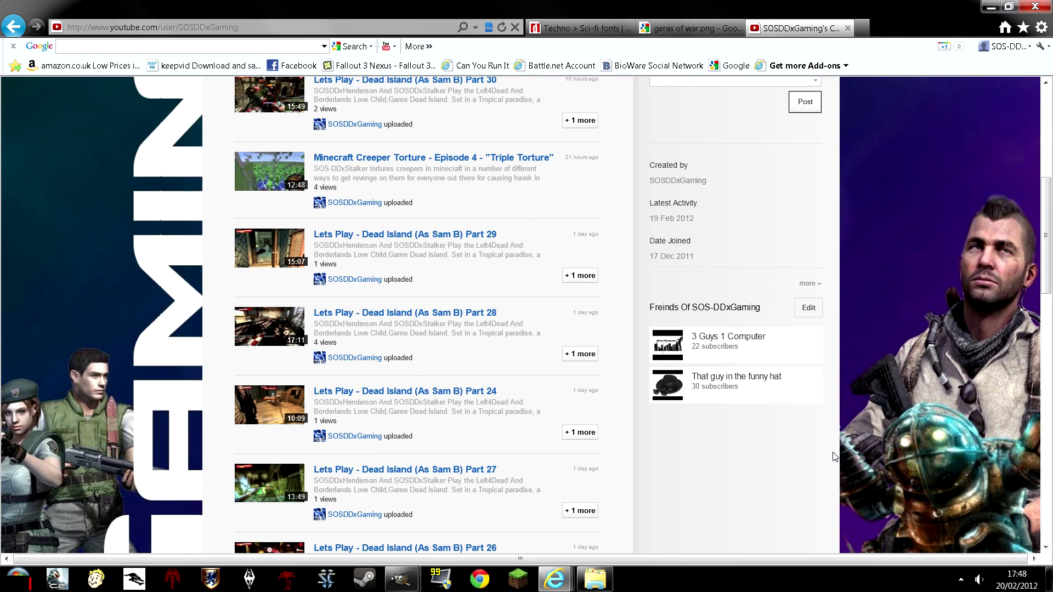
right_click(827, 449)
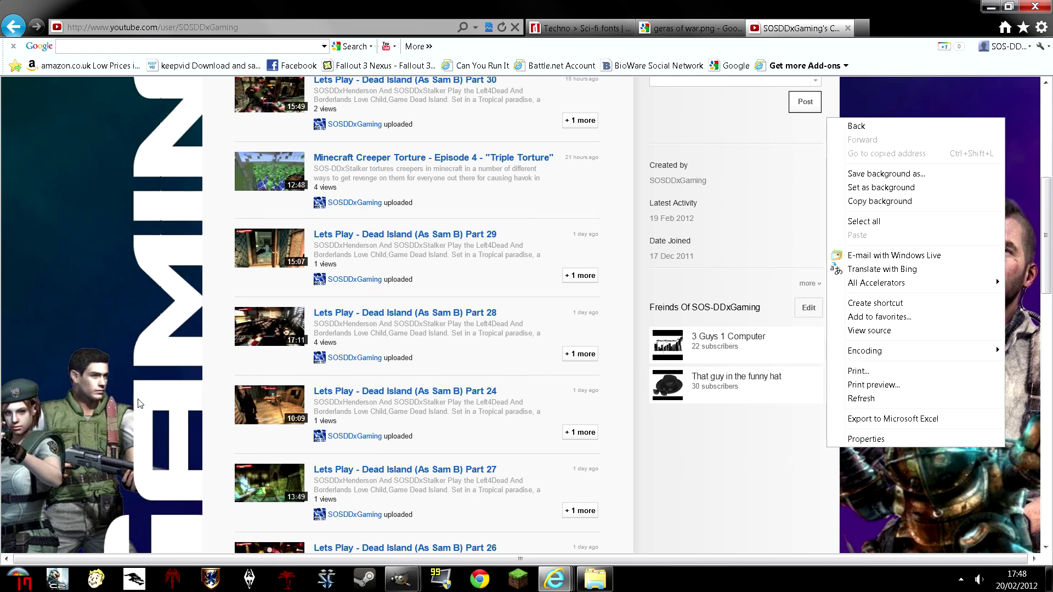
click(99, 374)
scroll(162, 377, down, 3)
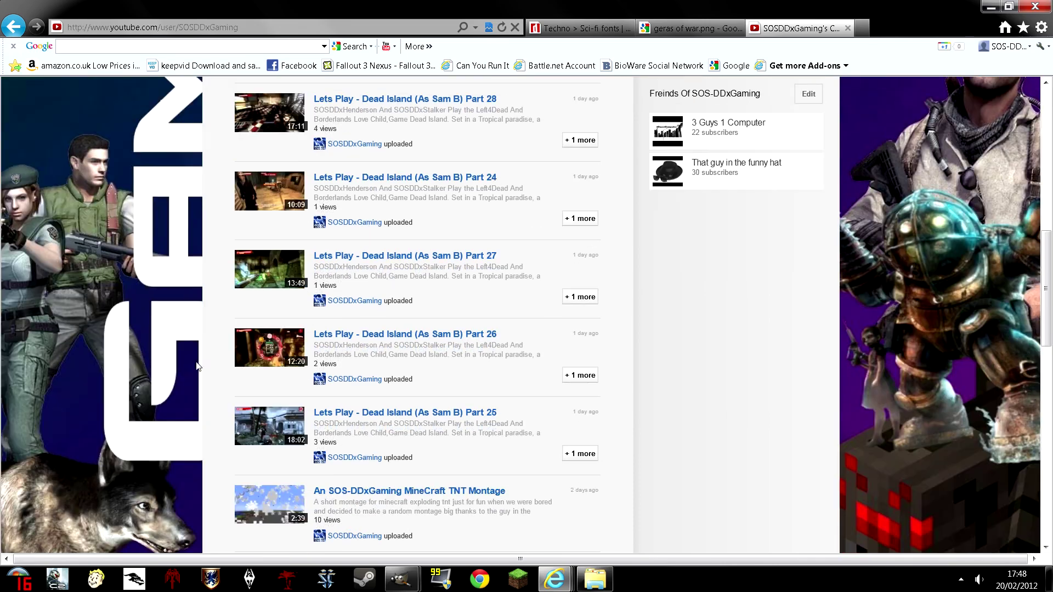
right_click(116, 341)
click(122, 421)
scroll(186, 366, down, 5)
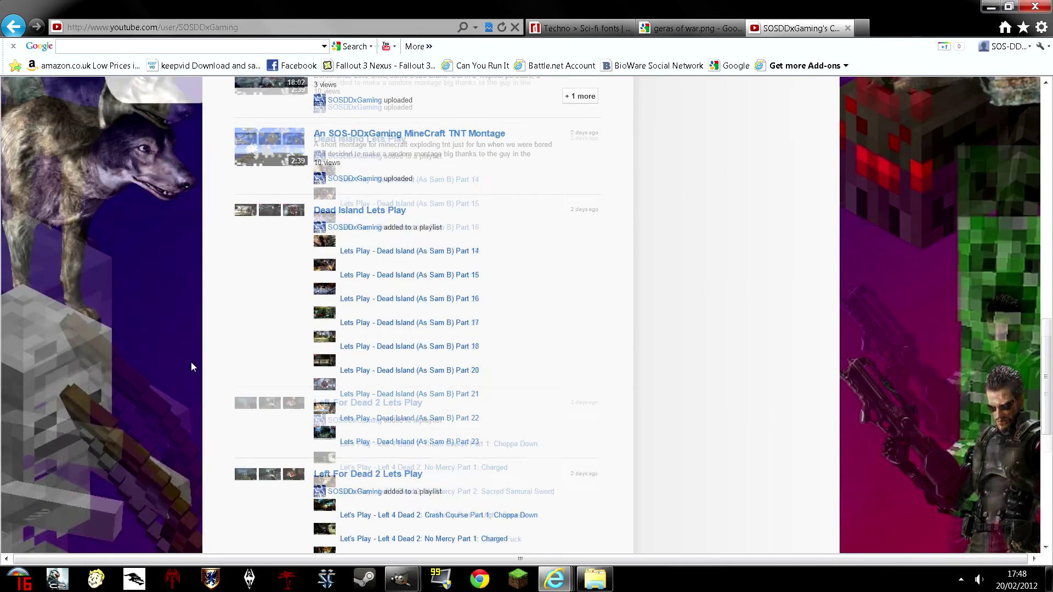